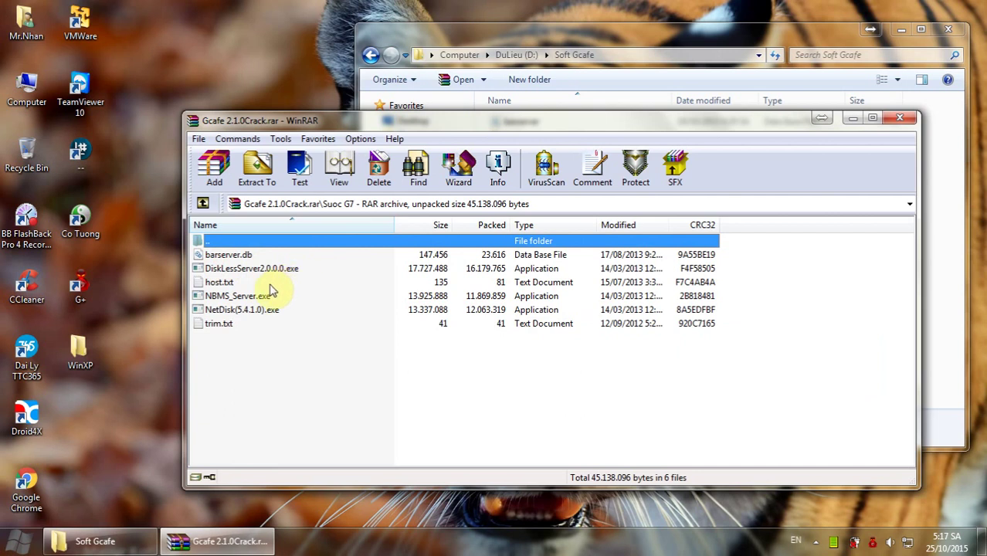
Run NBMS_Server.exe from the Gcafe archive in WinRAR and minimize the WinRAR window.
double_click(257, 297)
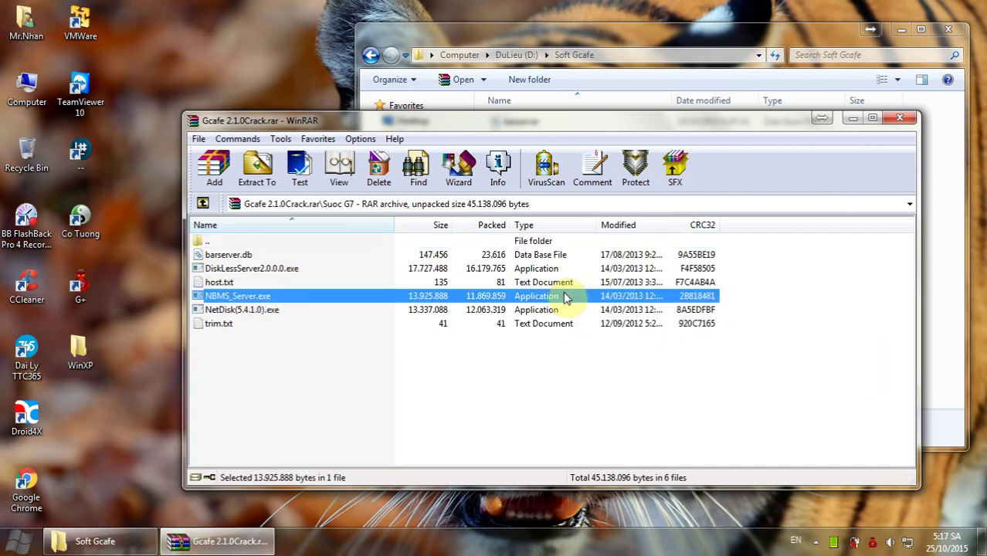
click(853, 119)
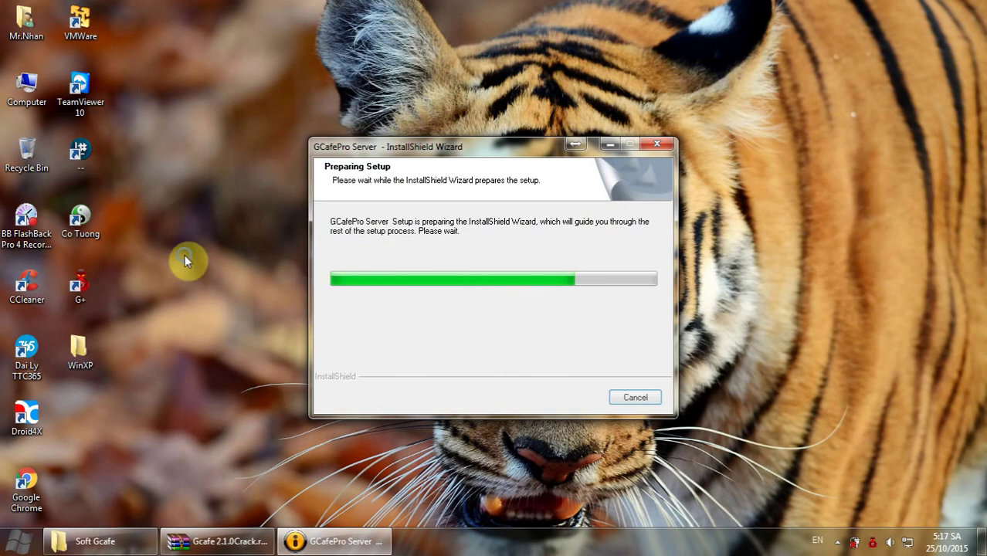
Refresh the desktop and accept the GCafePro Server license agreement.
right_click(185, 256)
click(227, 296)
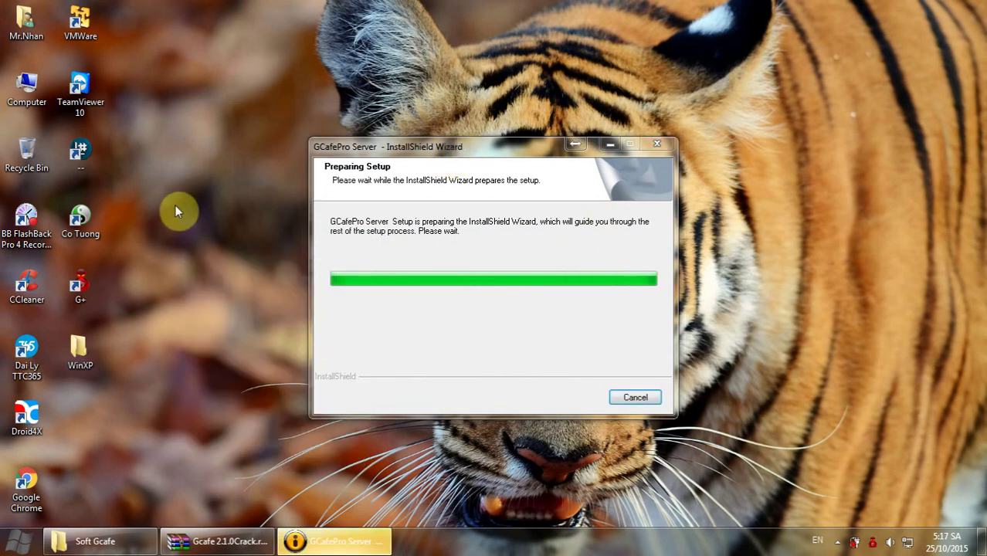
right_click(139, 241)
click(168, 276)
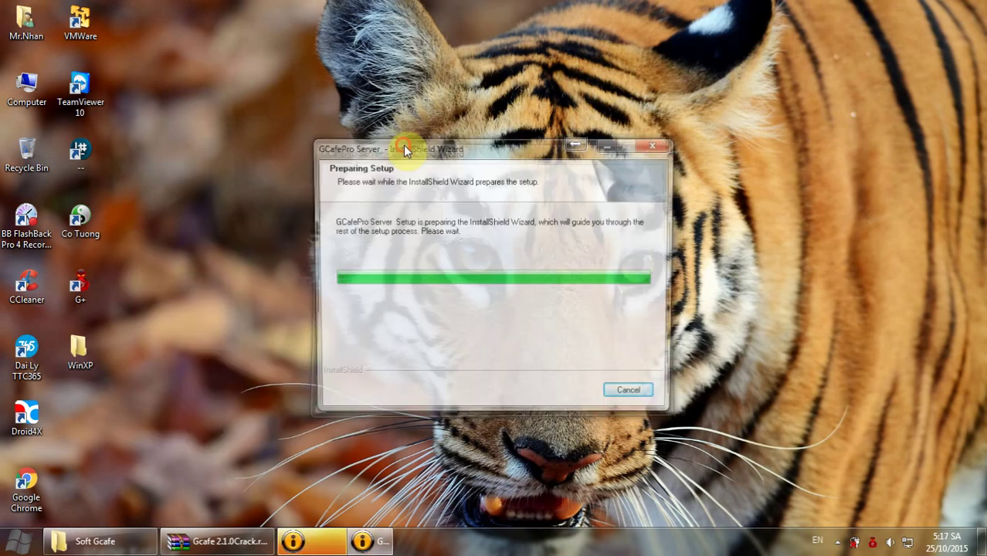
click(588, 390)
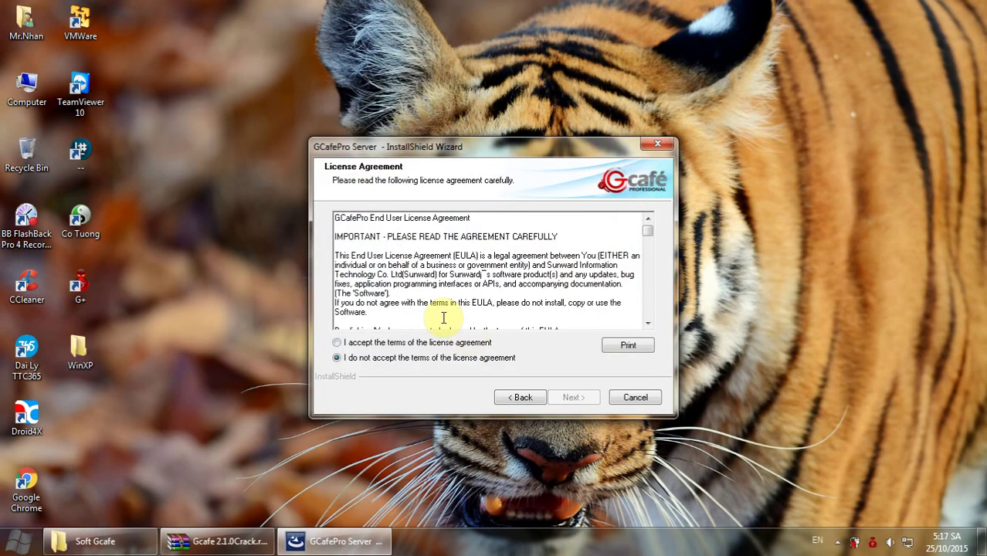
click(407, 343)
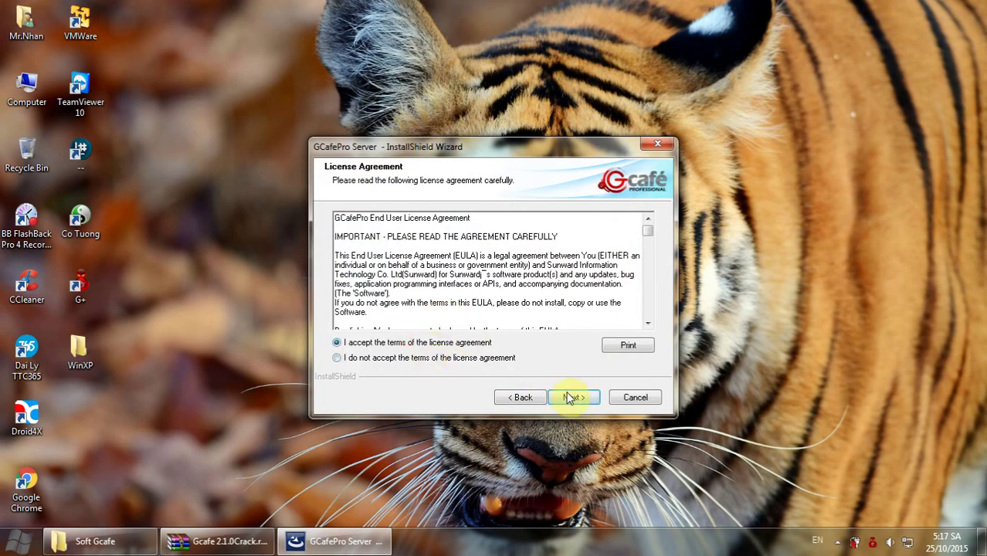
click(573, 399)
Change the install destination to E:\Program Files (x86)\GCafePro.
click(624, 228)
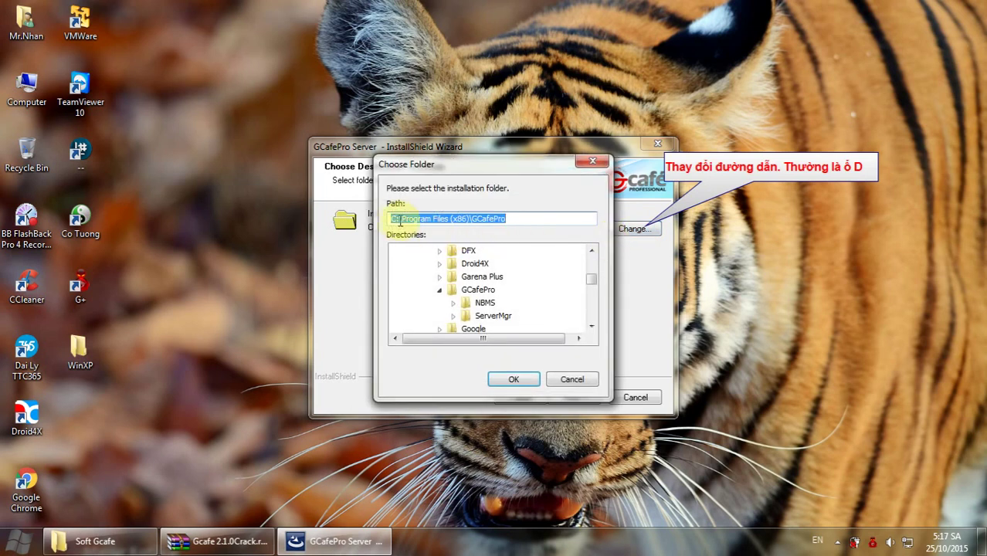
click(392, 219)
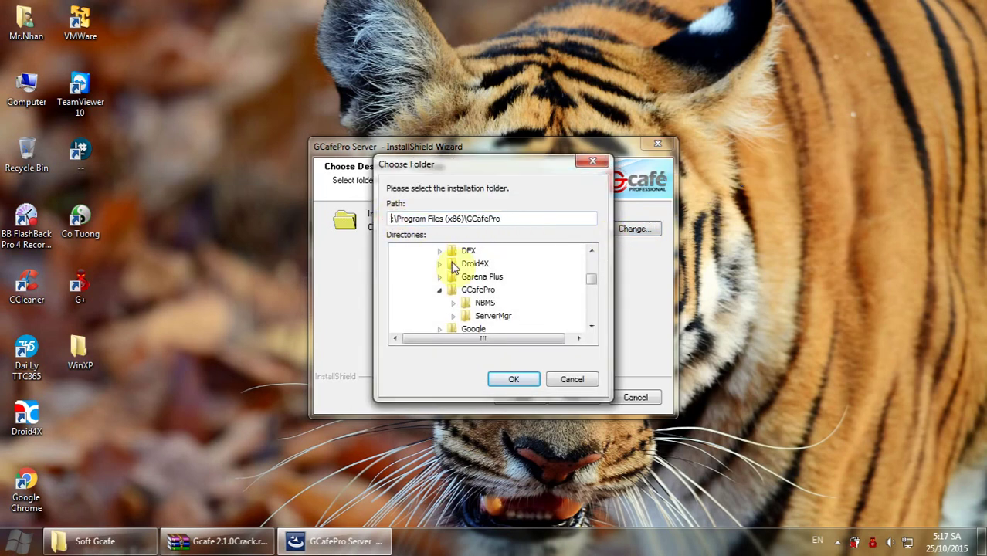
click(548, 341)
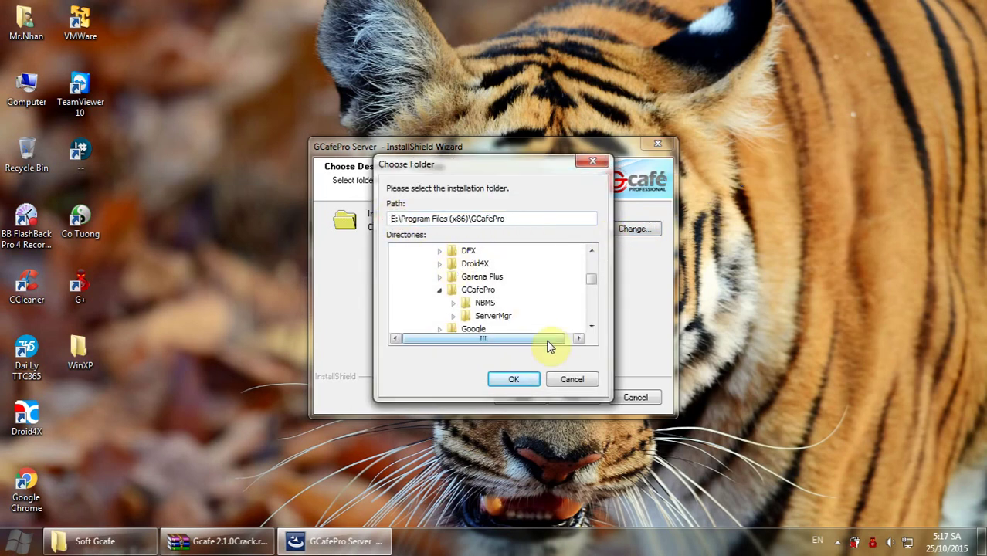
click(524, 388)
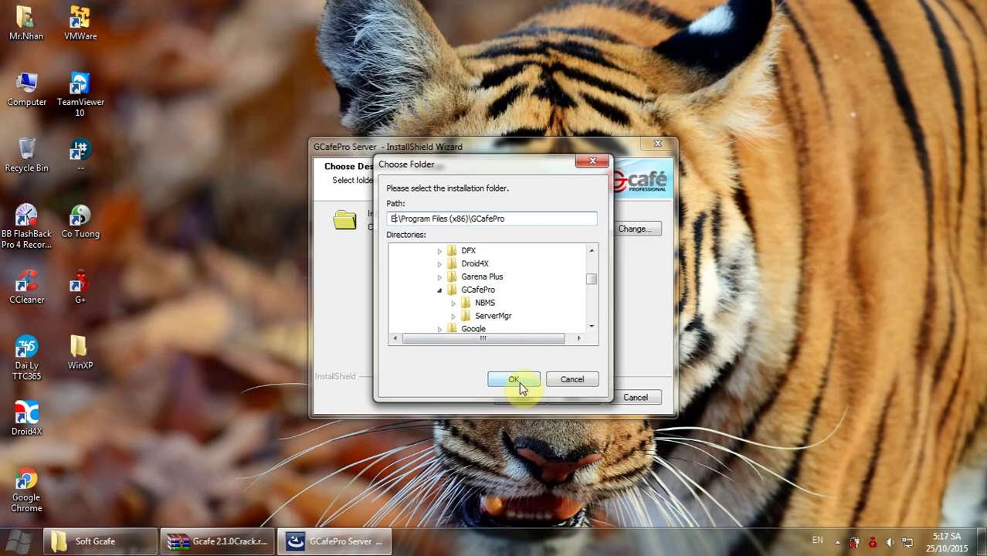
click(576, 398)
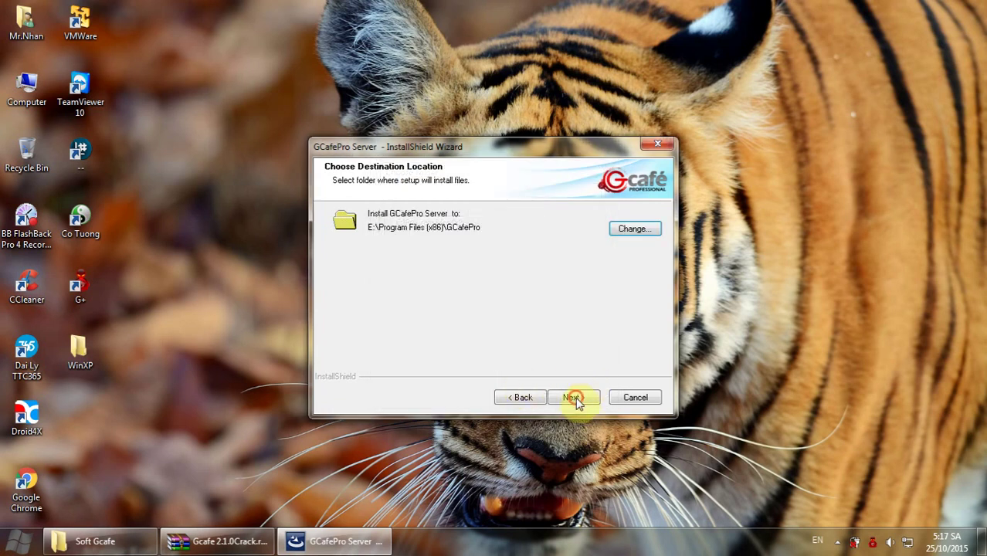
Start the GCafePro Server installation and refresh the desktop while it runs.
click(590, 399)
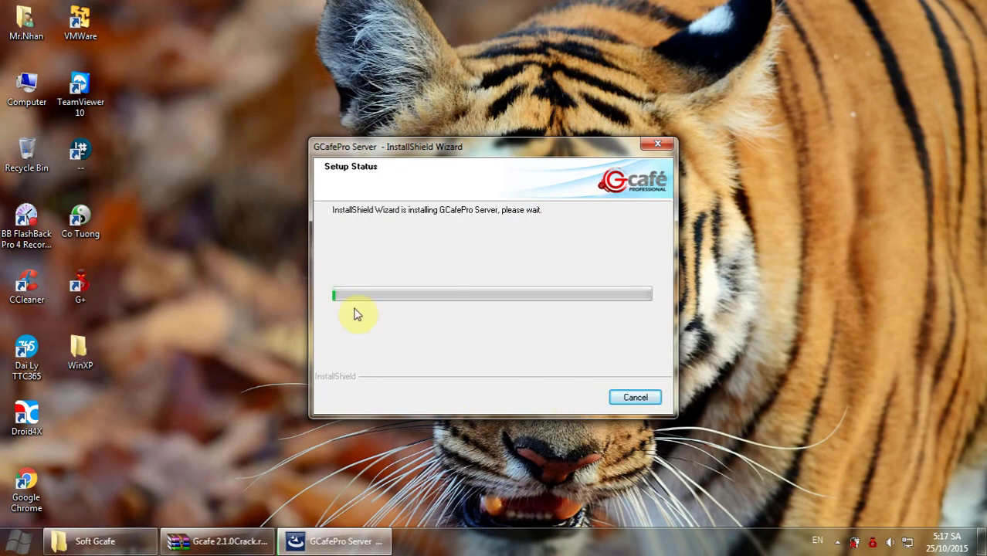
drag(468, 144, 630, 60)
right_click(197, 171)
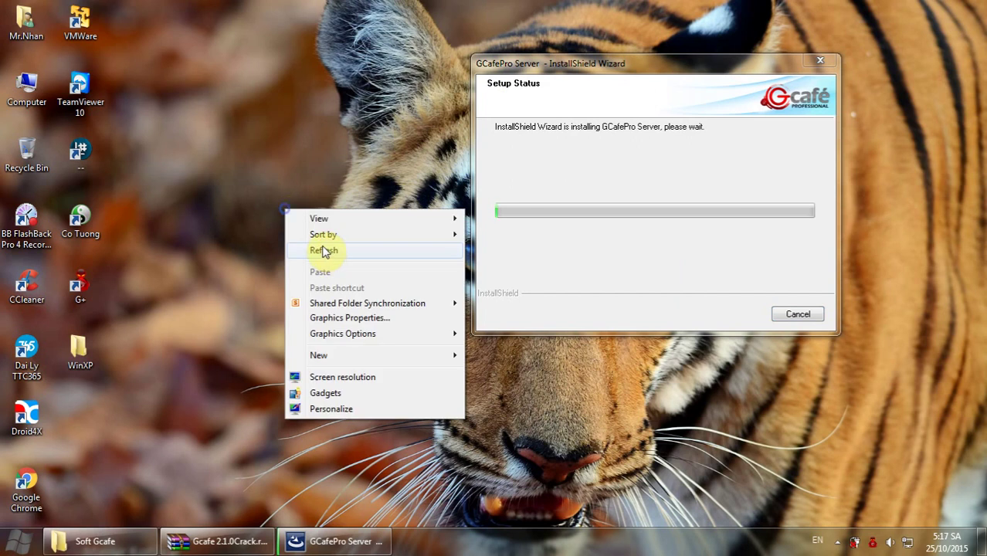
click(241, 210)
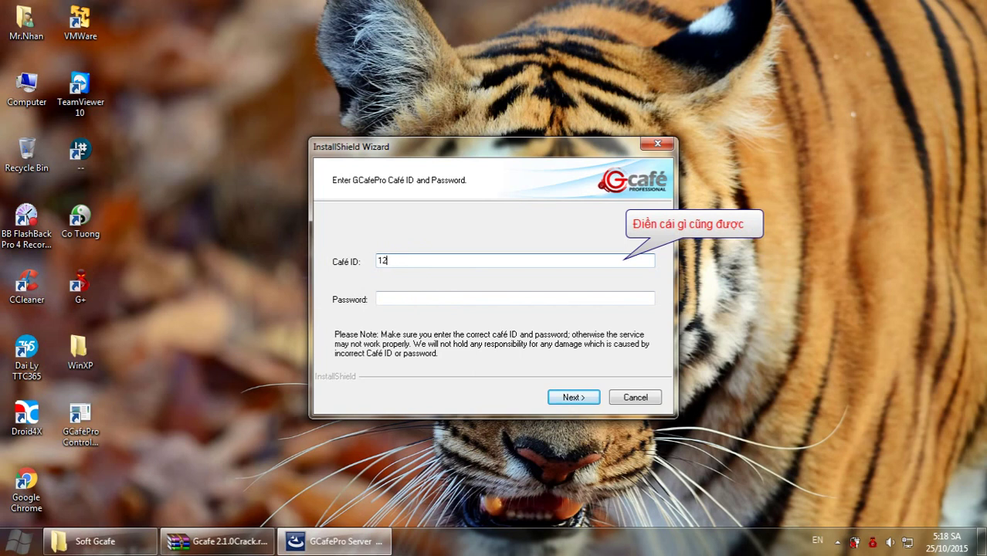
Enter the café ID and password, keep Full Server Mode, and finish the installer.
click(404, 296)
text(123456)
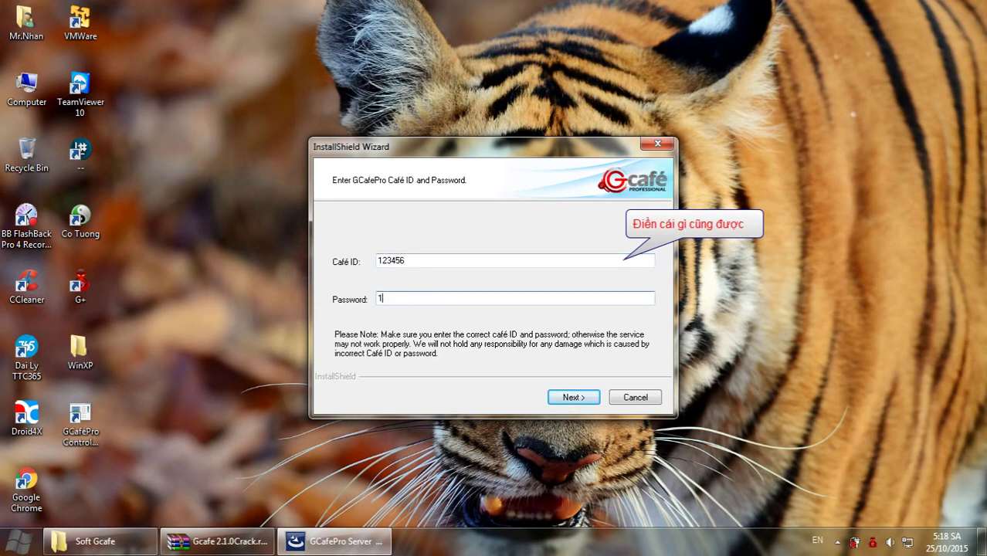
click(571, 398)
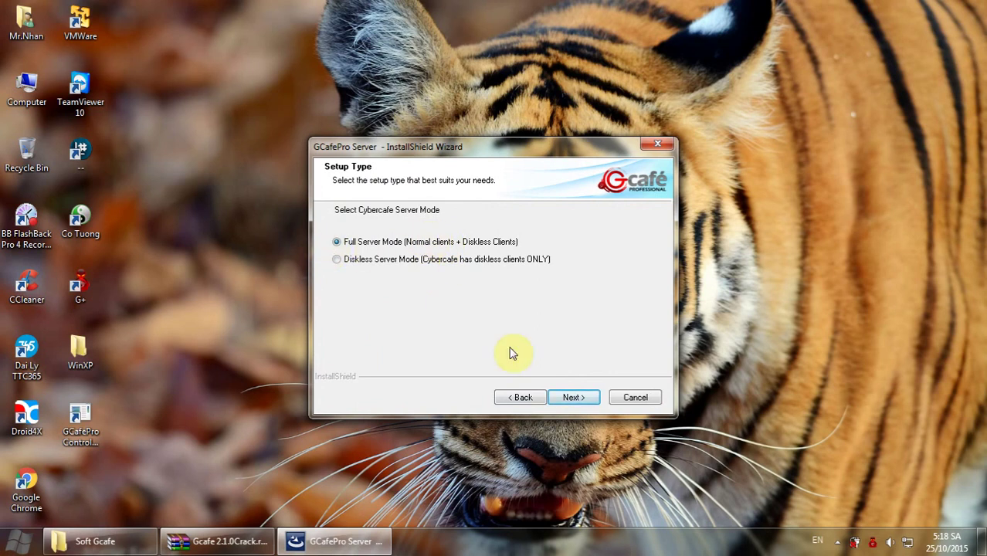
click(572, 397)
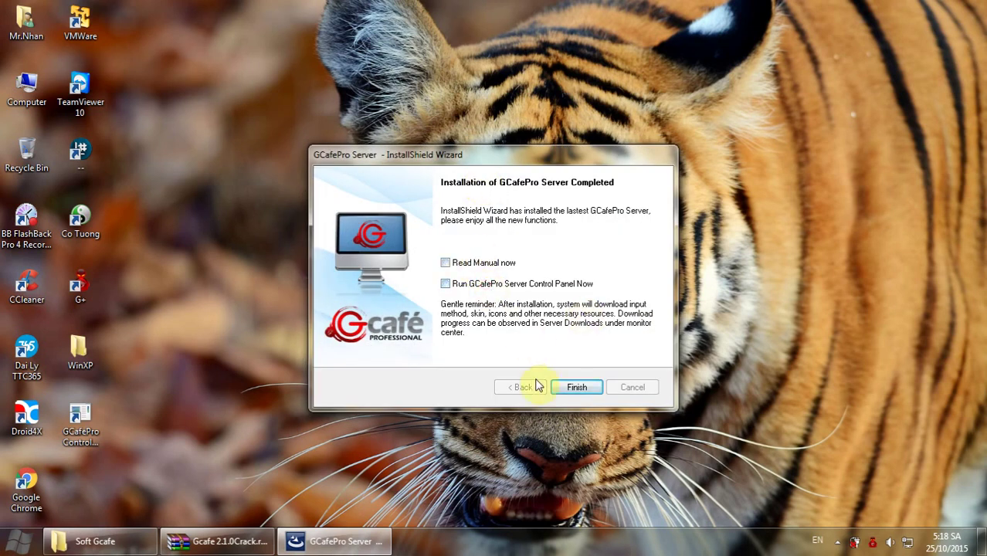
click(576, 388)
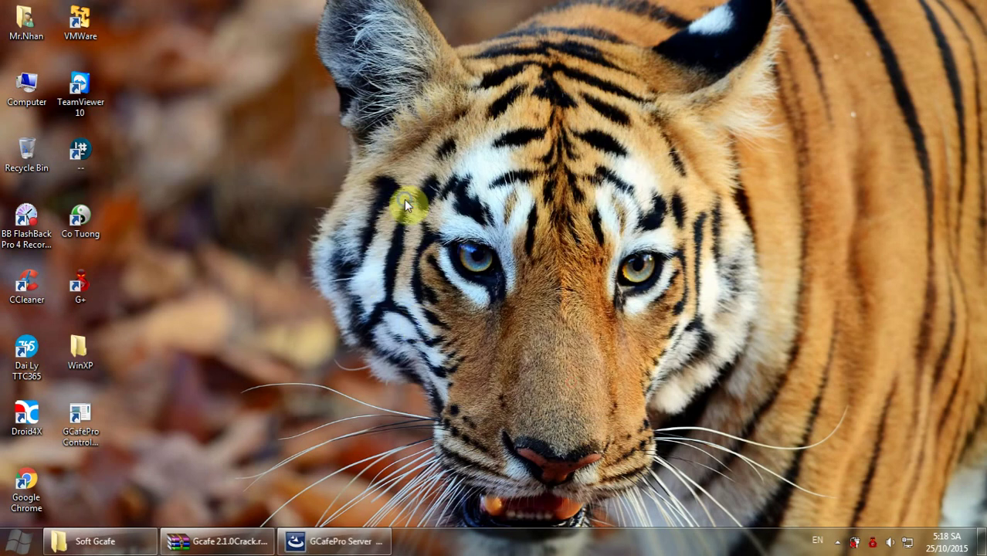
Refresh the desktop and copy the barserver file from the Soft Gcafe folder.
right_click(405, 200)
click(442, 239)
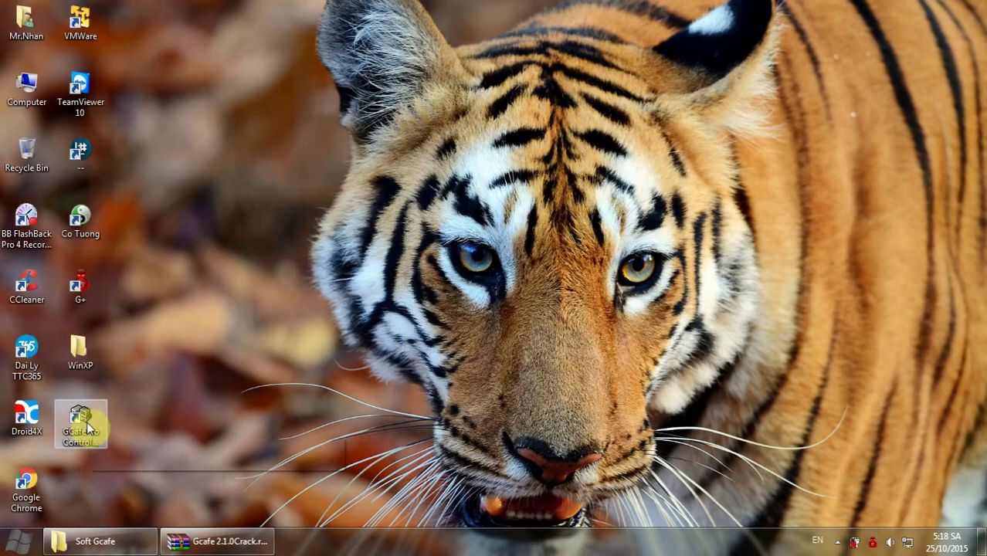
click(81, 541)
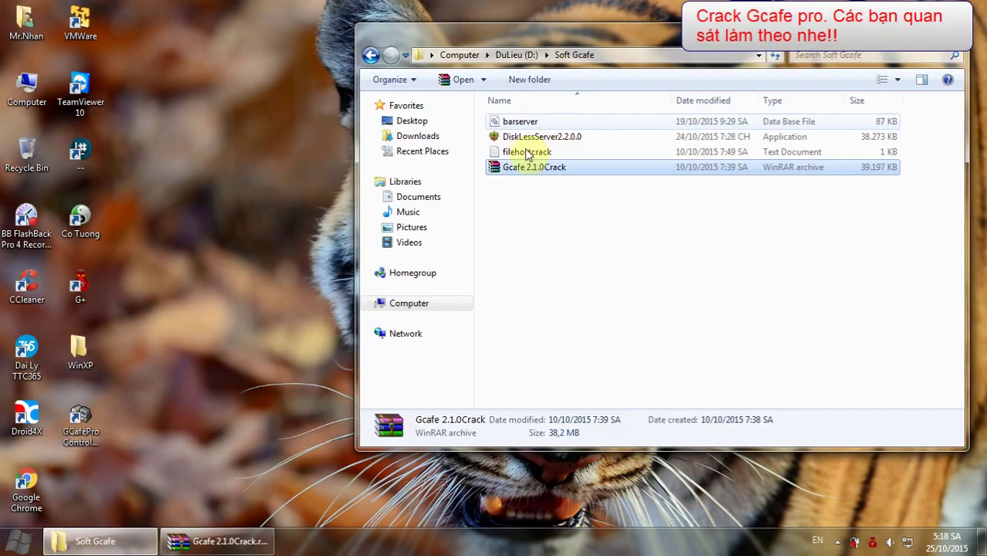
click(551, 124)
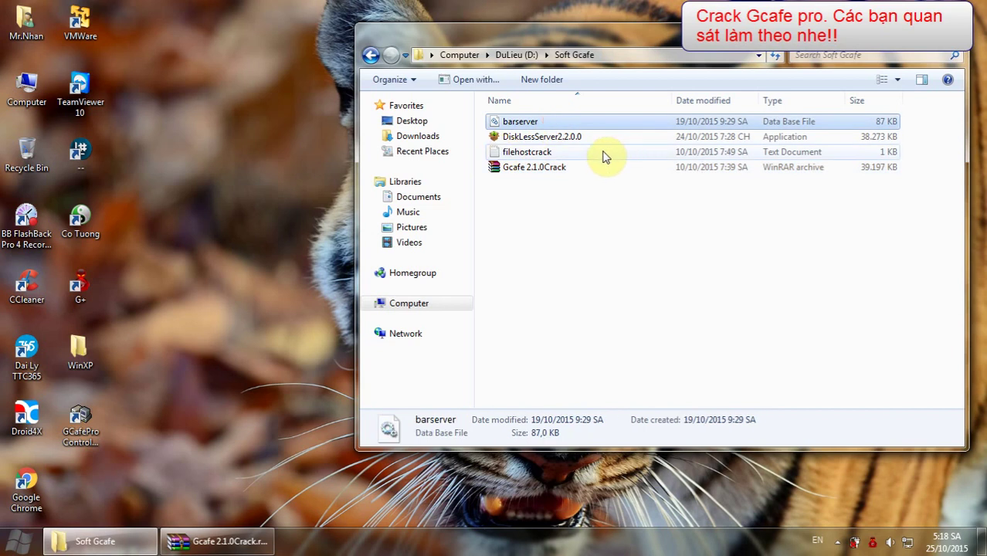
Open the GCafePro Control Panel's file location and browse to NBMS\BarServer\data.
double_click(81, 423)
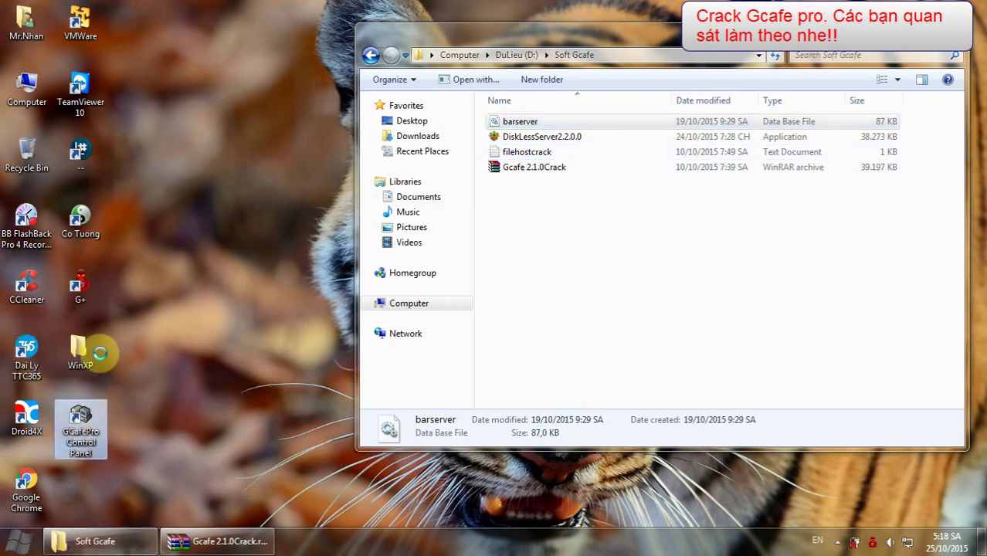
key(shift+F10)
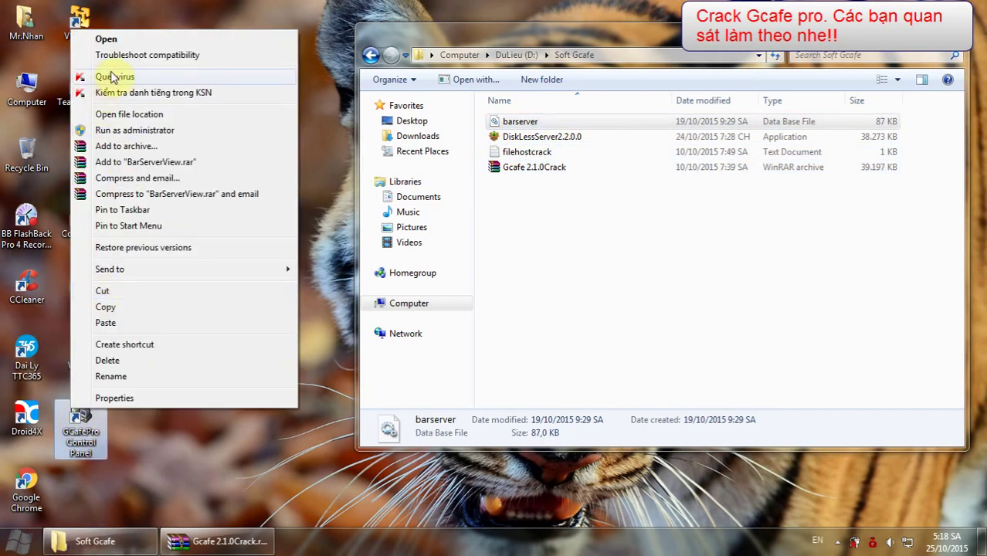
click(133, 114)
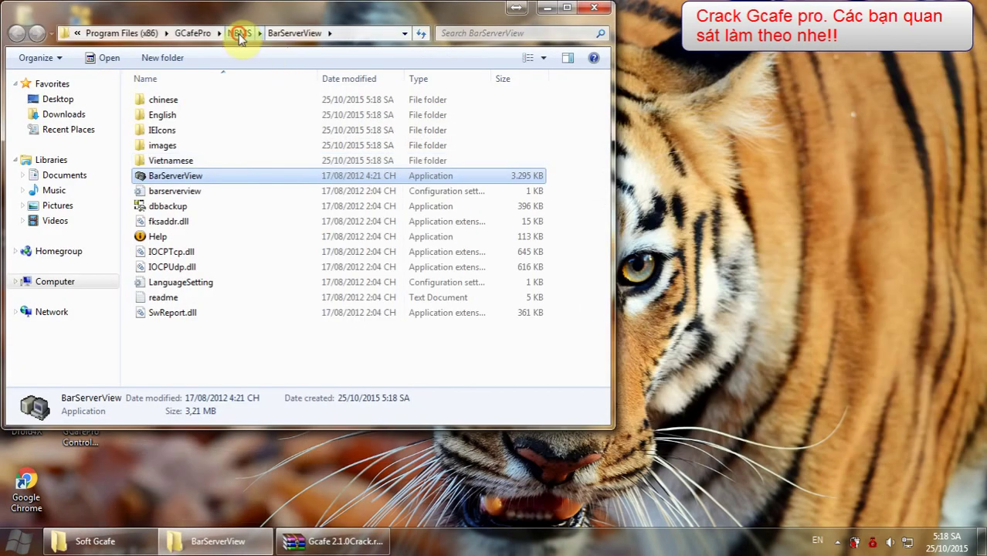
click(239, 34)
click(164, 100)
drag(320, 23, 571, 23)
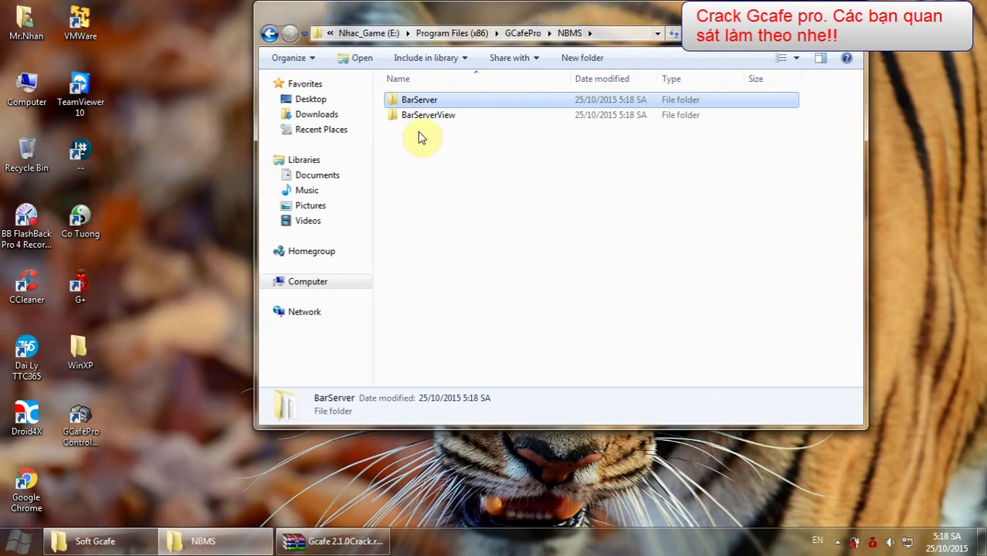
double_click(420, 101)
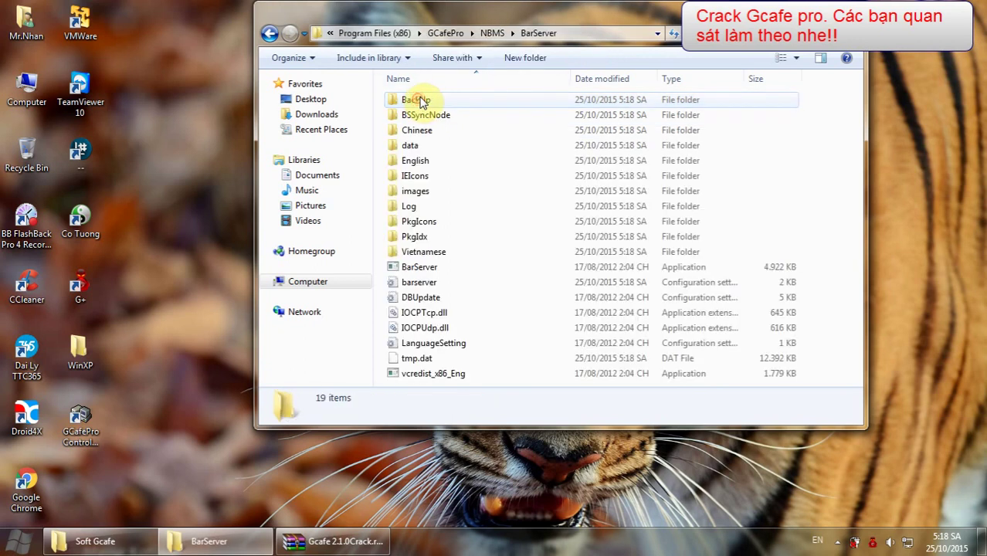
double_click(410, 146)
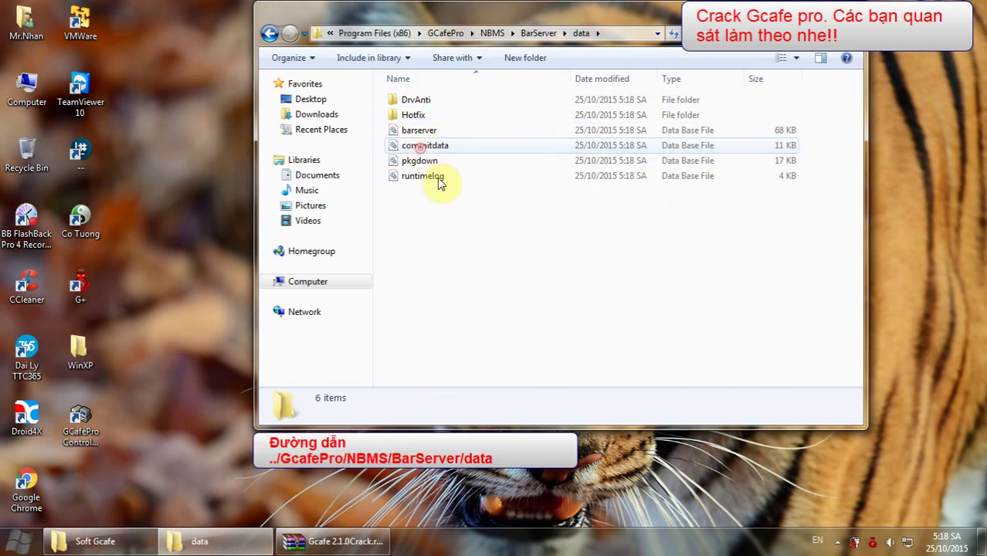
Paste barserver there, replacing the existing file, and close the folder window.
key(ctrl+v)
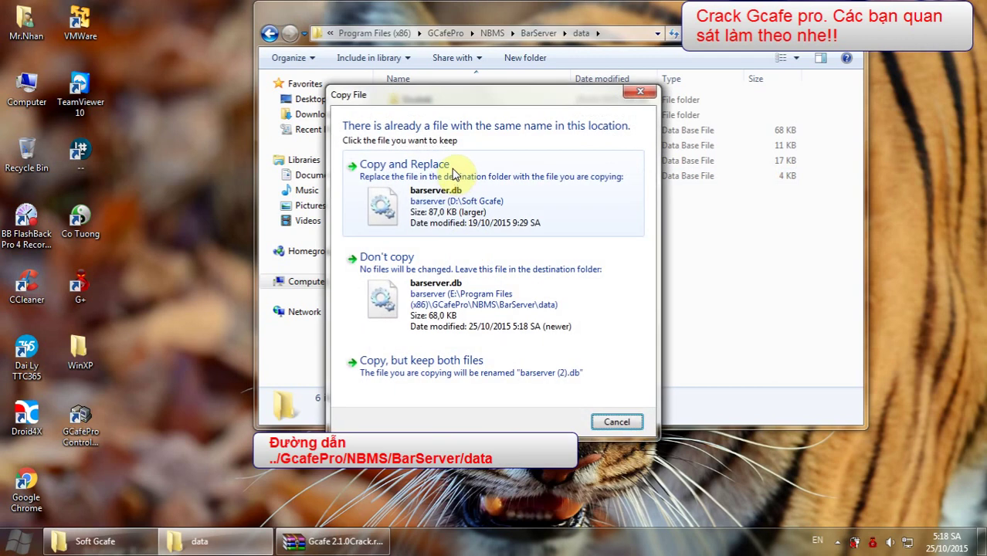
click(452, 194)
click(848, 8)
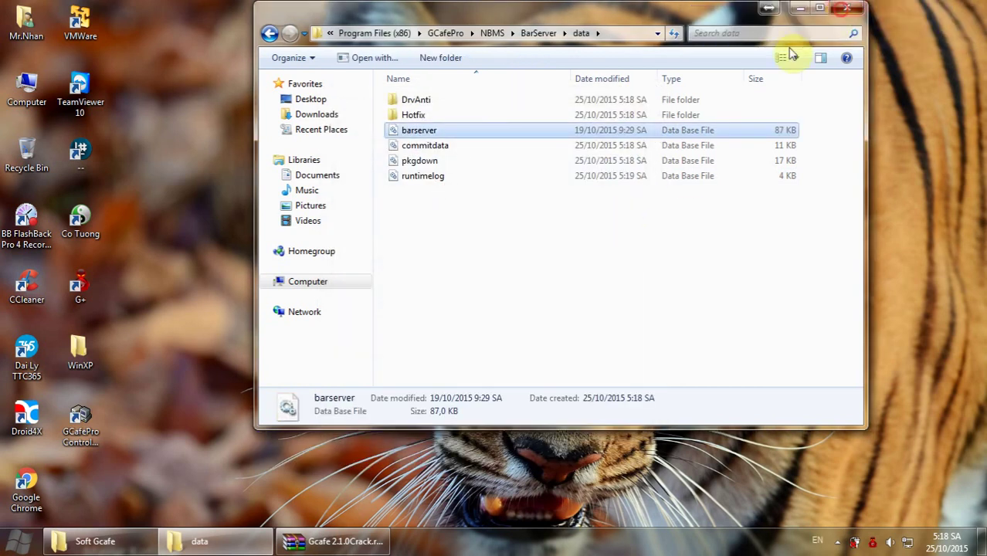
Stop the GCafePro server service from Start > GCafePro > Server Management.
click(17, 541)
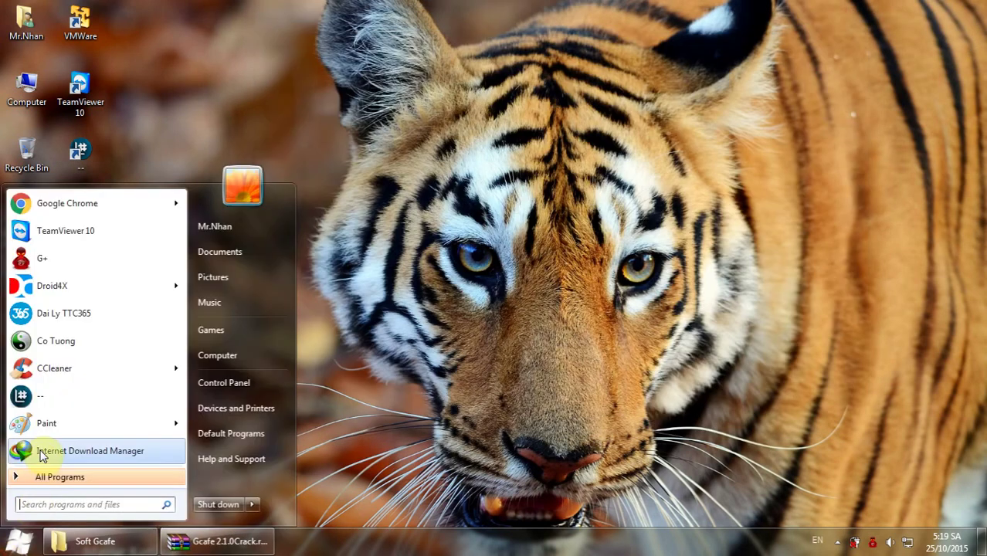
click(69, 479)
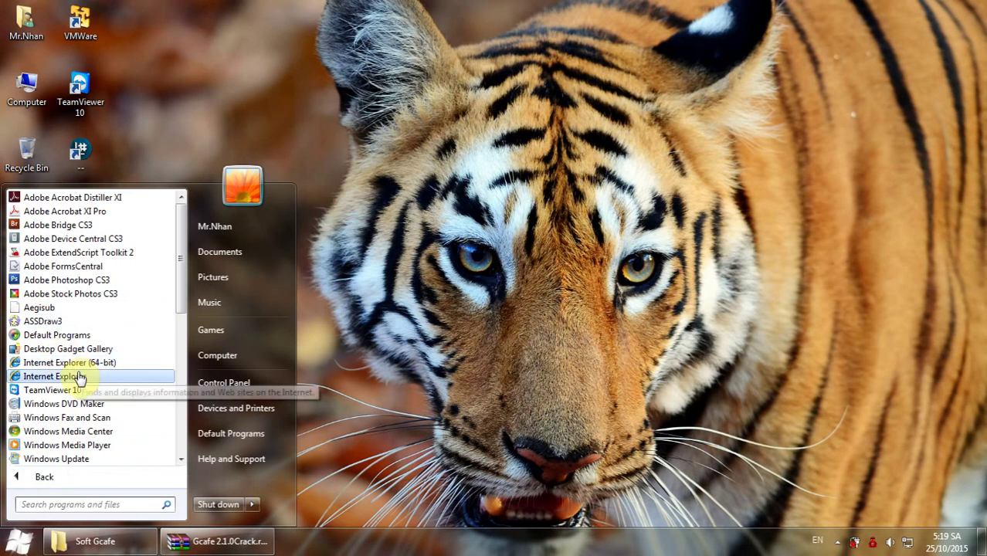
scroll(77, 383, down, 5)
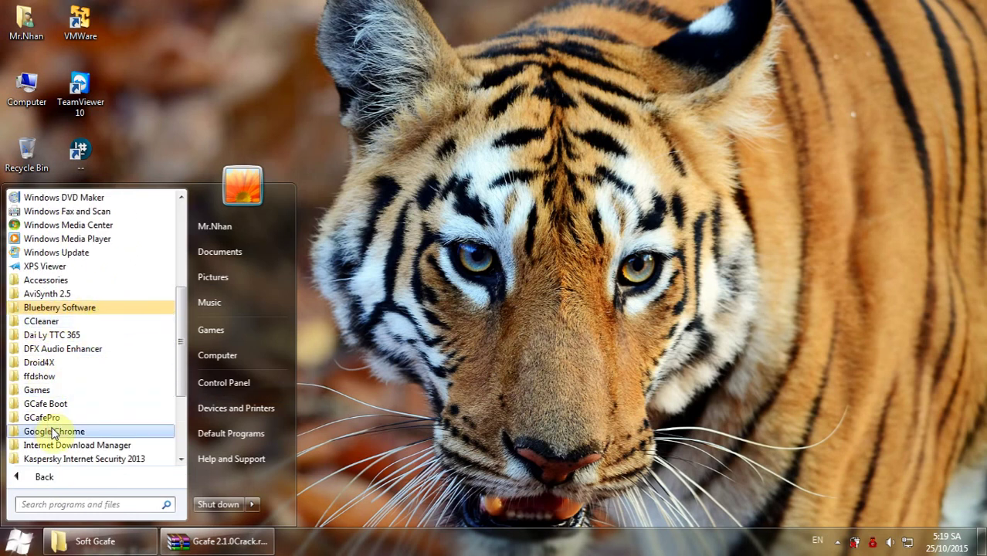
click(55, 418)
scroll(111, 439, down, 1)
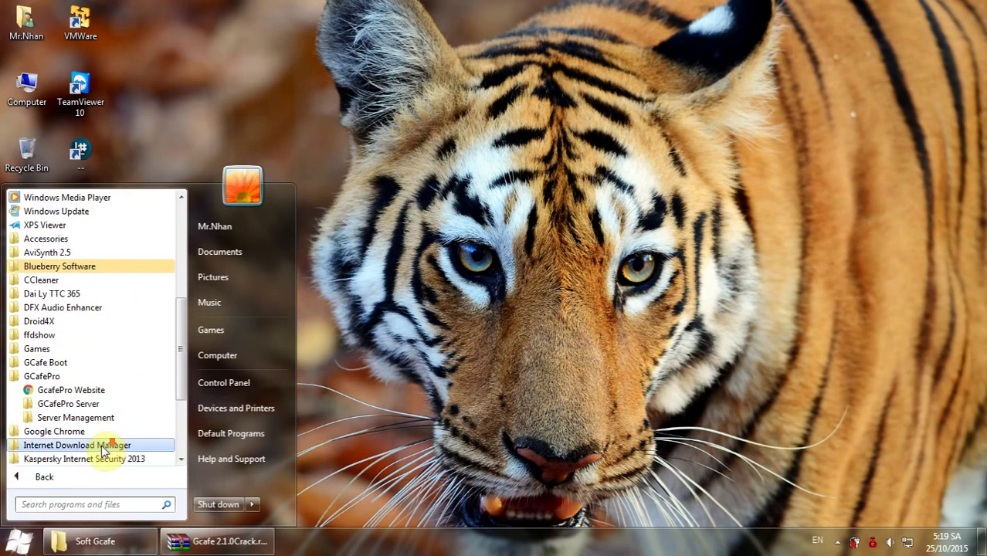
click(106, 418)
click(76, 446)
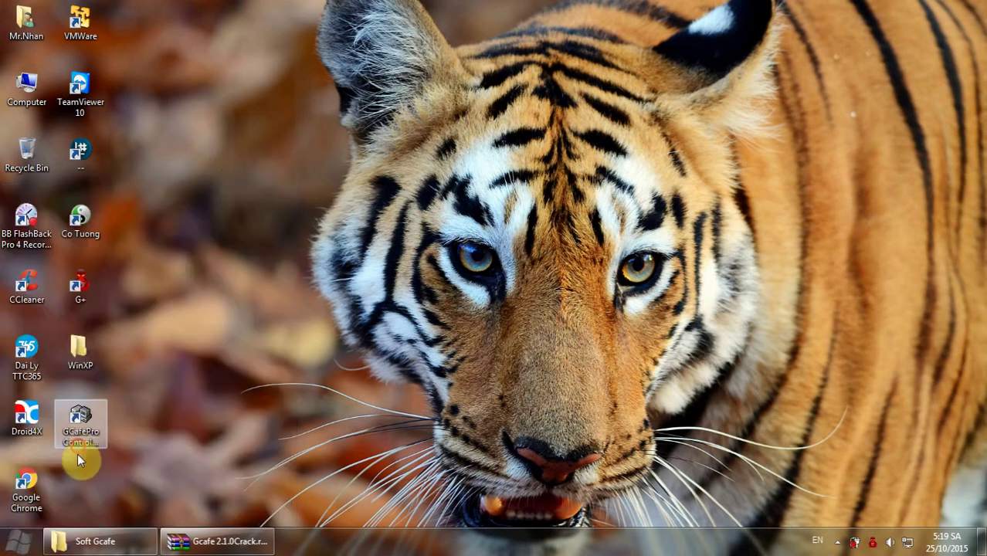
Start the GCafePro server service again from the same Server Management menu.
click(21, 541)
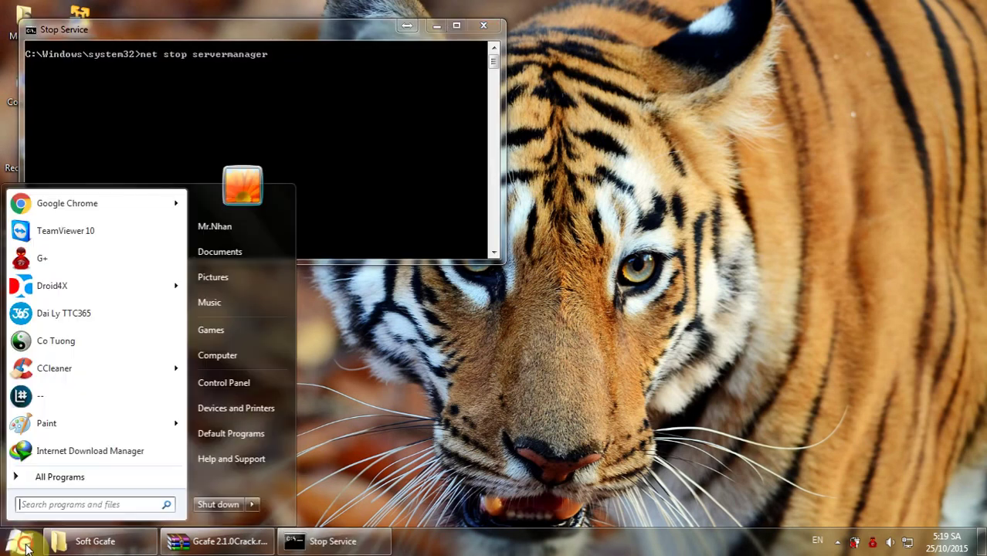
click(52, 477)
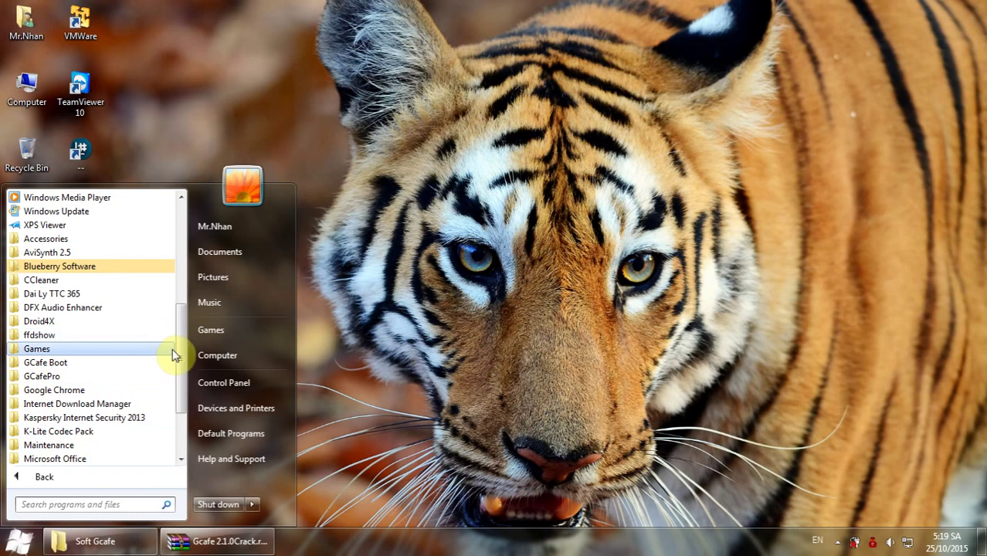
click(62, 377)
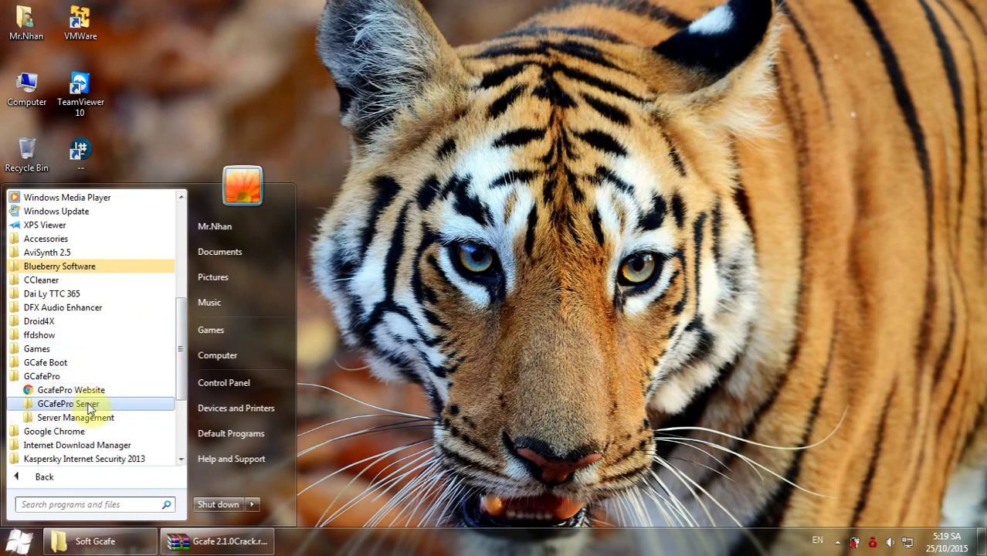
click(89, 404)
click(75, 432)
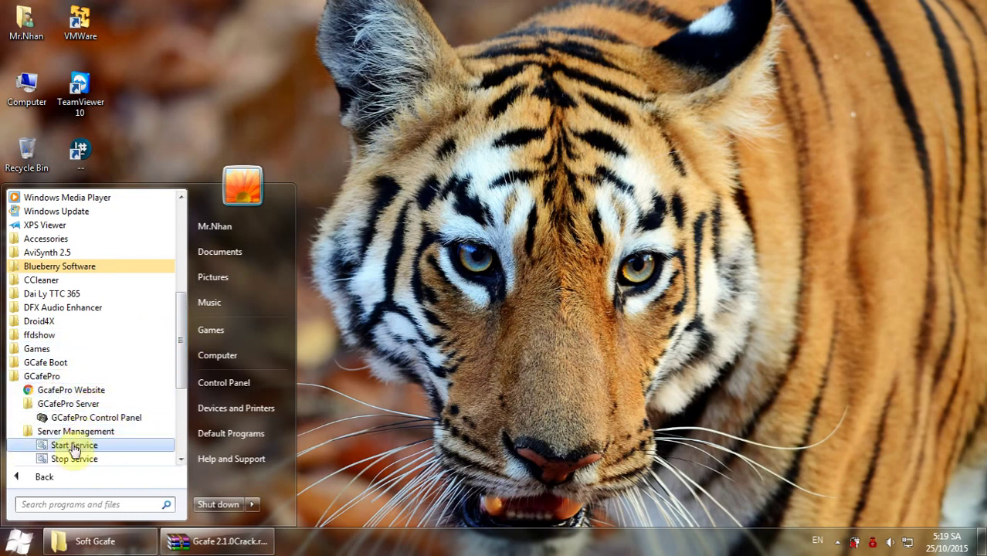
click(71, 448)
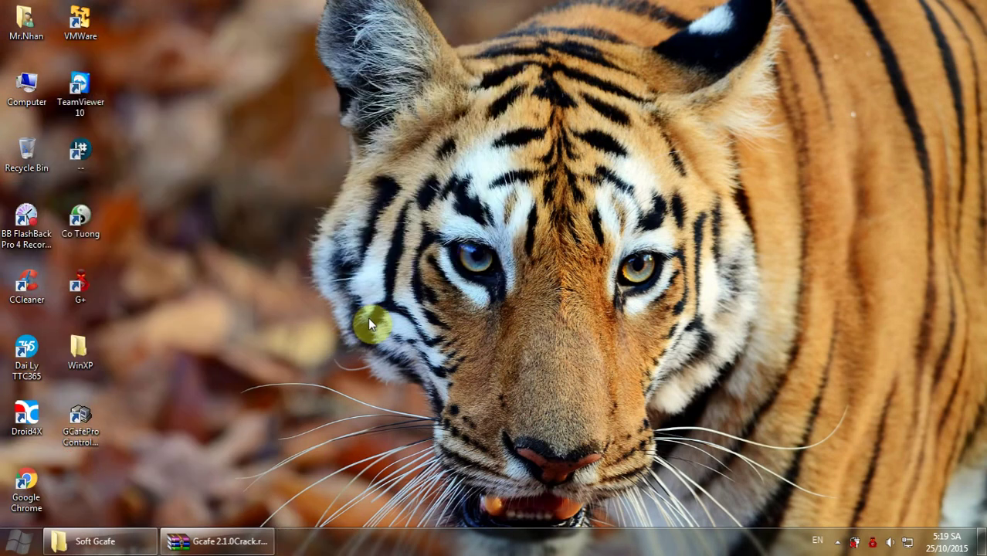
Refresh the desktop and launch the GCafePro Control Panel.
right_click(492, 207)
click(563, 245)
click(80, 426)
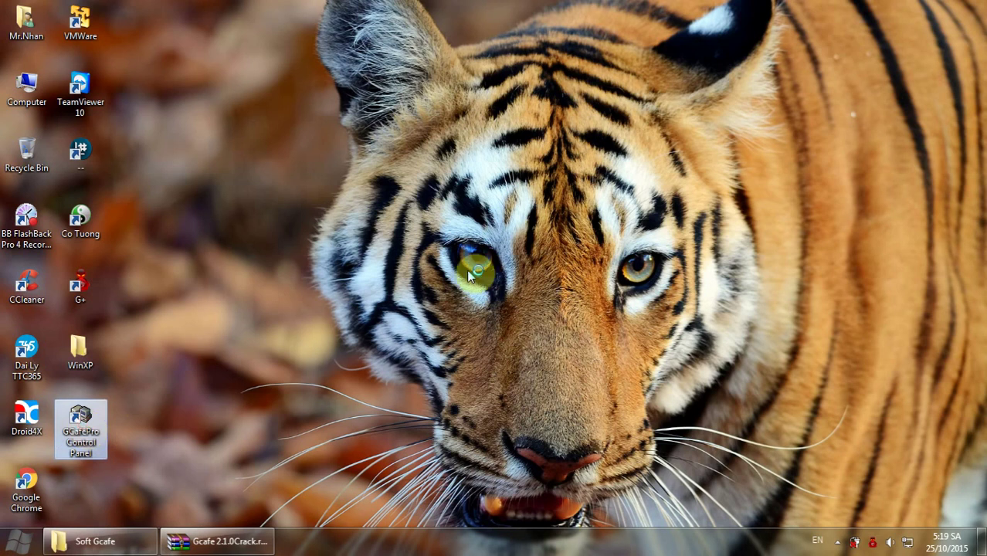
Log in at 127.0.0.1, review the download settings, and select the 10.0.0.100 D=>D game disk.
click(452, 360)
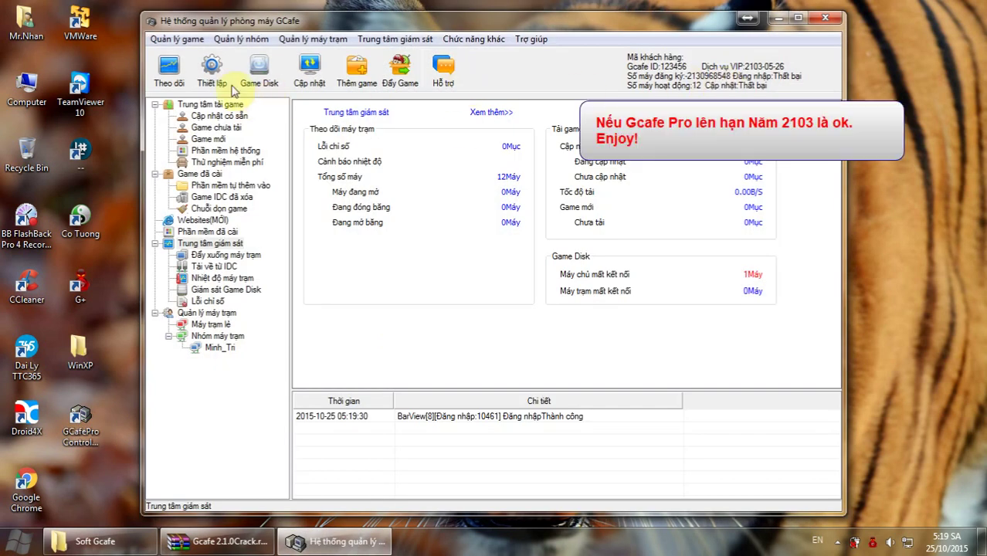
click(217, 73)
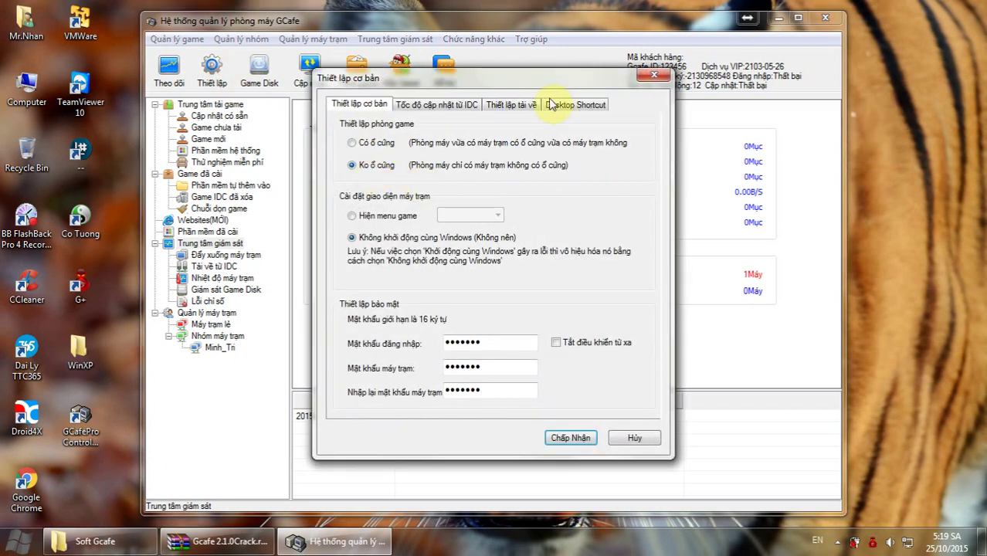
click(526, 106)
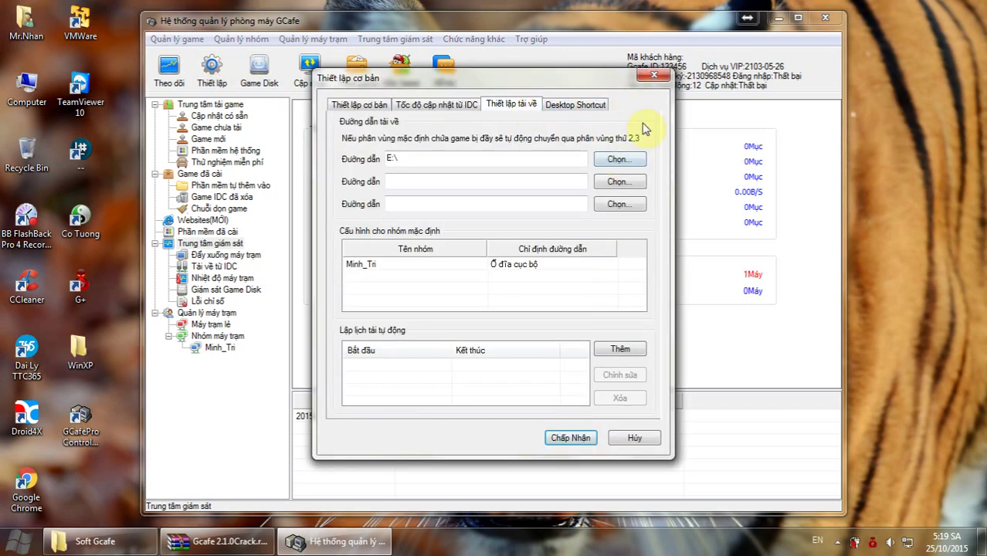
click(657, 77)
click(260, 74)
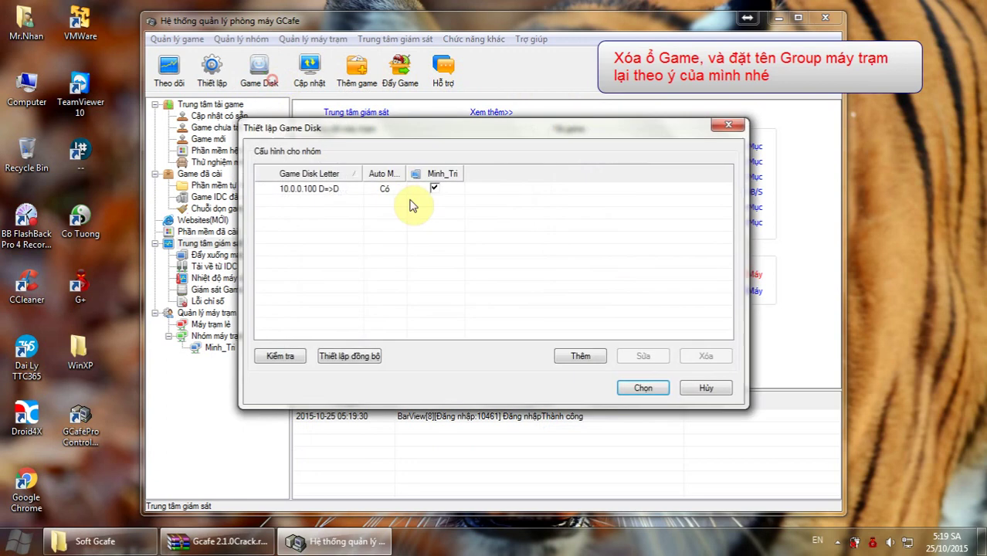
click(329, 190)
Delete the 10.0.0.100 D=>D game disk entry and close Game Disk settings.
click(693, 362)
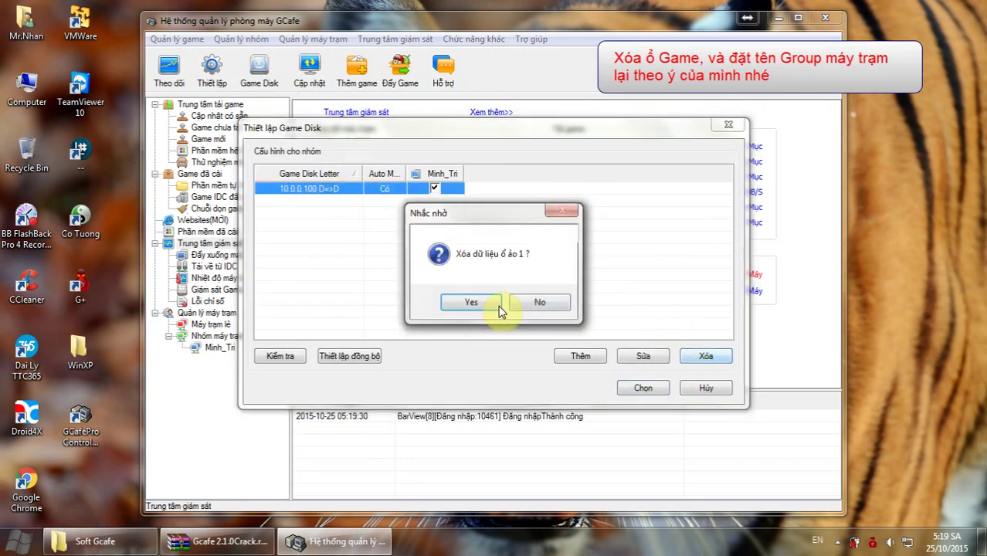
click(464, 302)
click(641, 386)
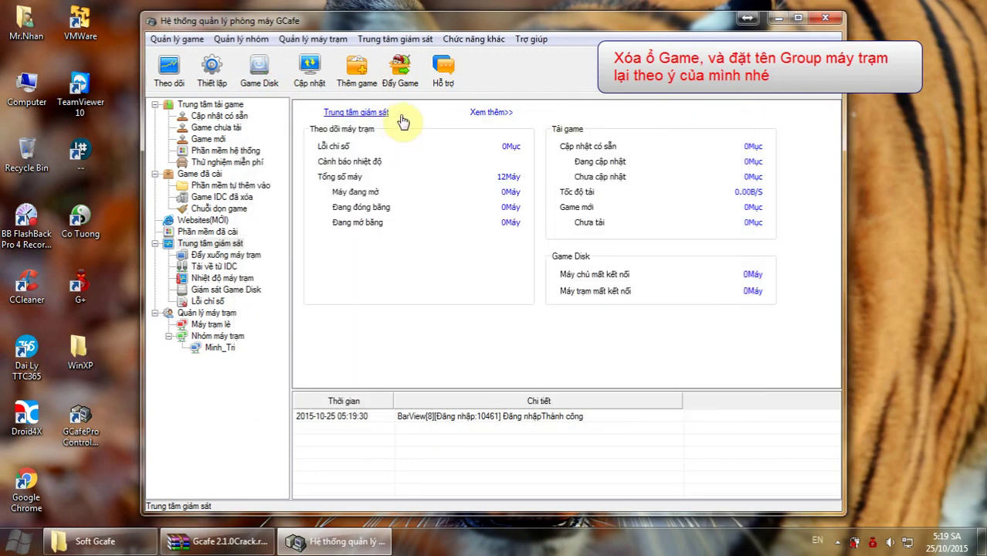
Delete the standalone workstations PC0610PJV and PC0808ZVJ.
click(218, 349)
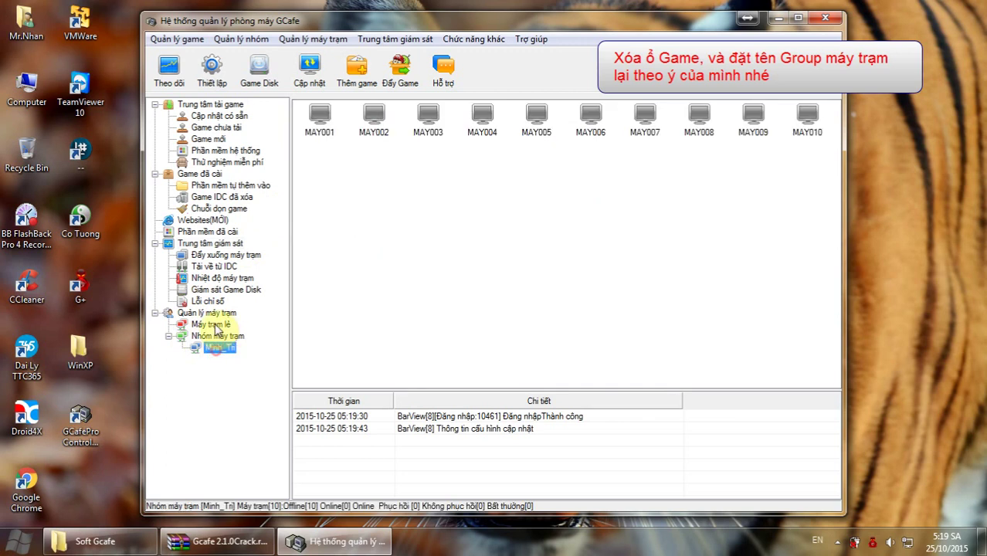
click(211, 324)
drag(410, 142, 297, 109)
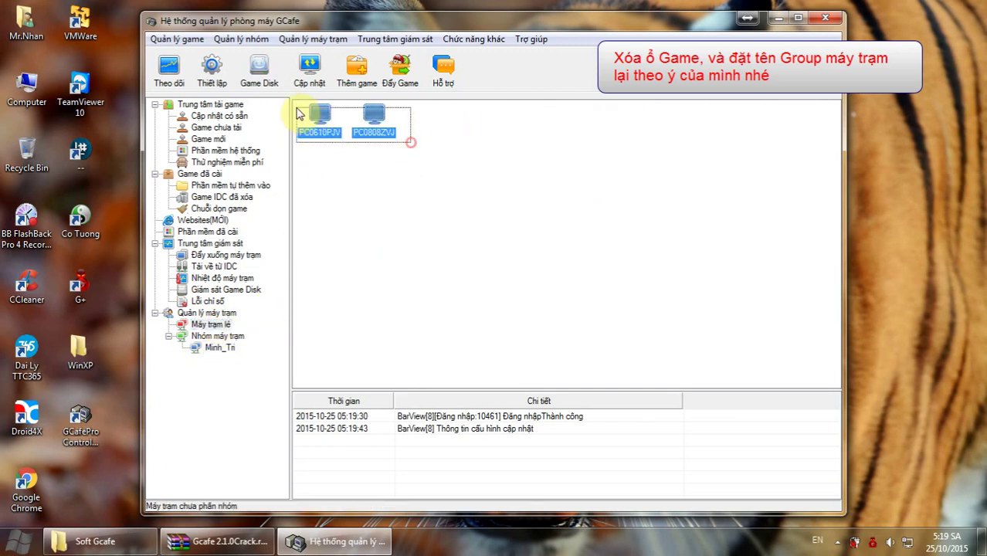
key(Delete)
key(Return)
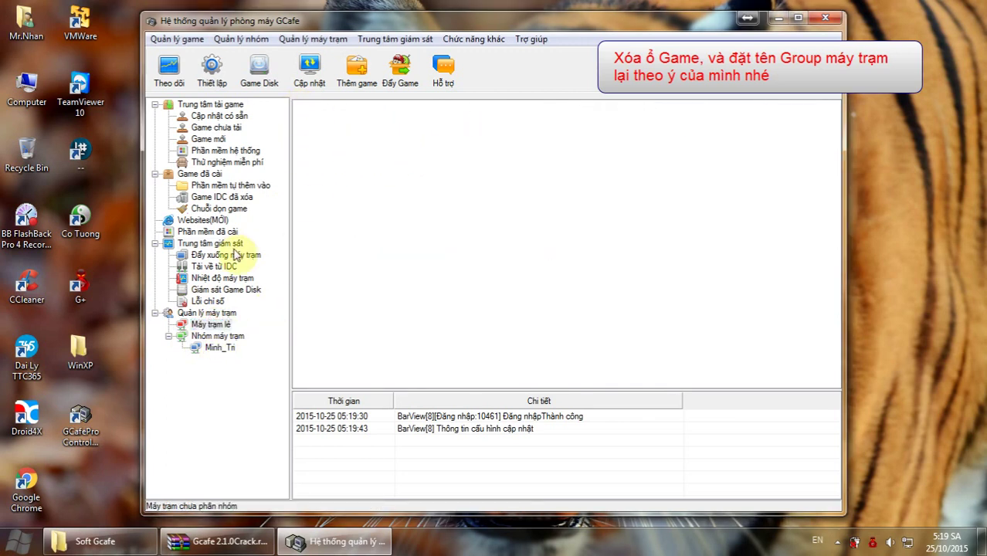
Delete all ten machines MAY001–MAY010 from the Minh_Tri group.
click(223, 350)
drag(313, 153, 893, 117)
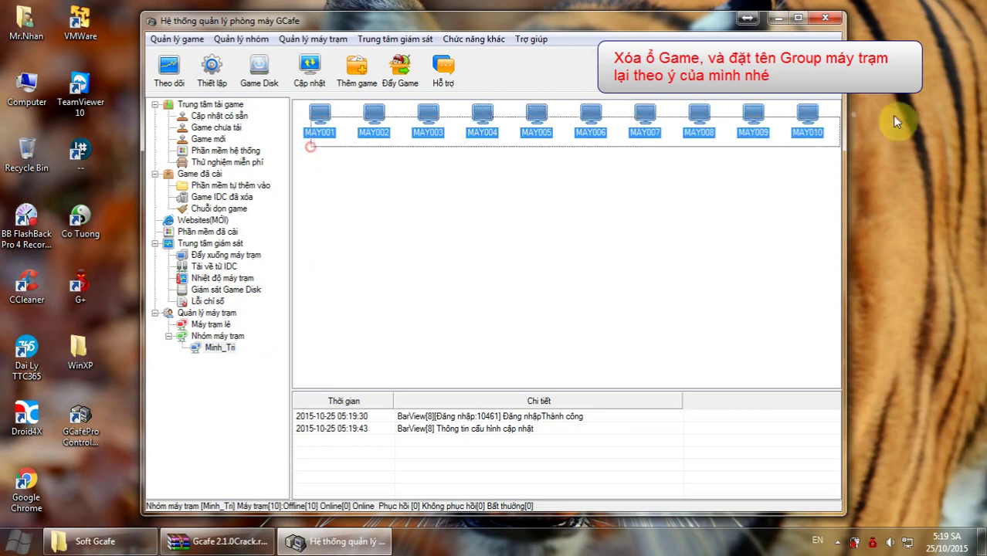
key(Delete)
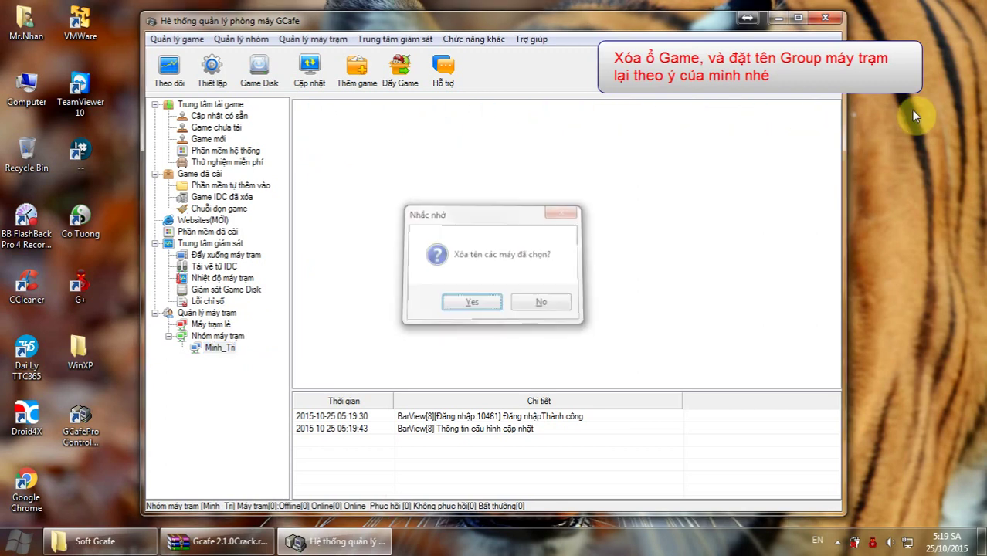
key(Return)
click(221, 347)
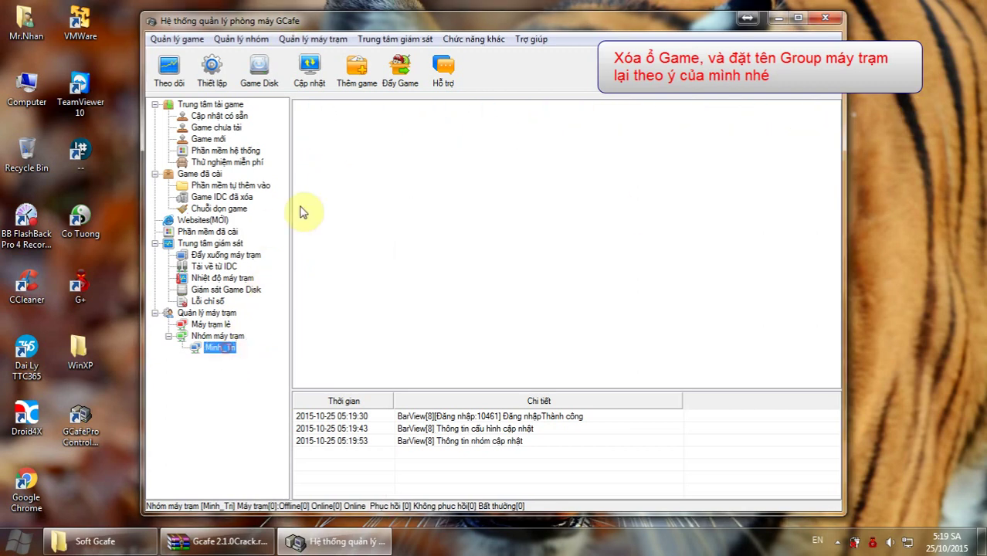
click(237, 40)
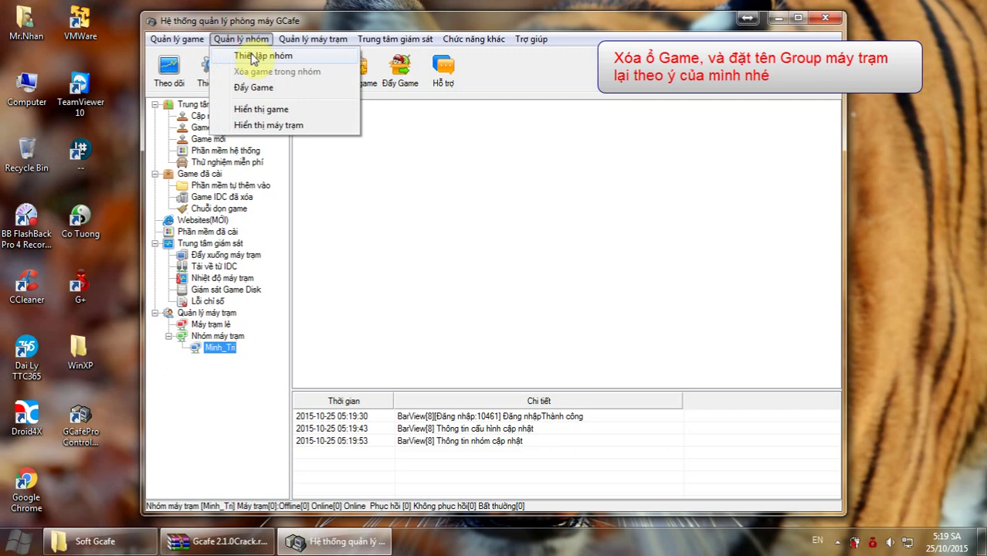
Rename the Minh_Tri workstation group to Test in group settings and save.
click(252, 57)
click(328, 139)
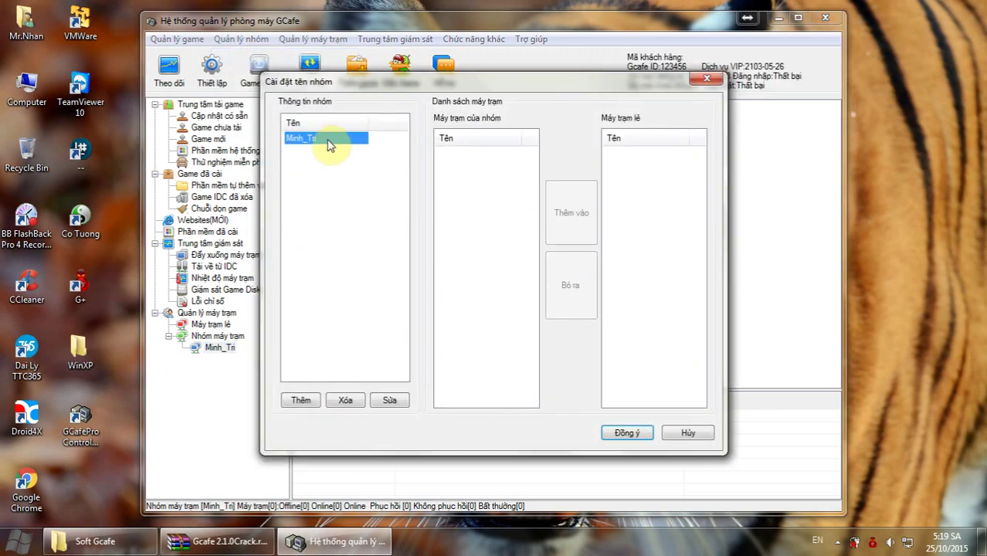
click(390, 403)
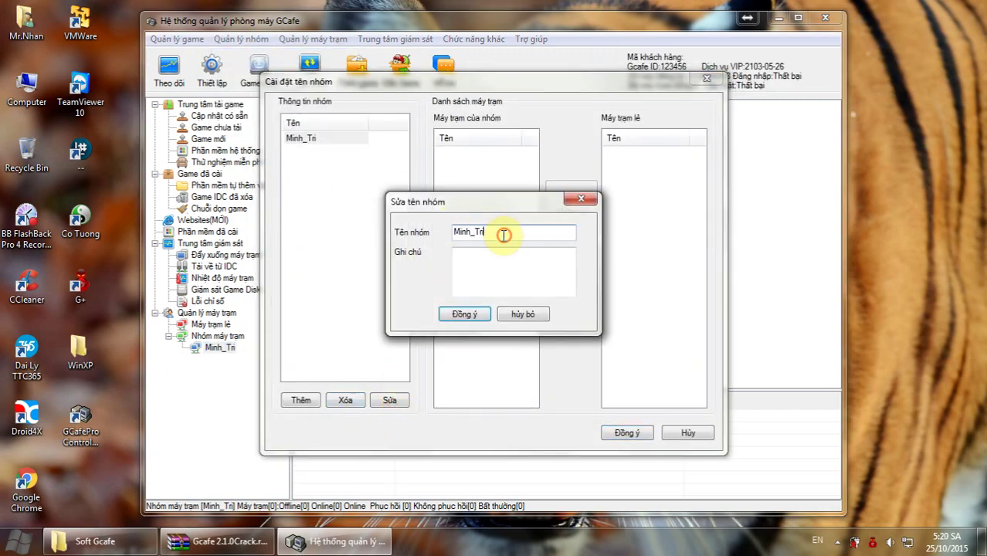
drag(504, 235, 431, 244)
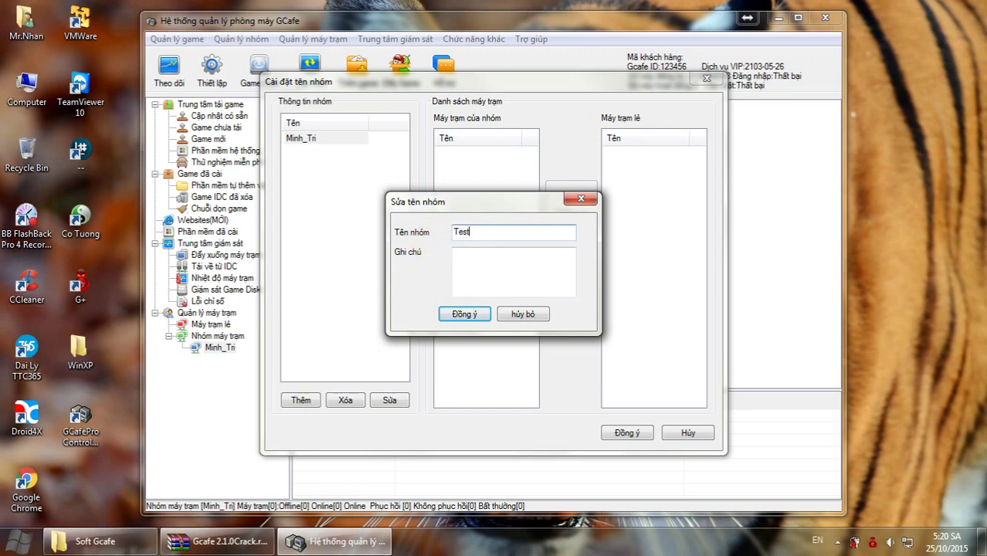
click(465, 314)
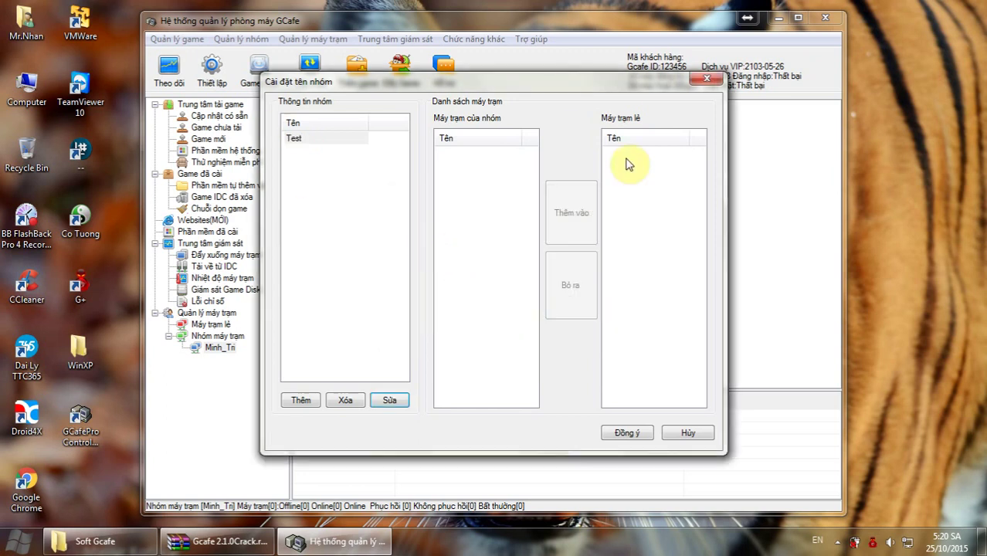
click(630, 433)
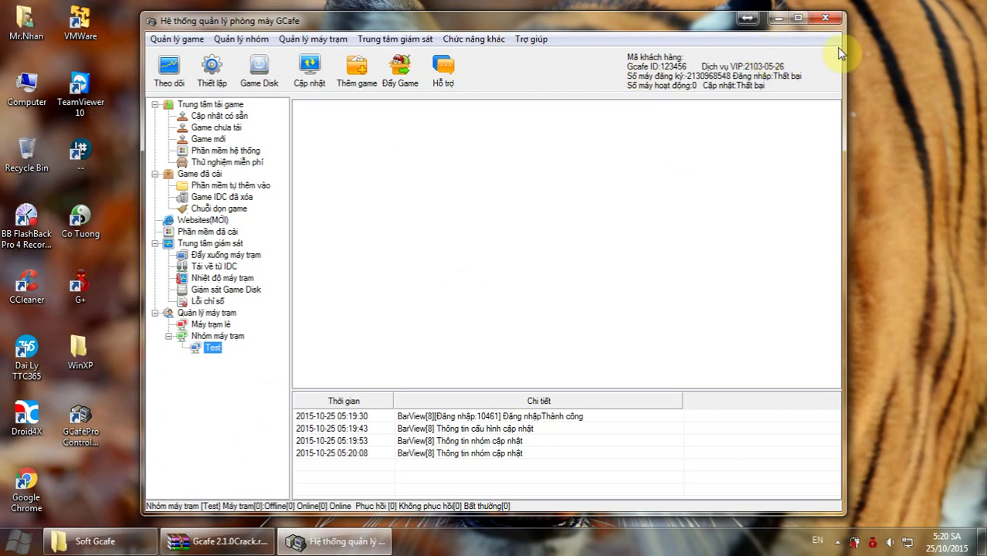
Close the GCafe management window and refresh the desktop.
click(830, 21)
click(546, 302)
right_click(402, 178)
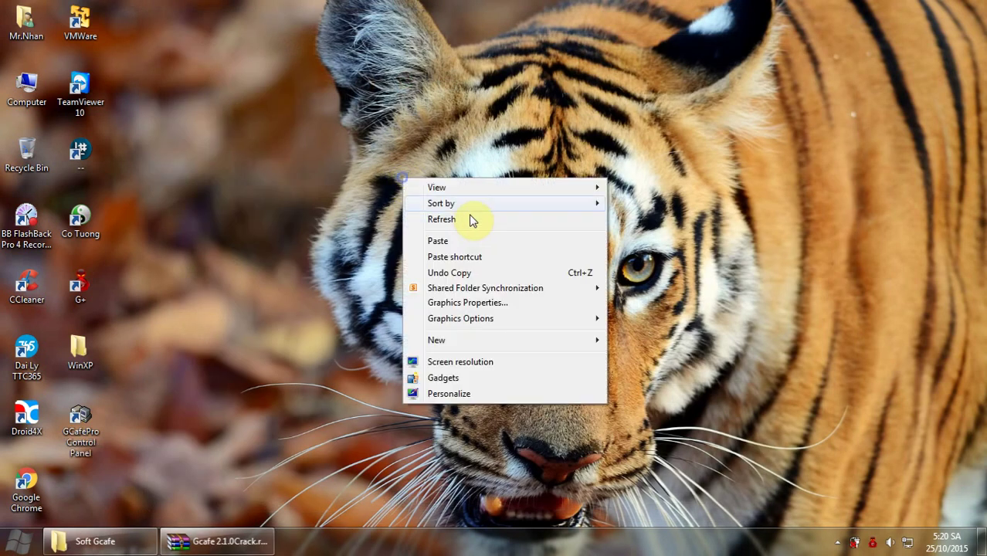
click(473, 220)
right_click(450, 215)
click(503, 257)
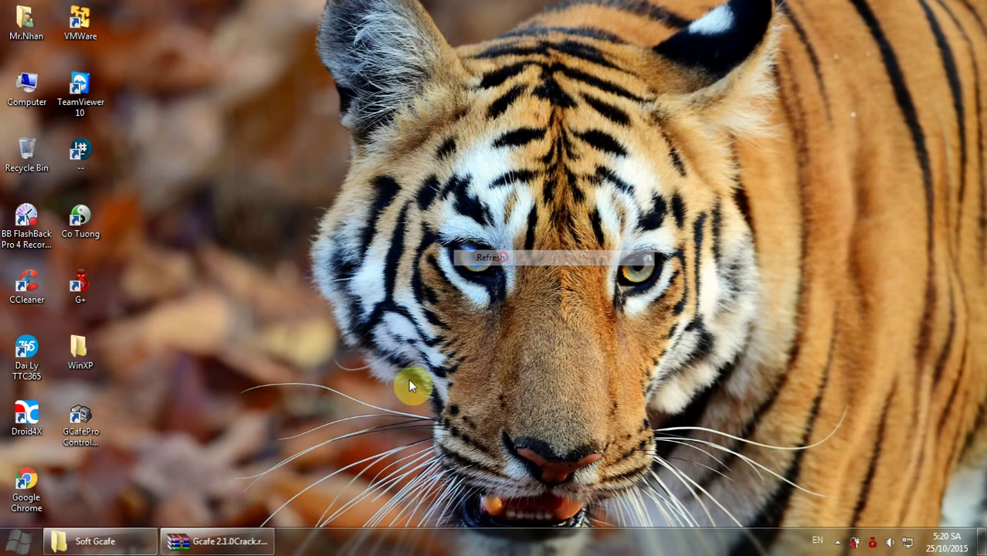
Launch NetDisk(5.4.1.0).exe from the Gcafe archive and close the archive.
click(254, 547)
click(251, 311)
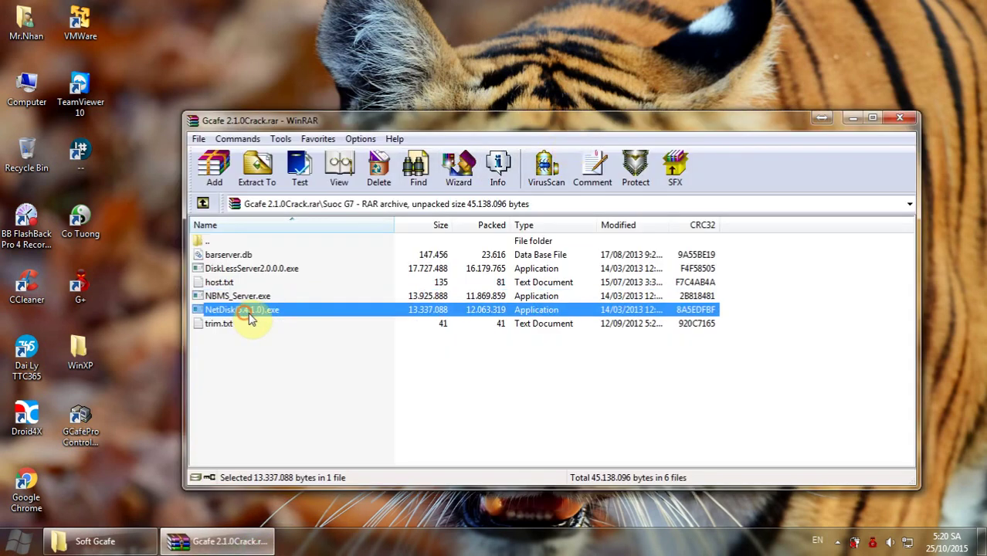
double_click(248, 310)
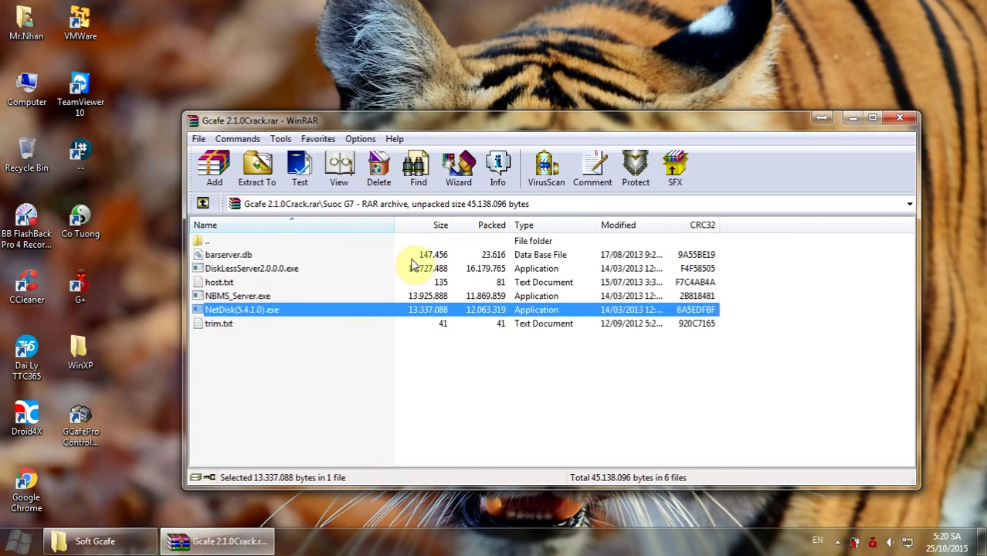
click(898, 120)
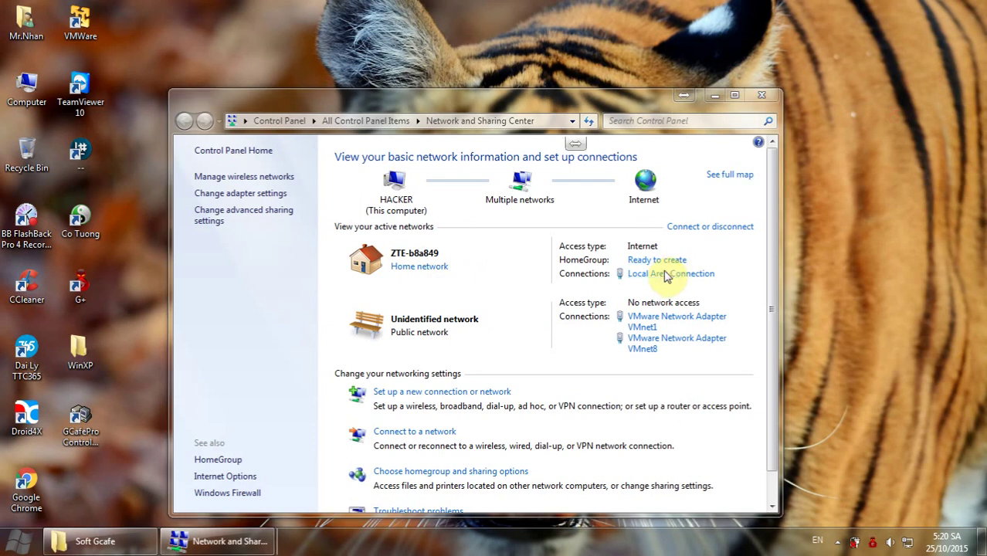
Check the server's IPv4 address 192.168.1.200, close the network windows, and center the setup wizard.
click(696, 276)
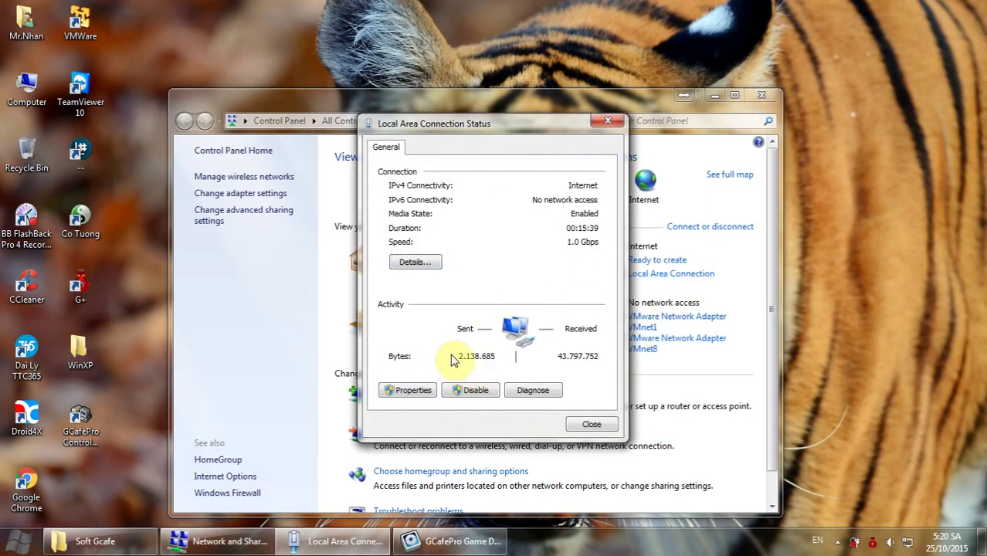
click(415, 262)
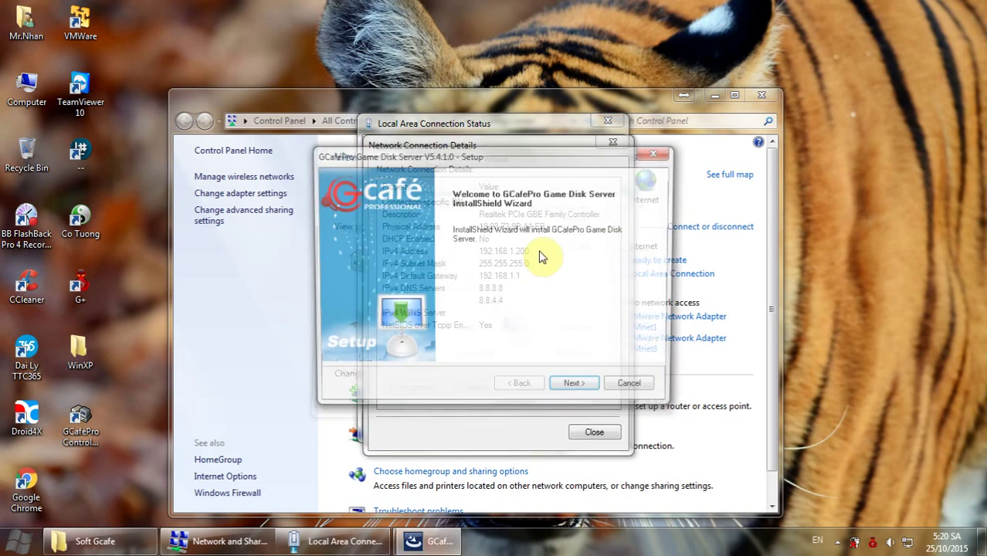
drag(538, 155, 560, 131)
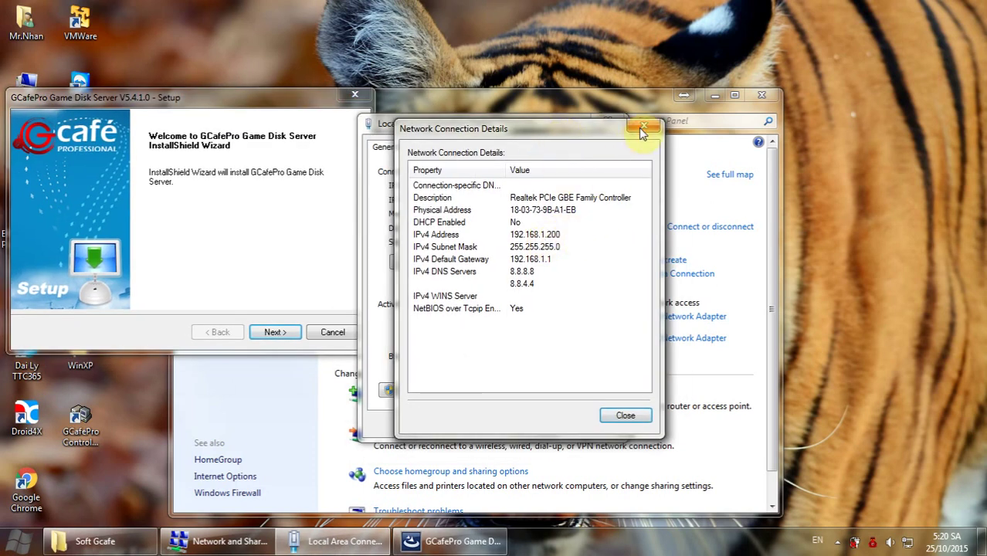
click(644, 125)
click(623, 124)
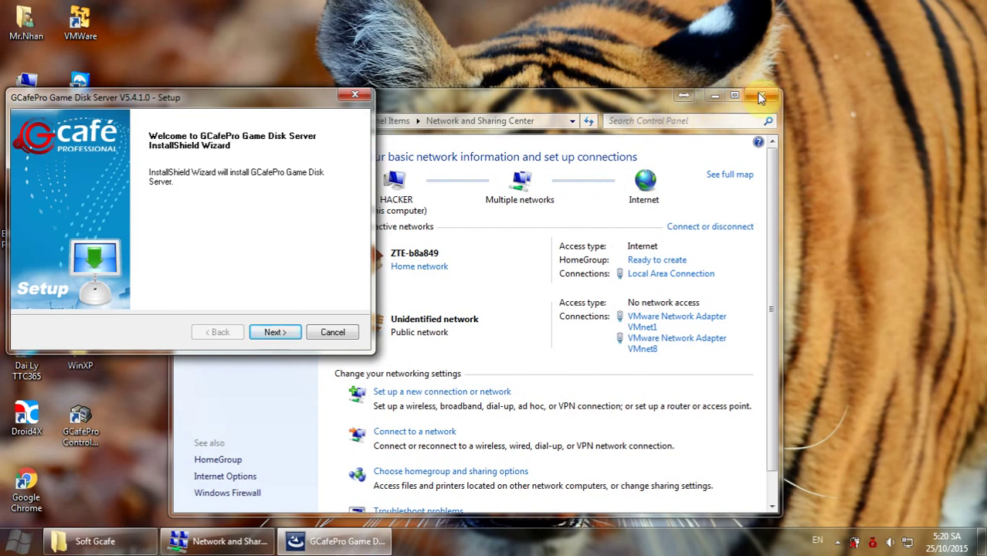
click(756, 96)
drag(249, 95, 600, 95)
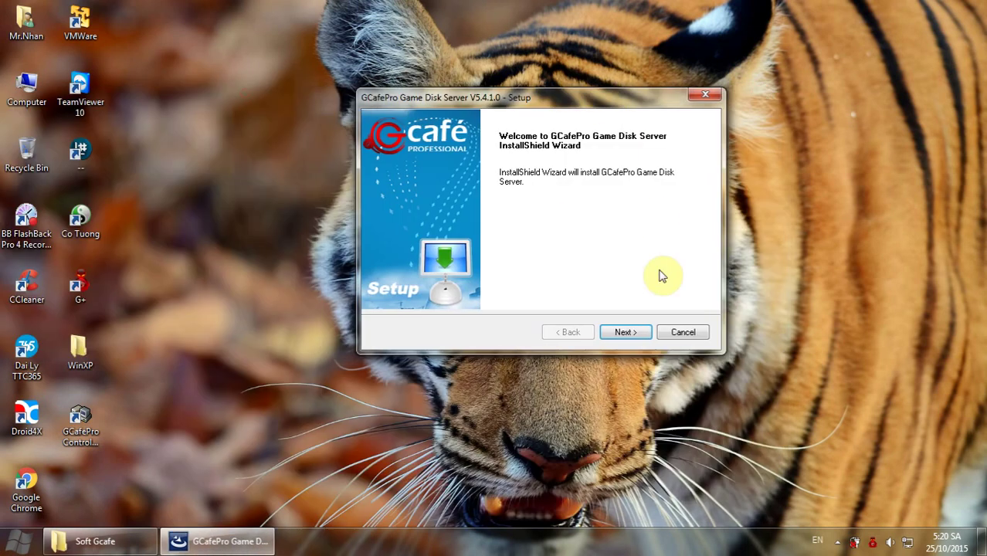
Accept the EULA and install the Game Disk Server, refreshing the desktop meanwhile.
click(627, 336)
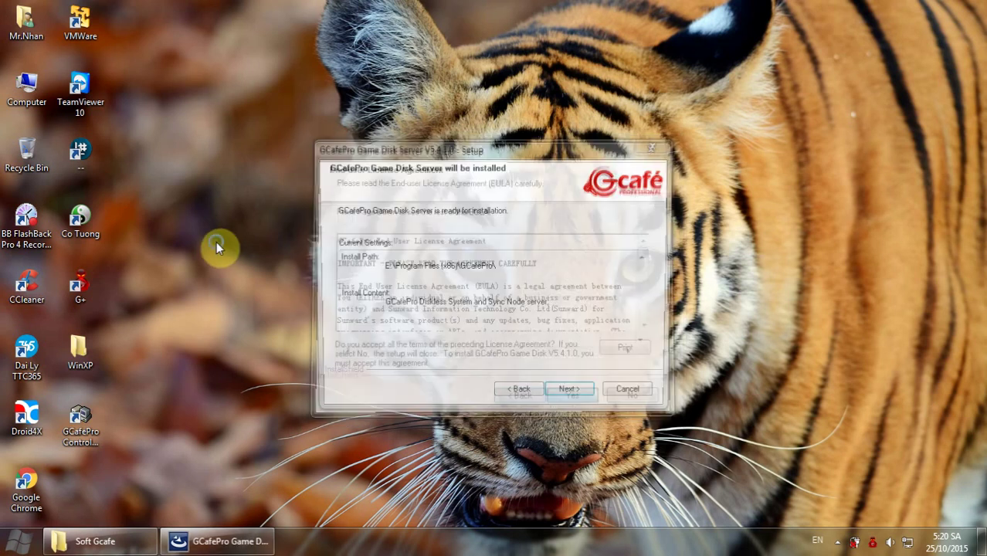
right_click(232, 243)
click(256, 282)
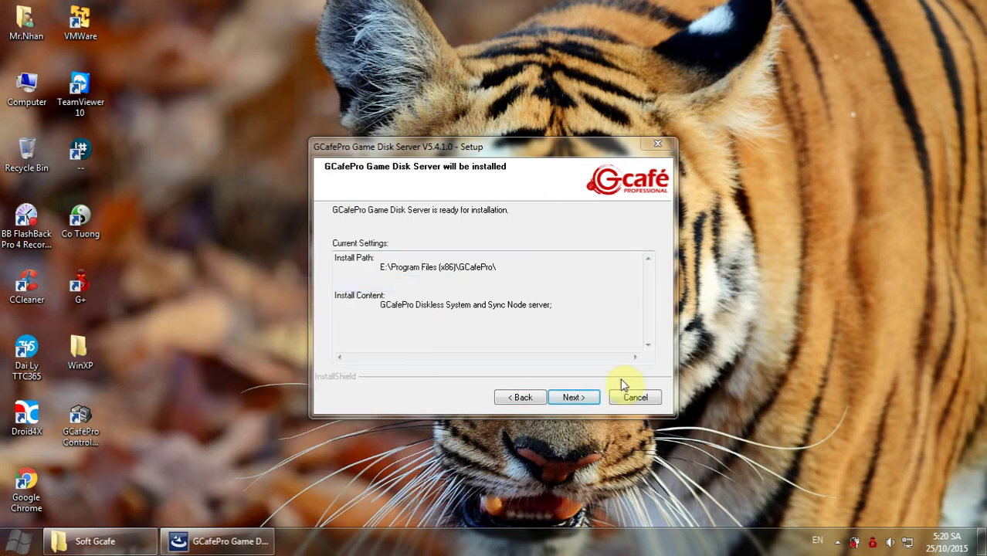
click(577, 397)
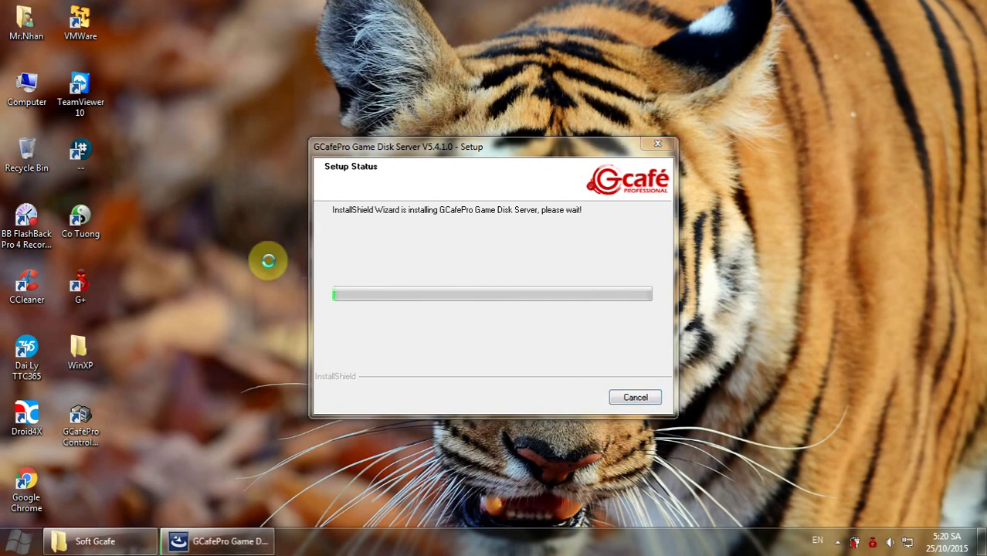
right_click(230, 210)
click(268, 257)
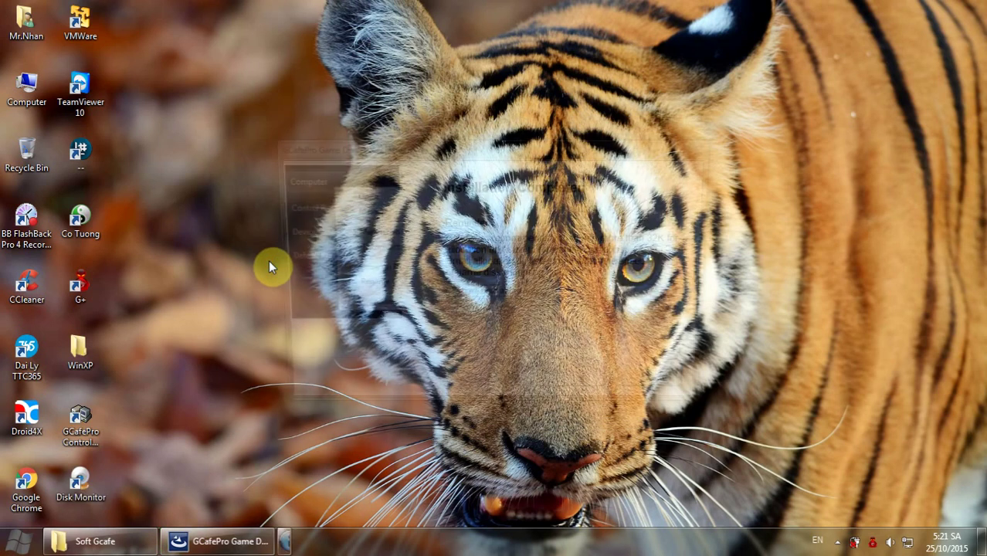
Acknowledge the allocation unit size reminder and finish the Game Disk Server installation.
click(498, 295)
click(575, 391)
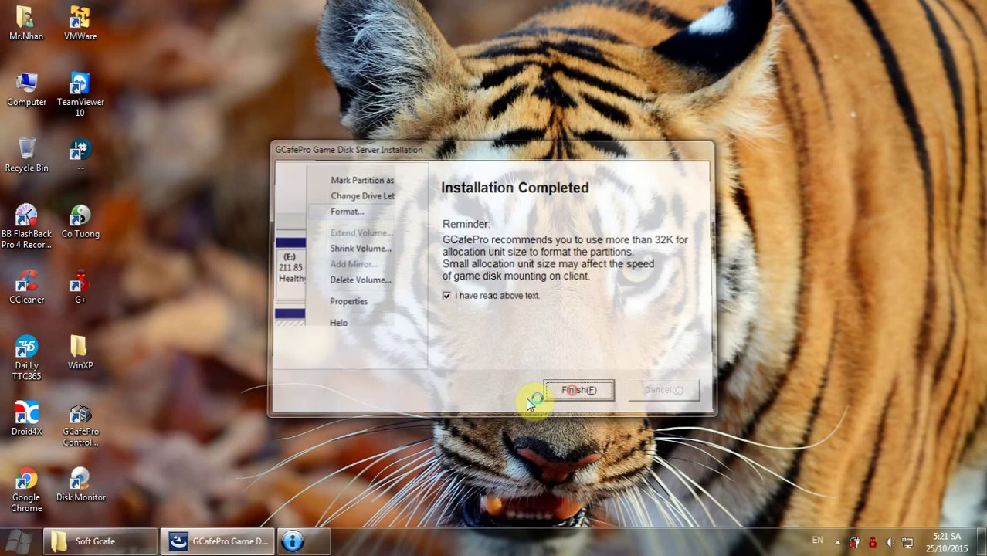
right_click(461, 185)
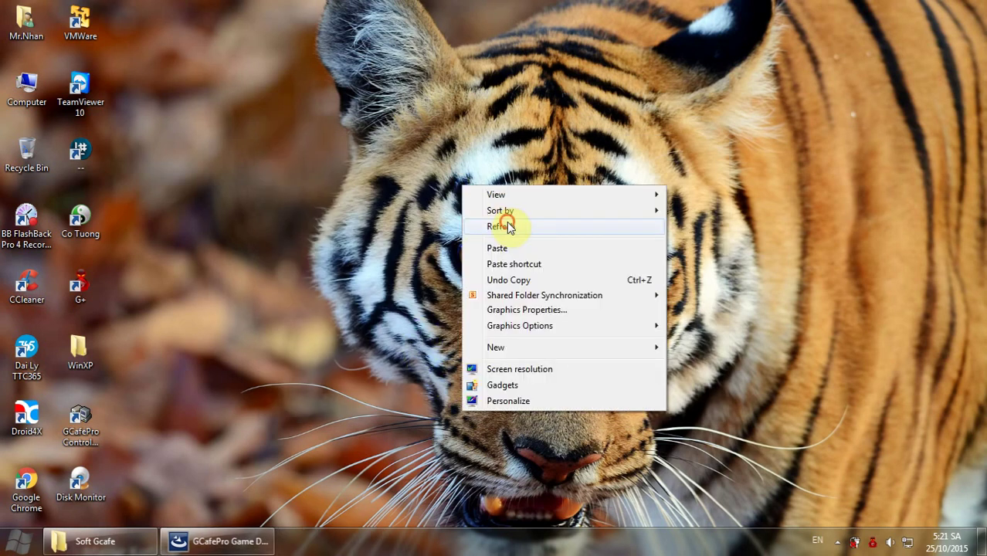
right_click(504, 222)
click(544, 263)
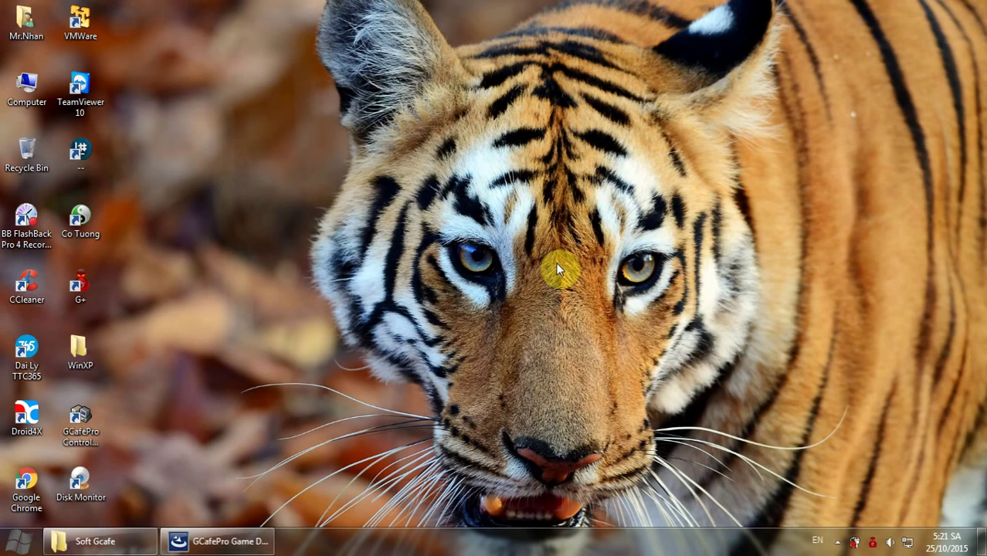
Open the Disk Monitor shortcut's file location on drive E.
right_click(476, 329)
click(81, 483)
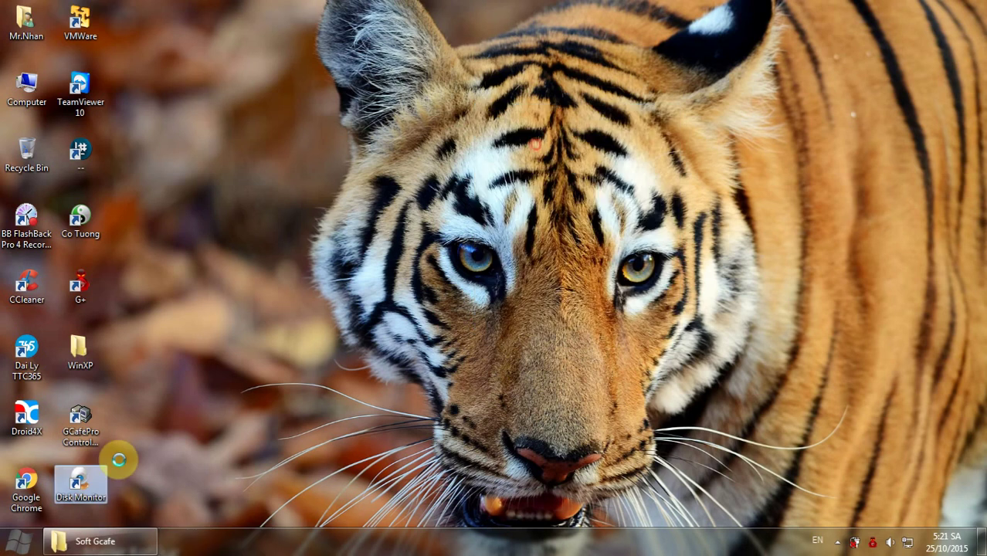
right_click(90, 483)
click(143, 192)
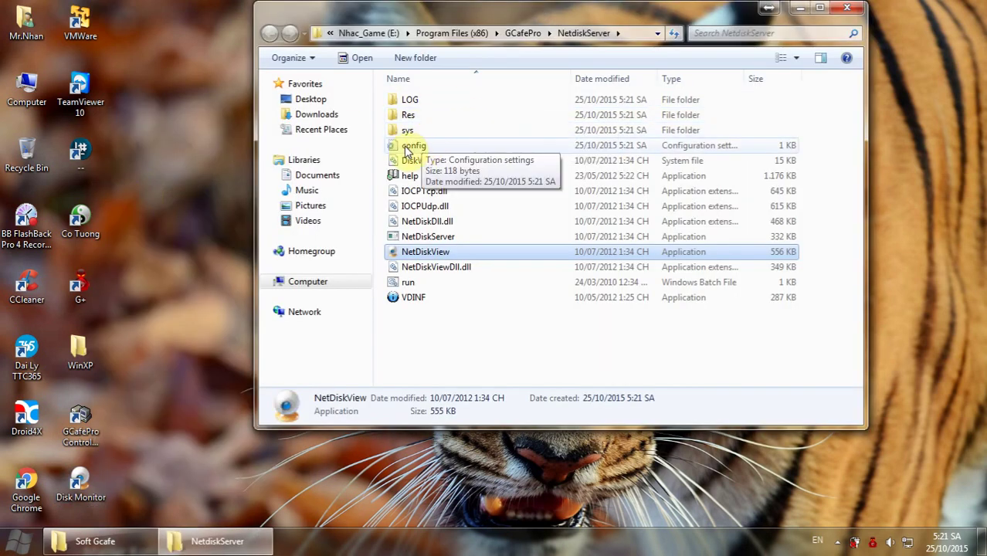
Edit the NetdiskServer config to ServerMemory=2000 and BufferDisk=F, then save and close it.
double_click(407, 149)
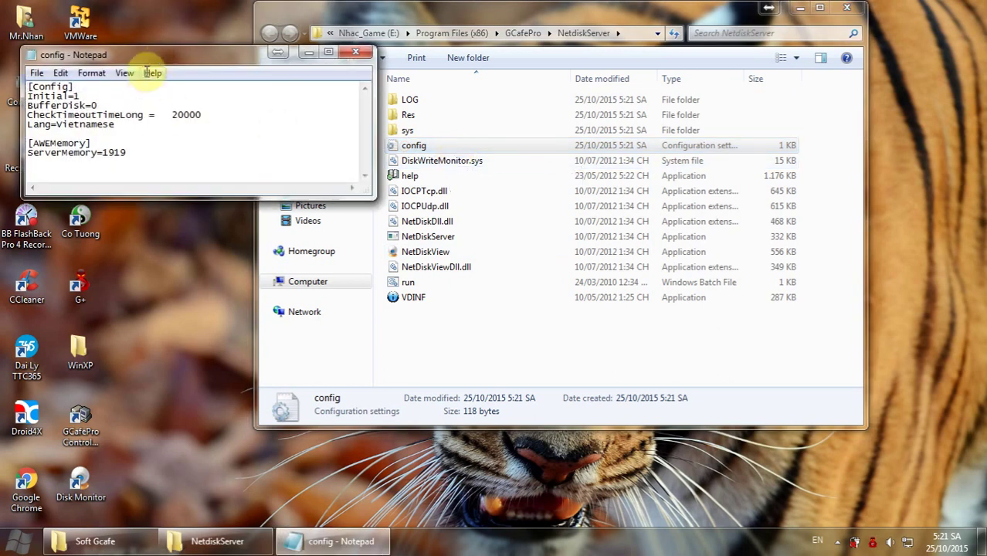
drag(159, 52, 218, 79)
drag(293, 94, 515, 126)
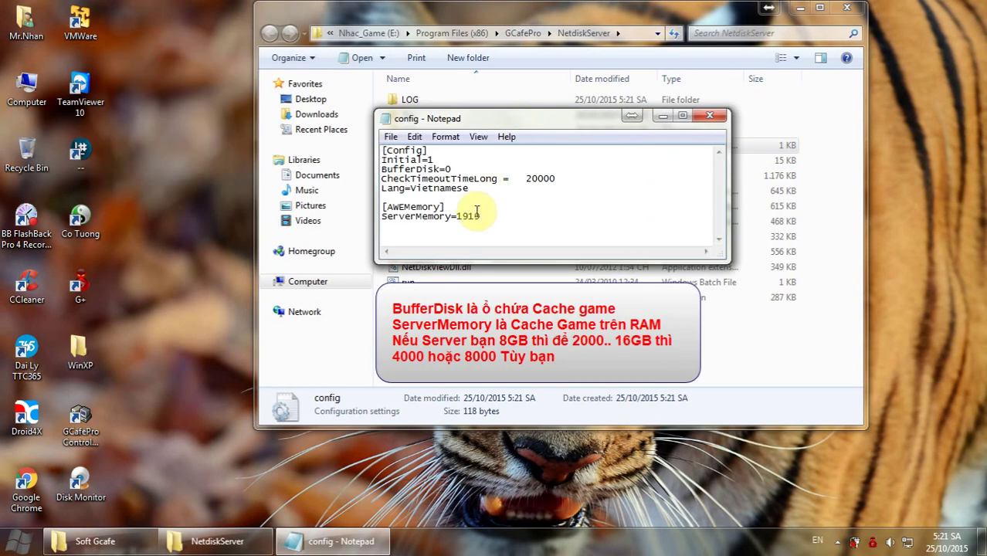
drag(482, 216, 458, 217)
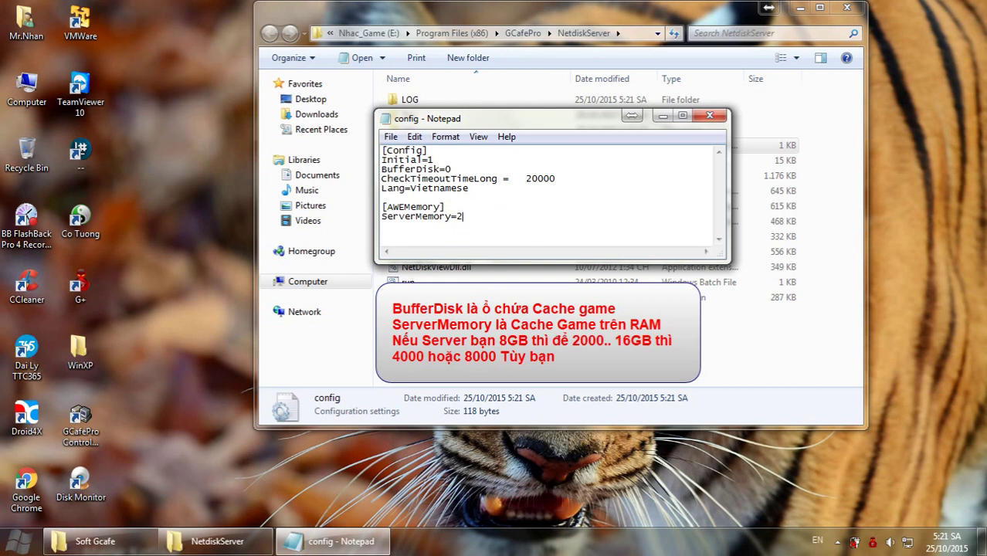
click(454, 170)
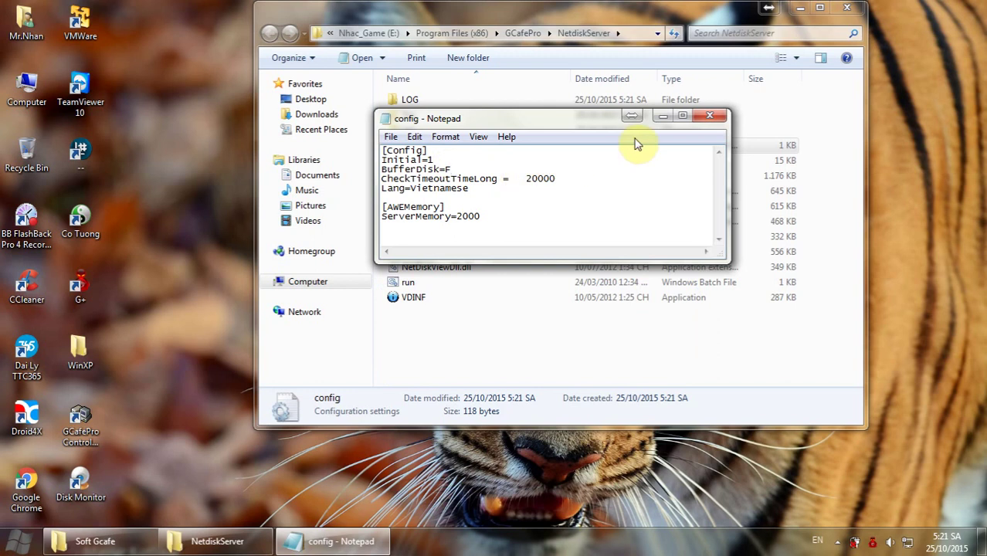
click(710, 116)
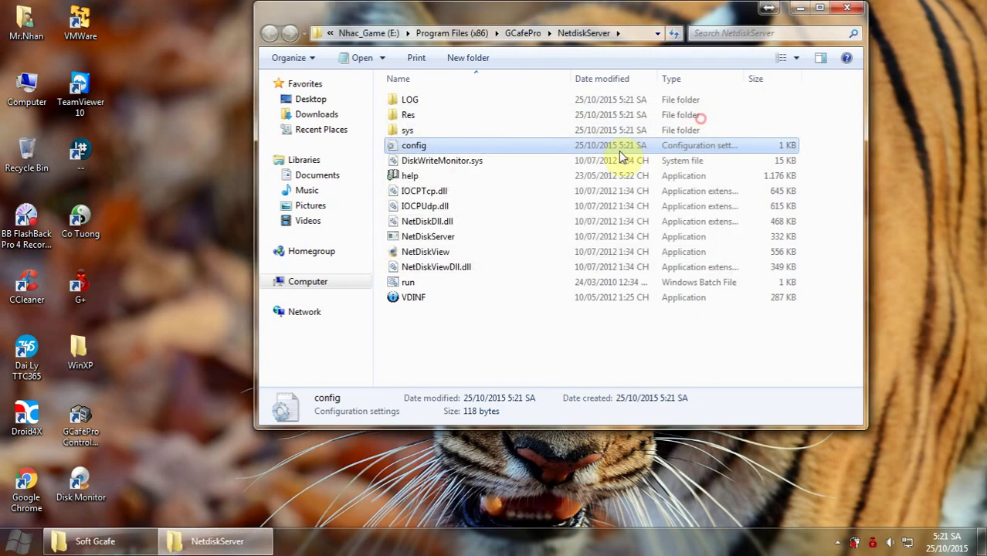
Set ServIp=192.168.1.200 in the GCafePro BSSyncNode config file and save it.
click(522, 35)
double_click(436, 100)
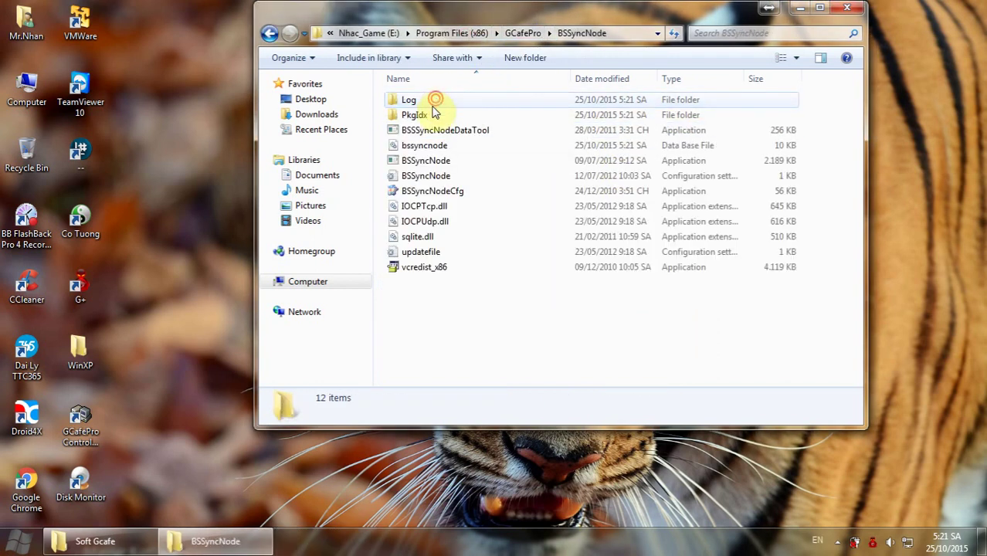
double_click(432, 175)
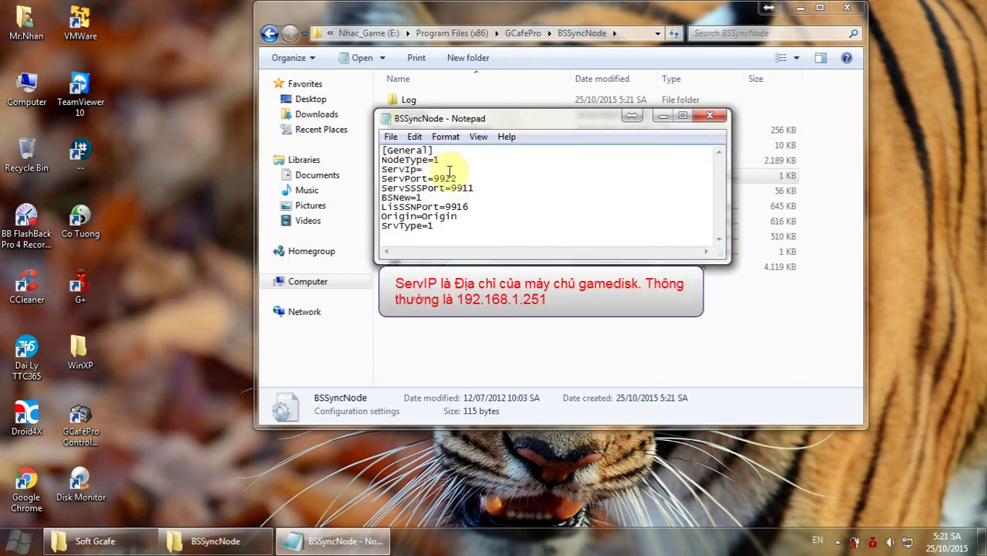
text(192.168.1.200)
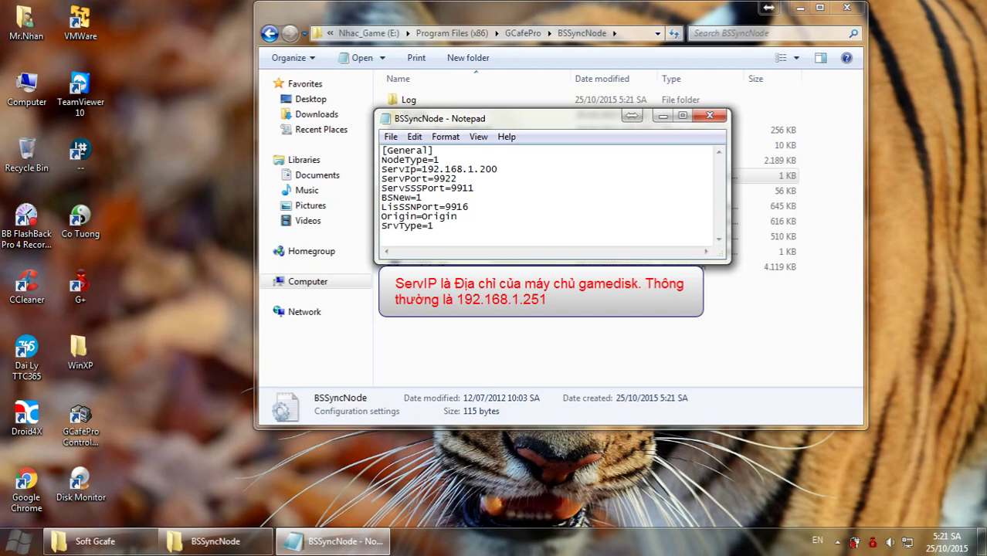
click(708, 116)
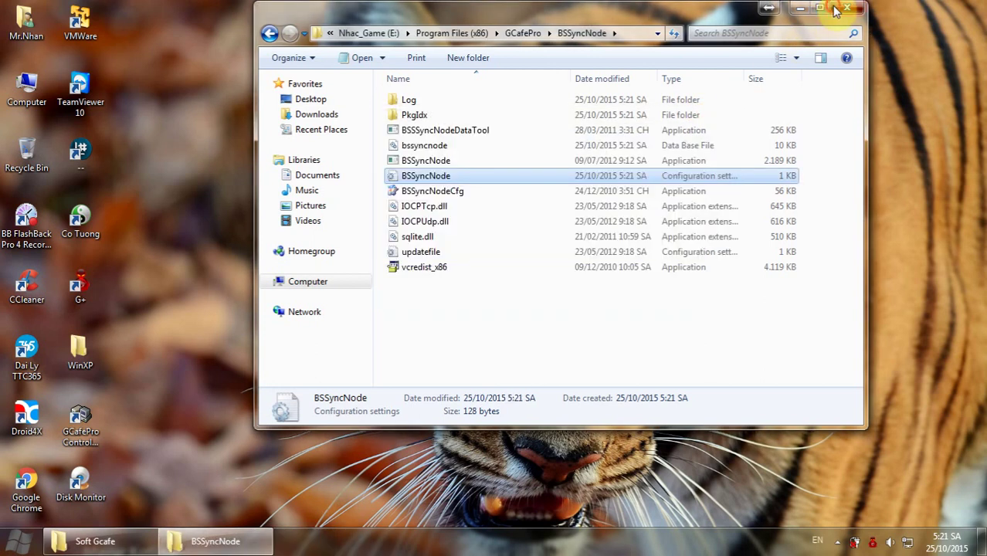
Close the folder, refresh the desktop, cancel the GCafe login, and list all Start menu programs.
click(837, 10)
right_click(369, 191)
click(432, 232)
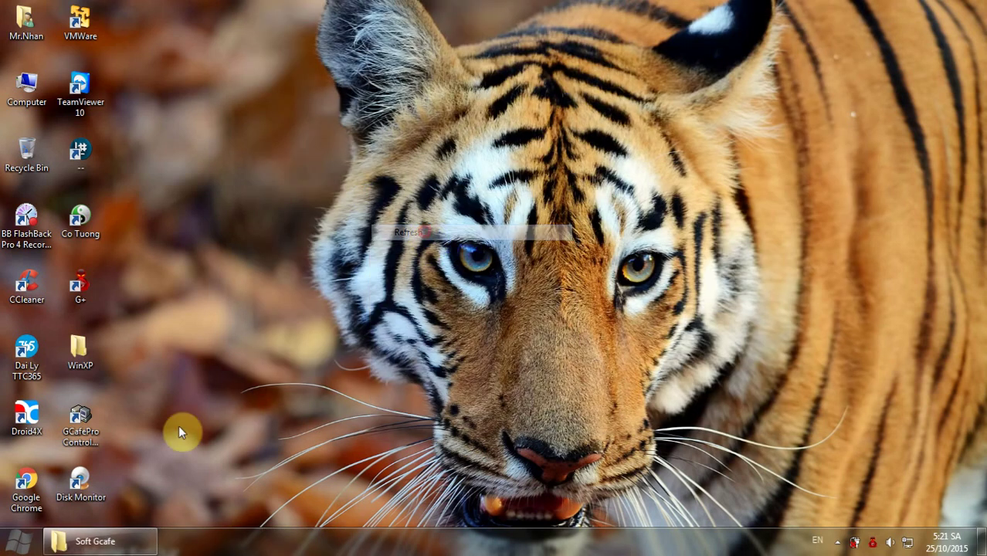
double_click(92, 430)
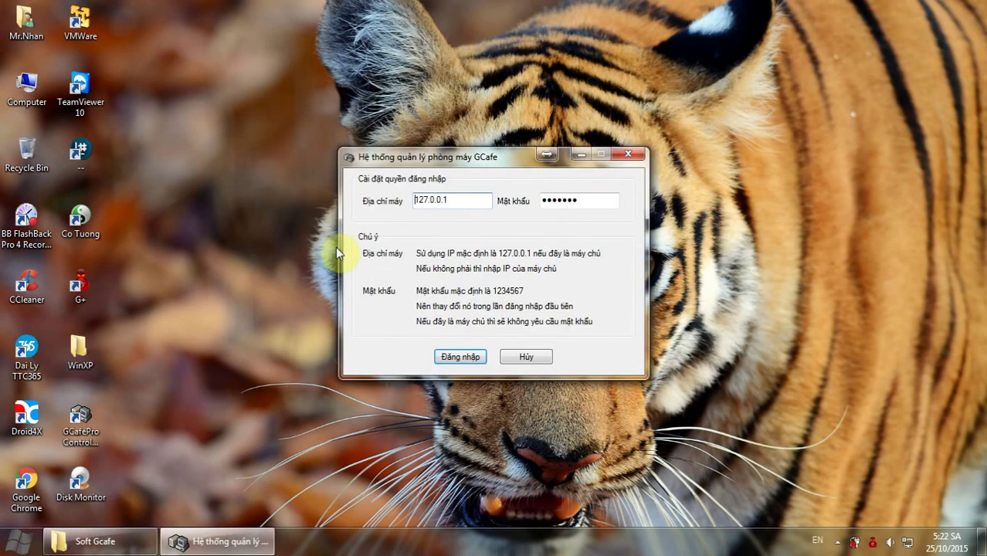
click(524, 358)
click(19, 542)
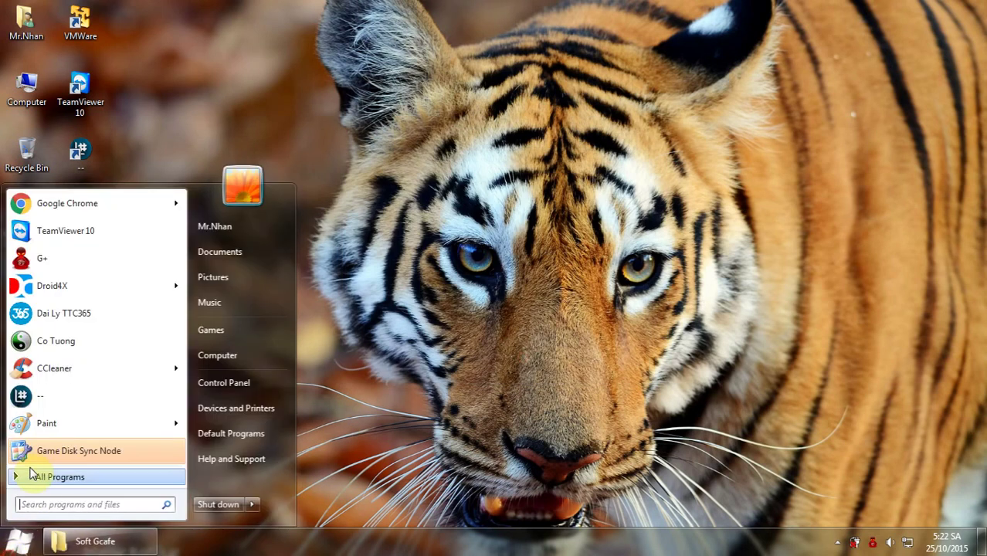
click(60, 484)
Restart the ServerManager service from the GCafePro Server Management Start menu group.
scroll(73, 333, down, 1)
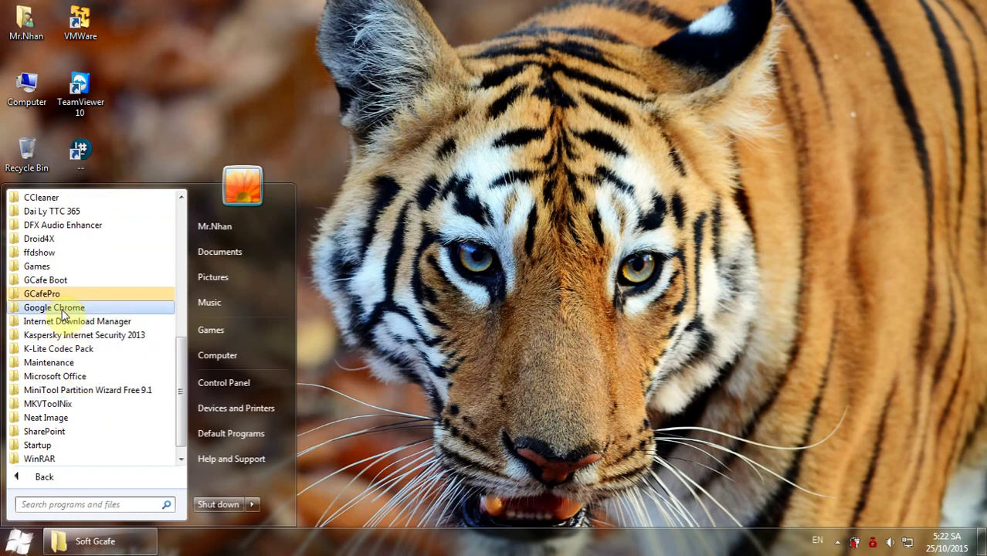
click(62, 294)
click(86, 349)
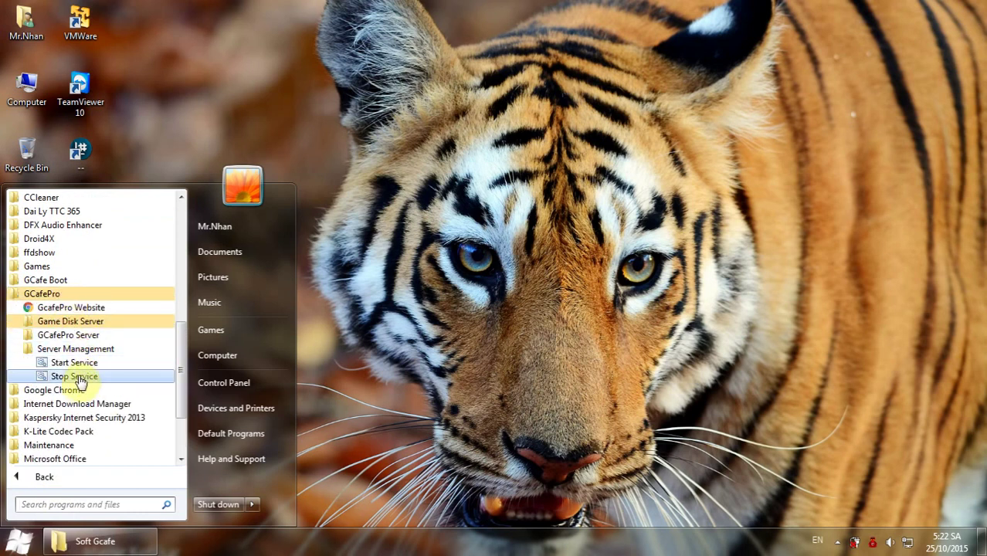
click(77, 375)
click(21, 544)
click(54, 484)
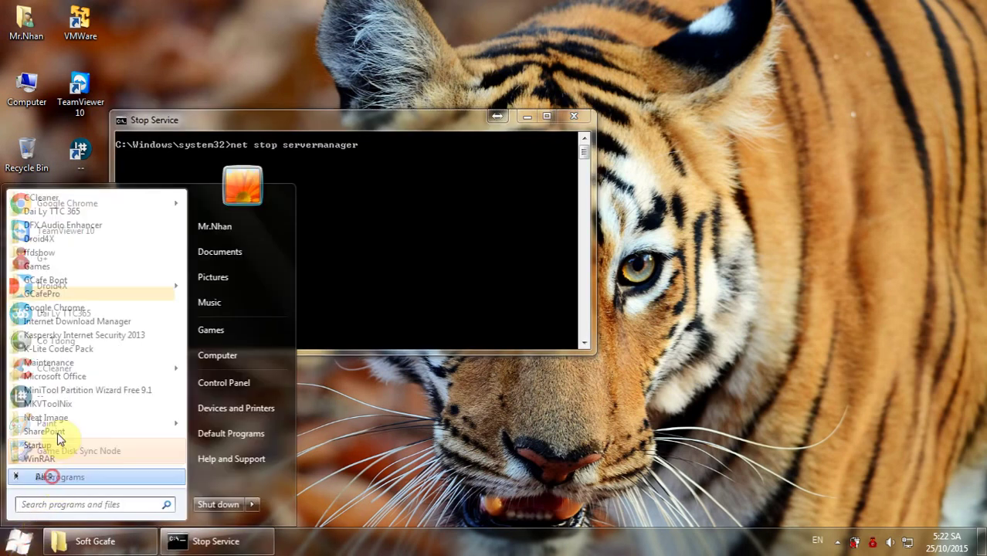
scroll(77, 370, down, 1)
click(66, 300)
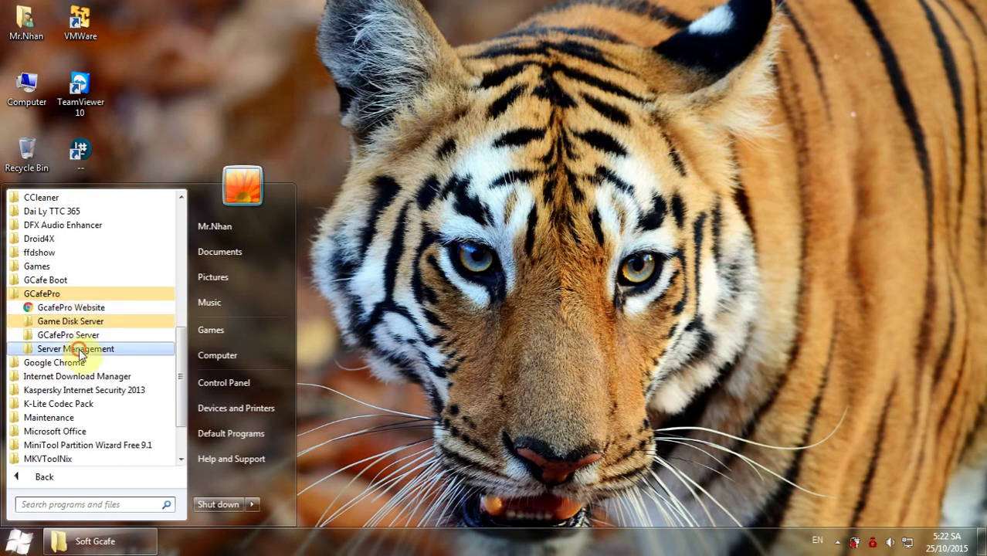
click(78, 348)
click(78, 364)
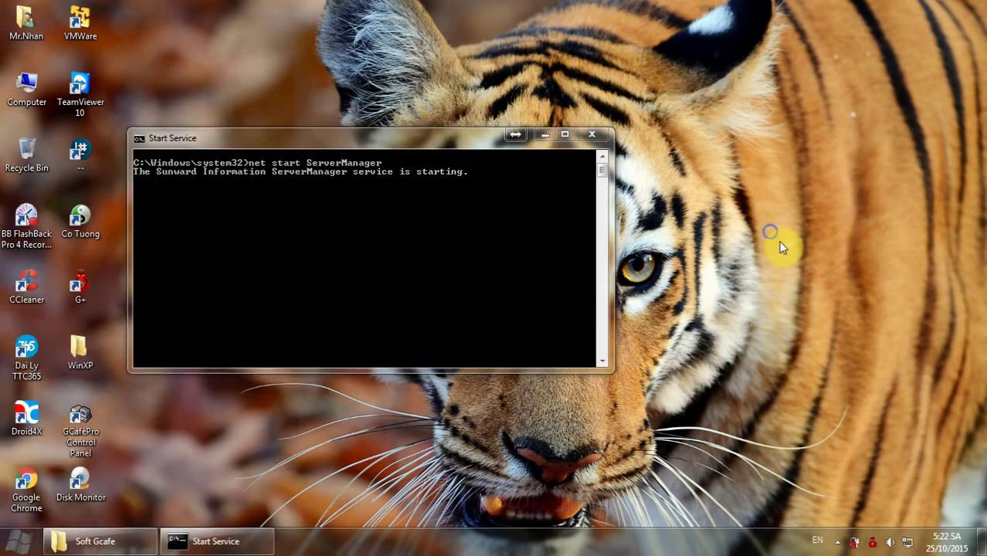
Log in to the GCafePro Control Panel on 127.0.0.1 and bring up the Game Disk settings.
right_click(772, 233)
click(809, 275)
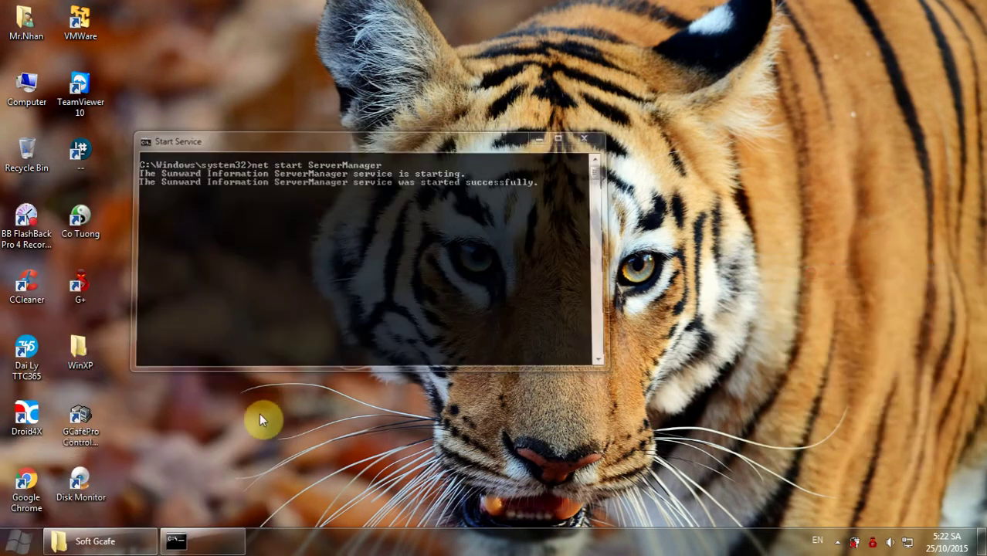
click(86, 438)
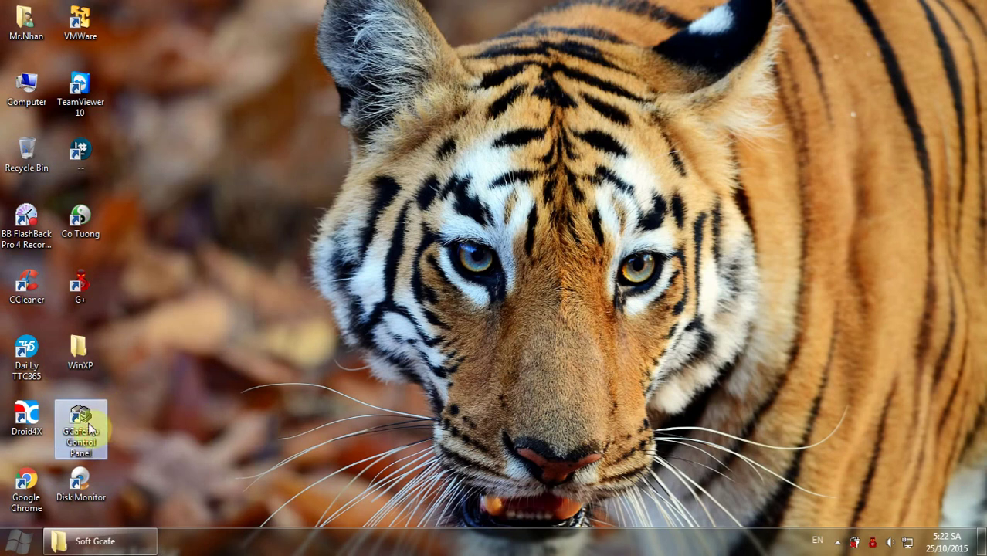
double_click(89, 428)
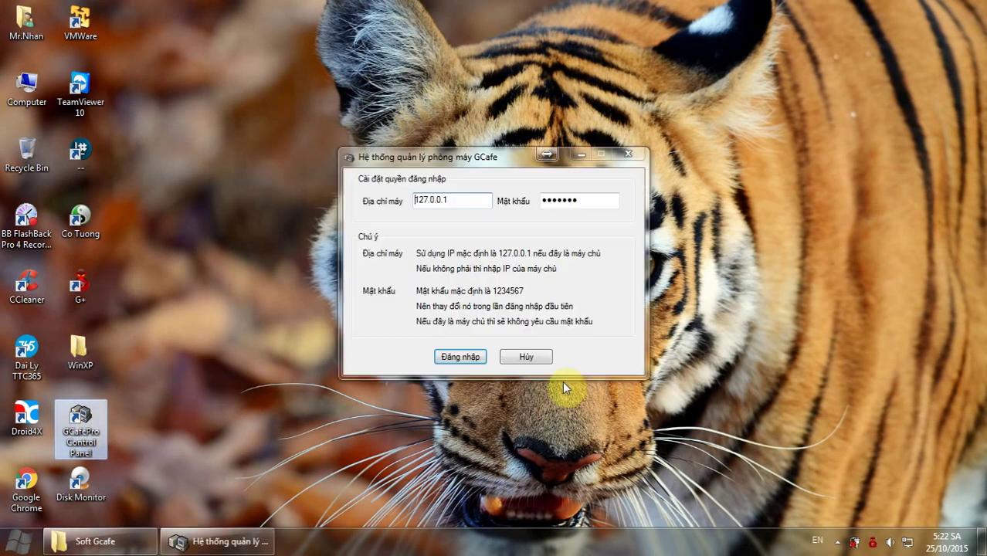
click(456, 356)
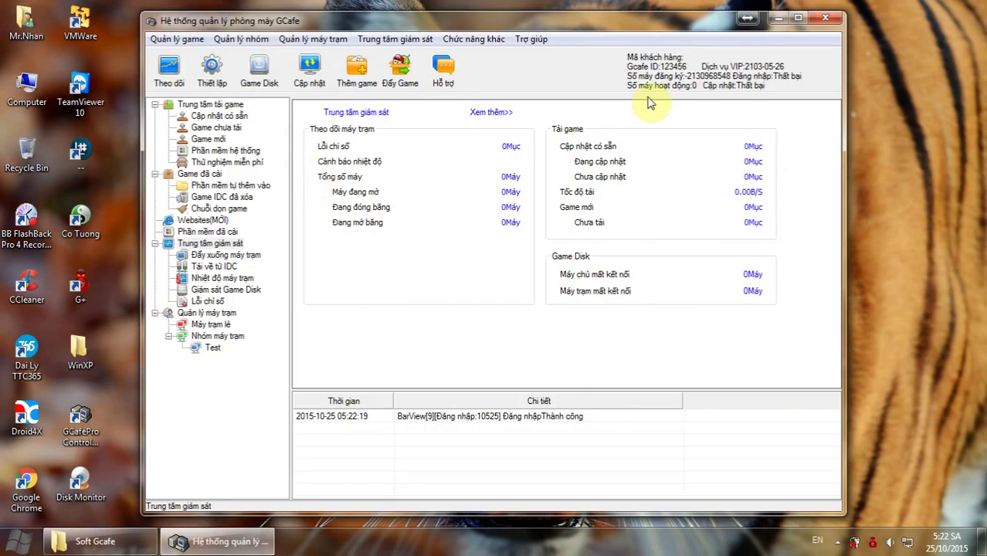
click(259, 73)
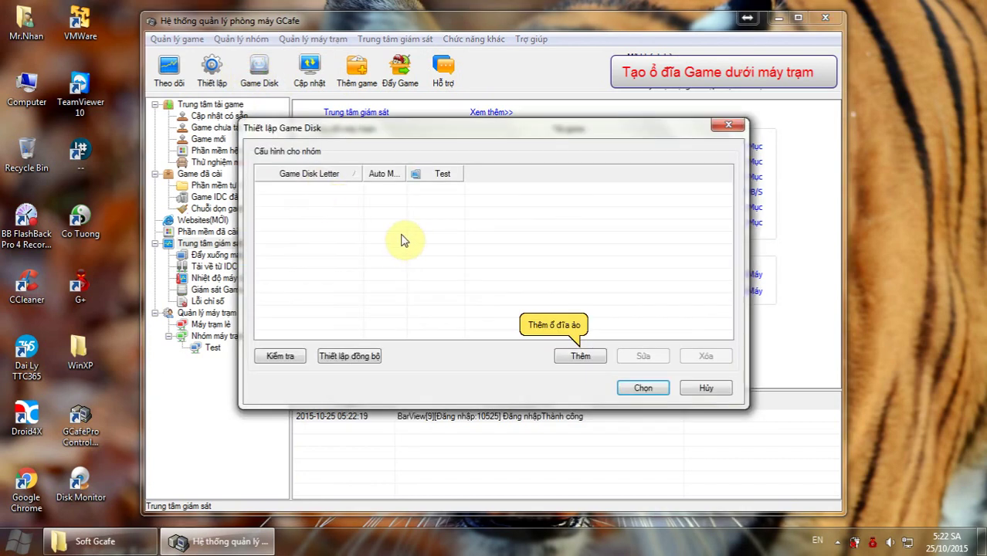
Add a virtual game disk on server 192.168.1.200, drive E mapped to E, with cache settings.
click(580, 356)
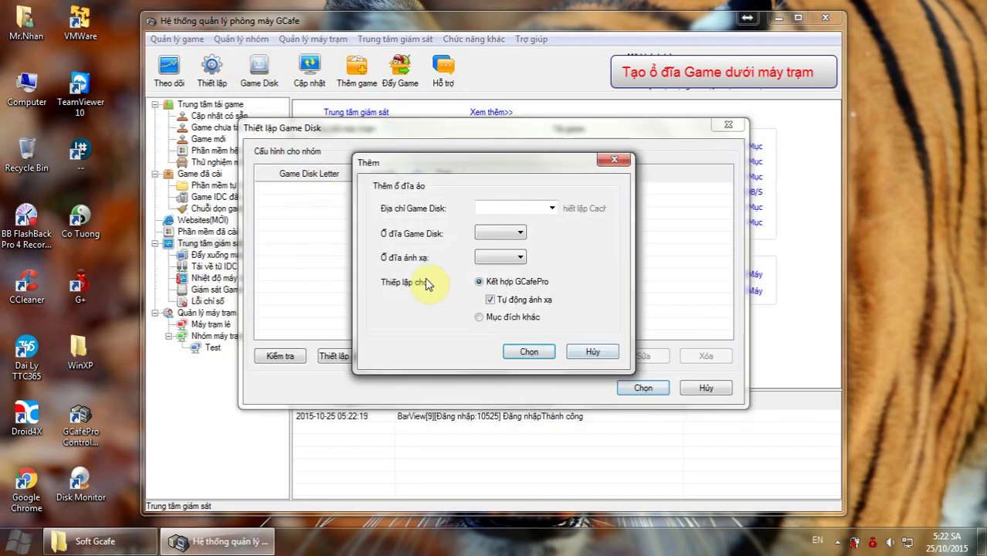
click(551, 208)
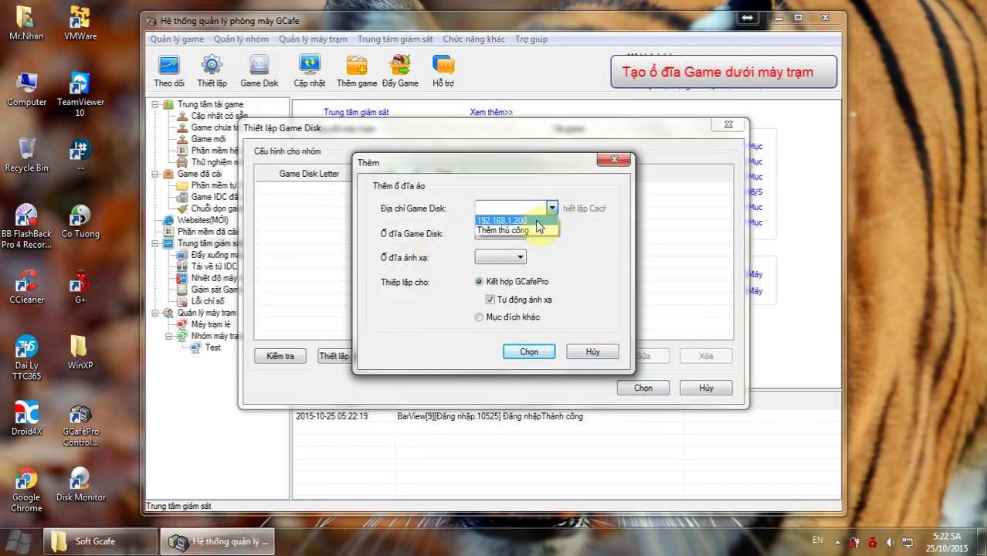
click(533, 217)
click(521, 232)
click(487, 255)
click(503, 258)
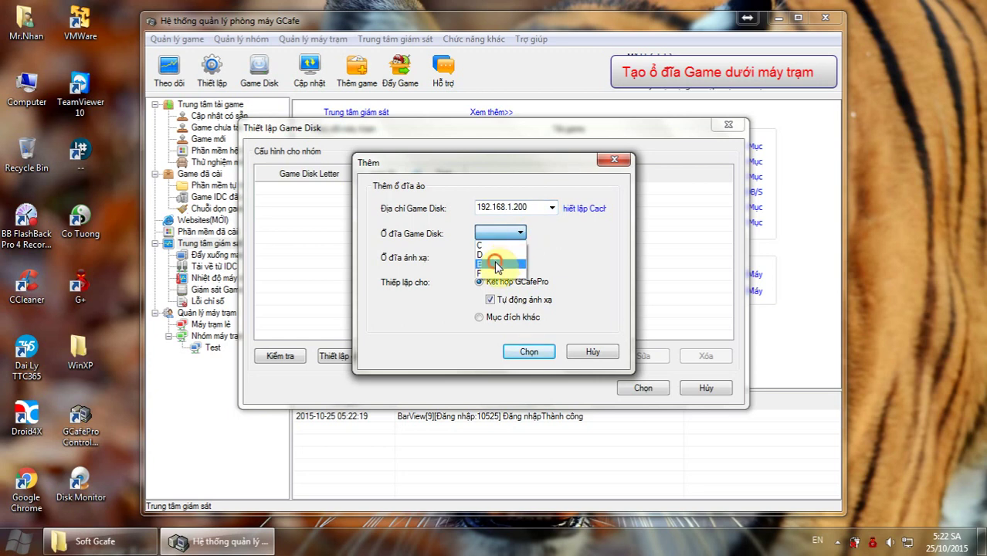
click(517, 261)
click(518, 261)
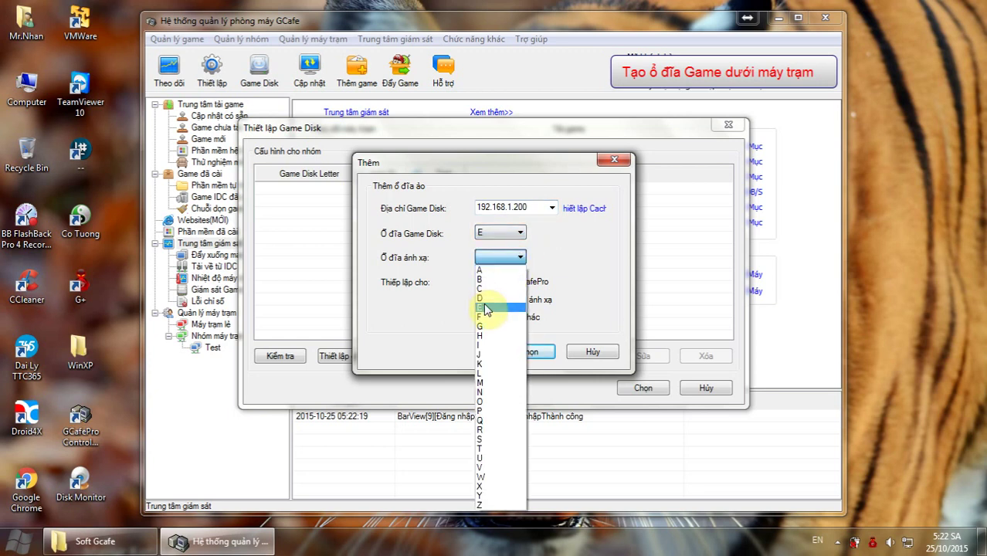
click(486, 302)
click(580, 210)
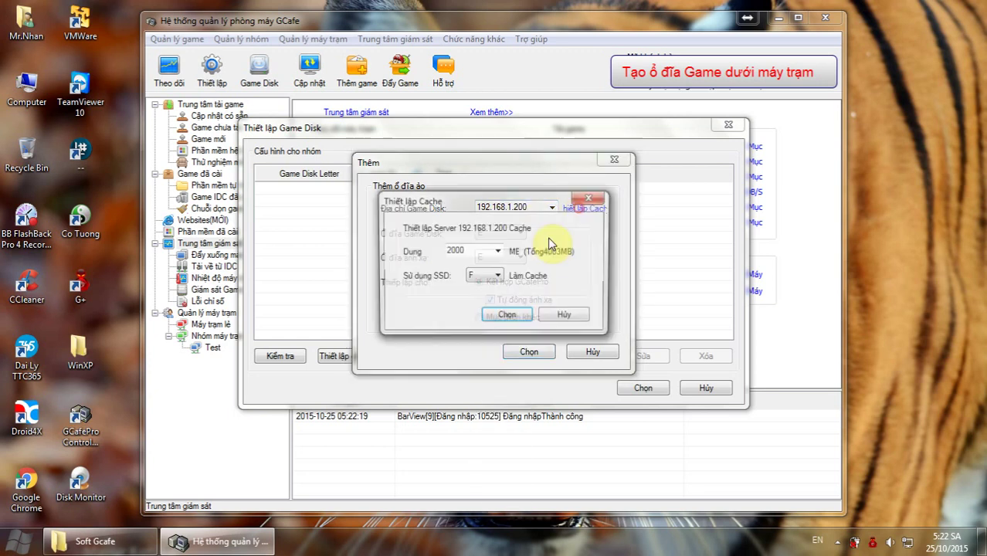
click(486, 315)
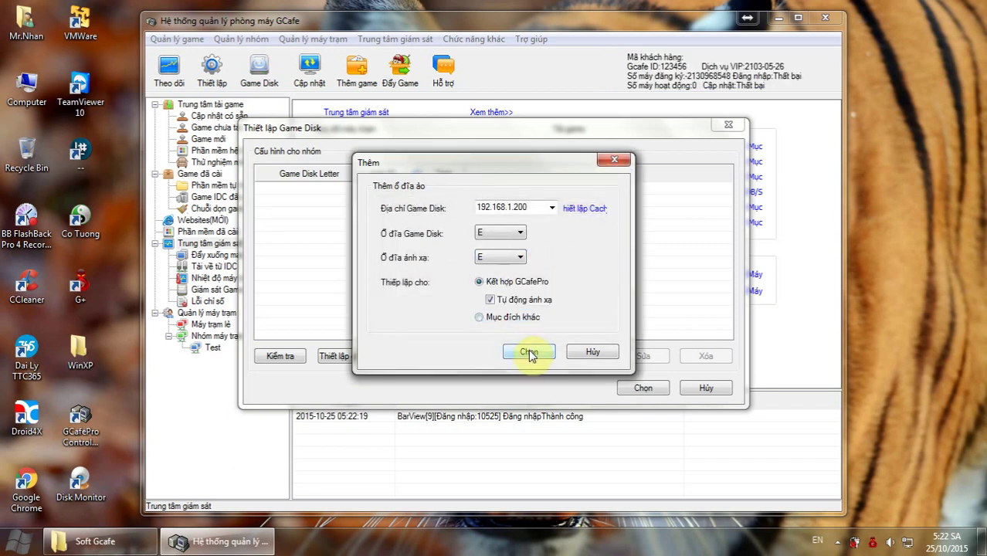
Confirm the game disk, run its connection test, assign it to the Test group, and save.
click(529, 352)
click(485, 300)
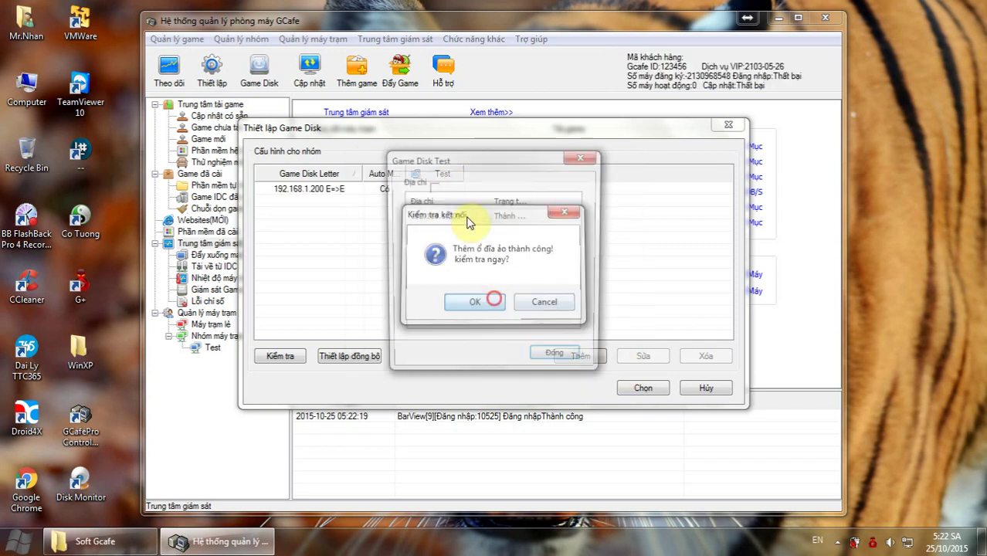
click(558, 359)
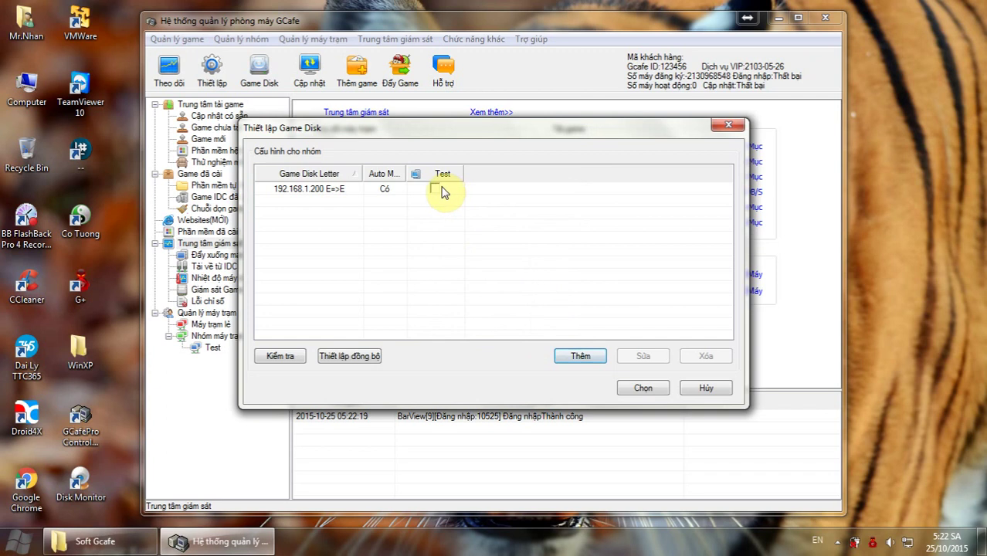
click(435, 189)
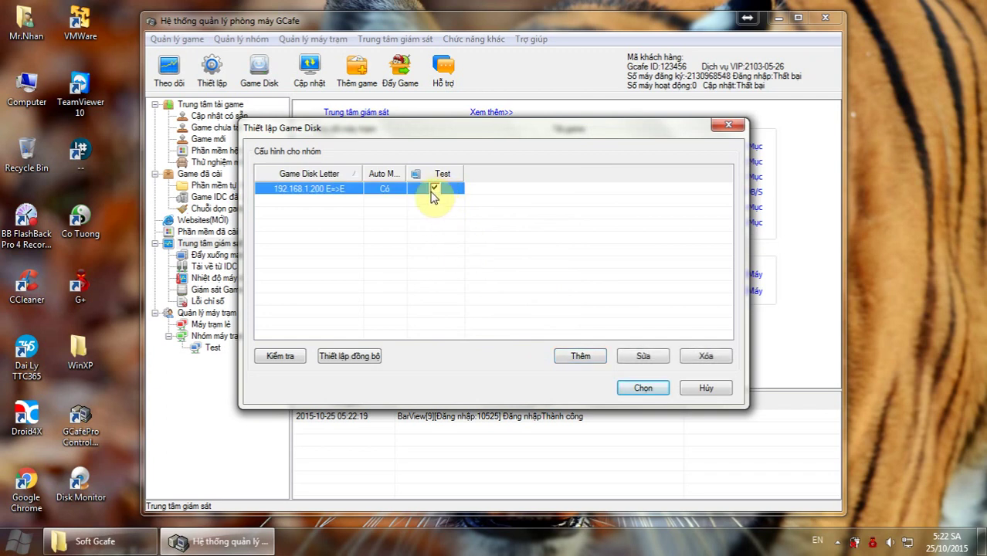
click(638, 388)
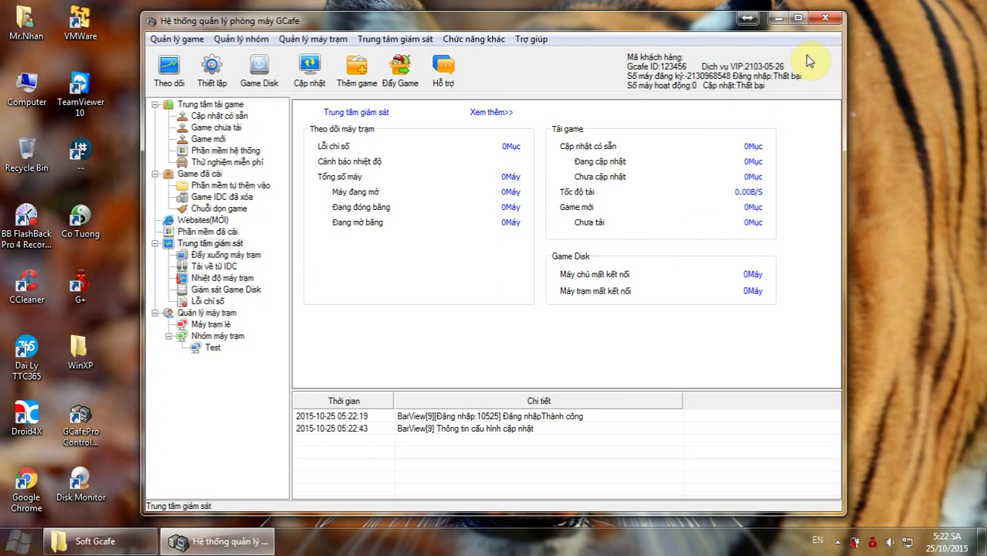
Exit the GCafePro Control Panel and return to the Soft Gcafe folder.
click(826, 17)
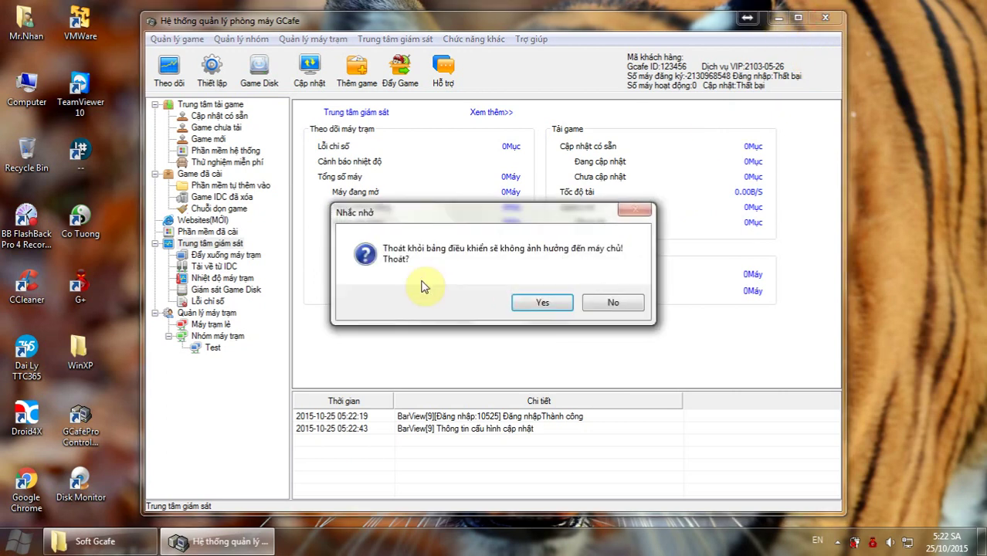
click(543, 301)
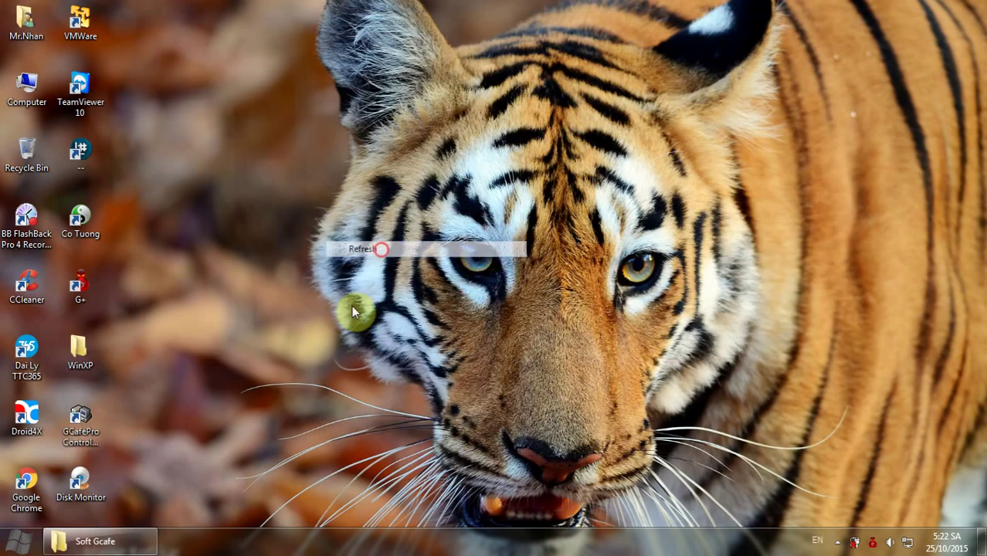
click(95, 541)
Run the DiskLessServer2.2.0.0 installer from the Soft Gcafe folder and minimize the folder window.
click(513, 137)
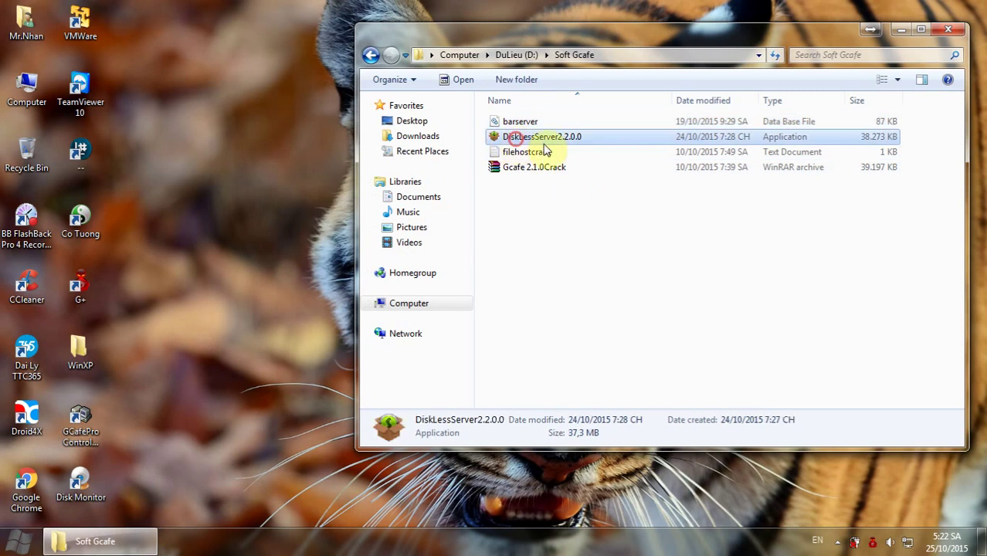
click(900, 29)
click(141, 533)
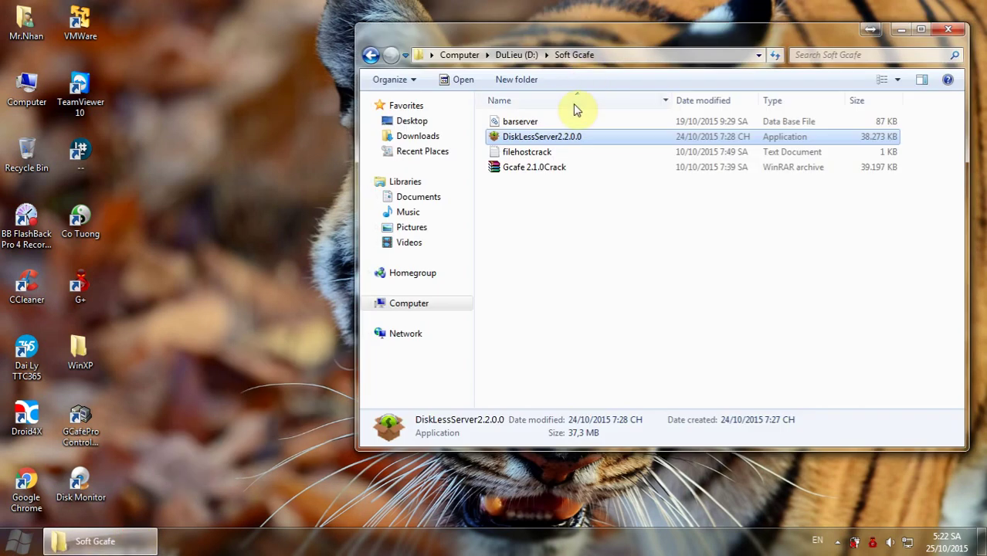
double_click(544, 139)
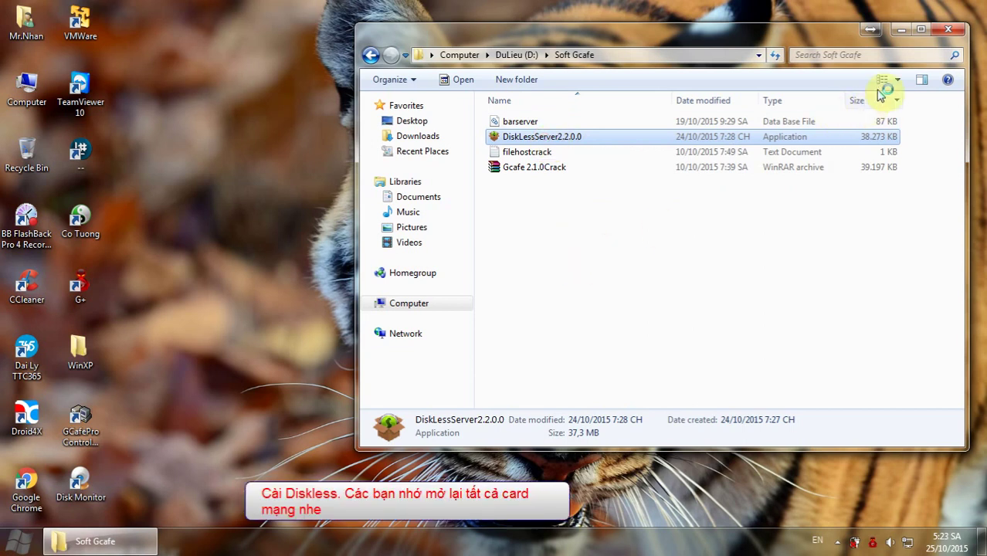
click(900, 29)
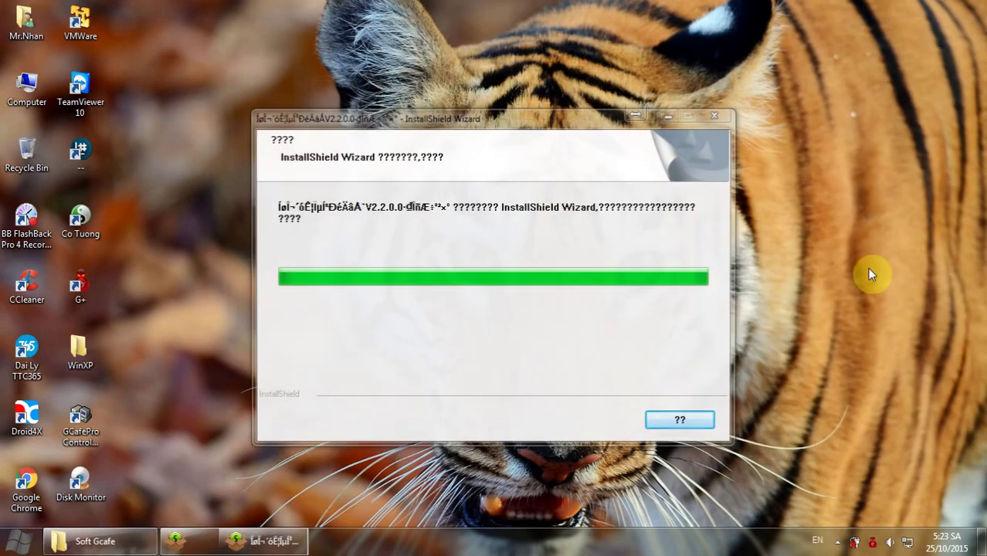
Accept the license, change the install path drive from D: to E:, and start installing.
click(568, 395)
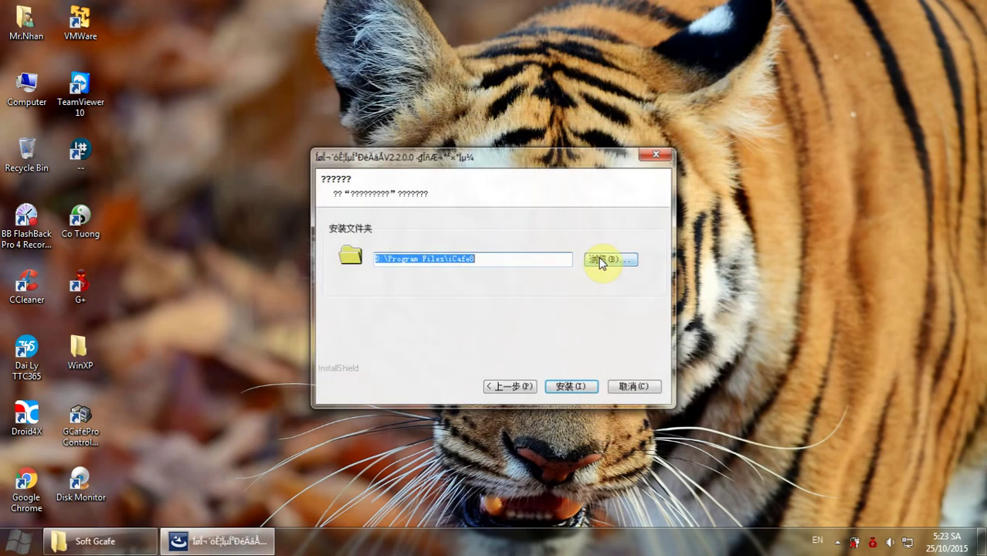
click(379, 261)
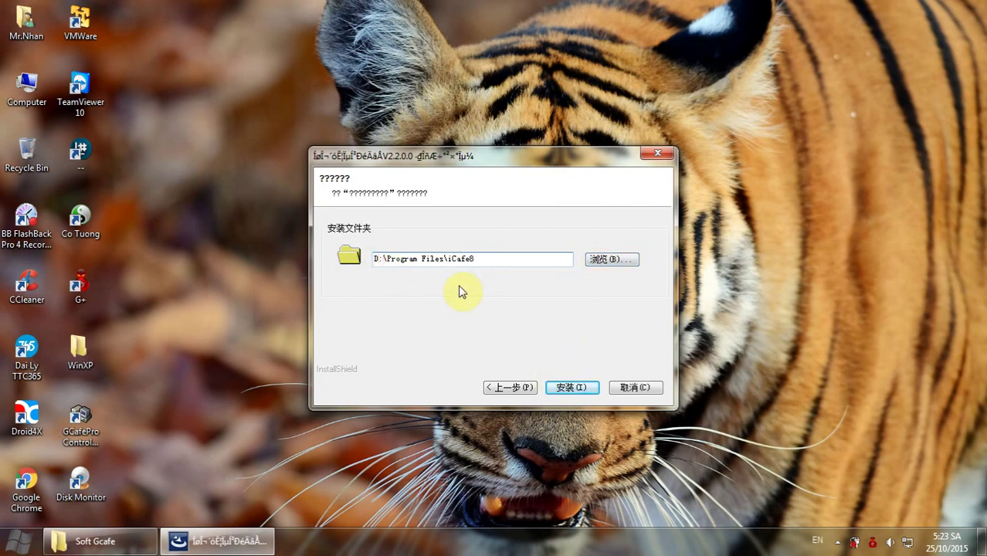
key(BackSpace)
text(E)
click(569, 387)
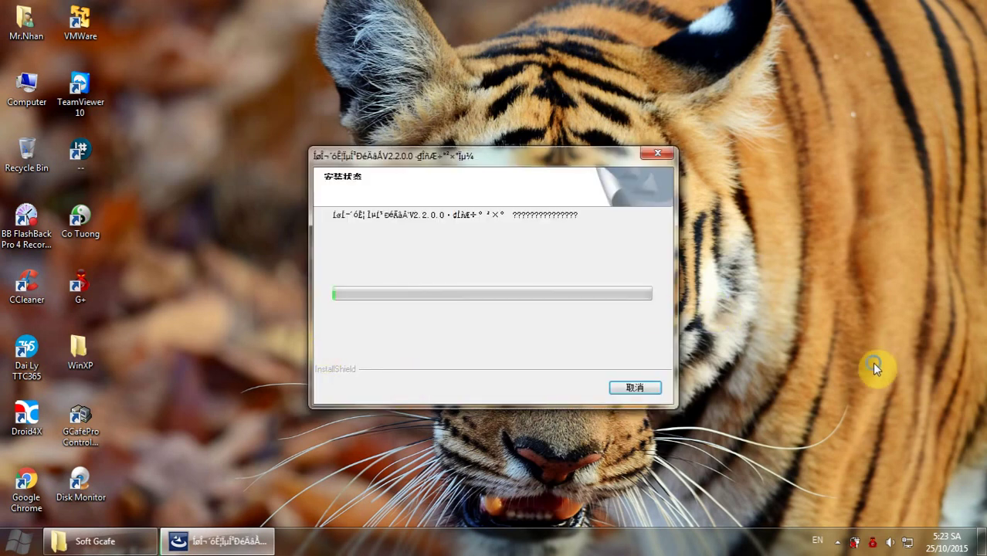
Refresh the desktop repeatedly while files copy into E:\Program Files\iCafe8.
right_click(873, 366)
click(843, 182)
right_click(818, 262)
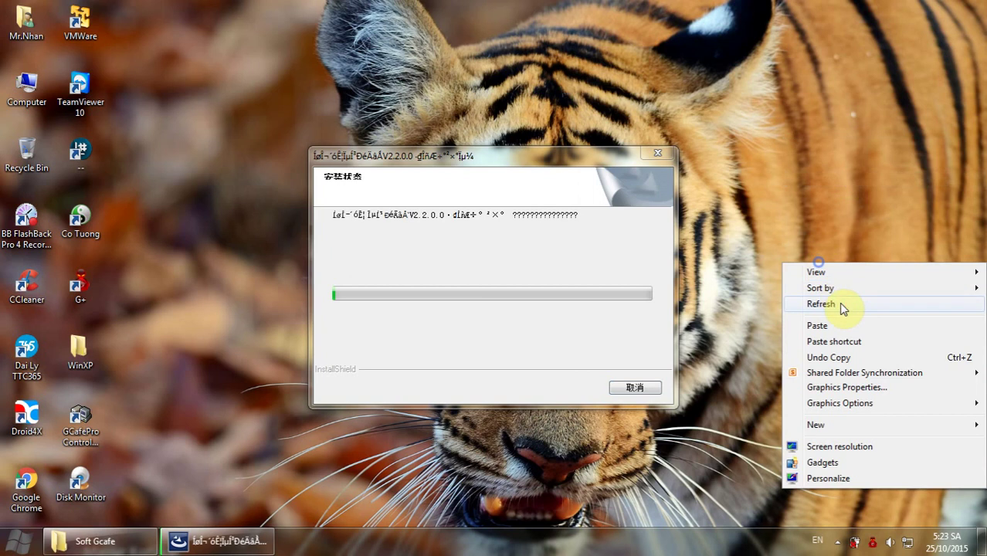
click(841, 305)
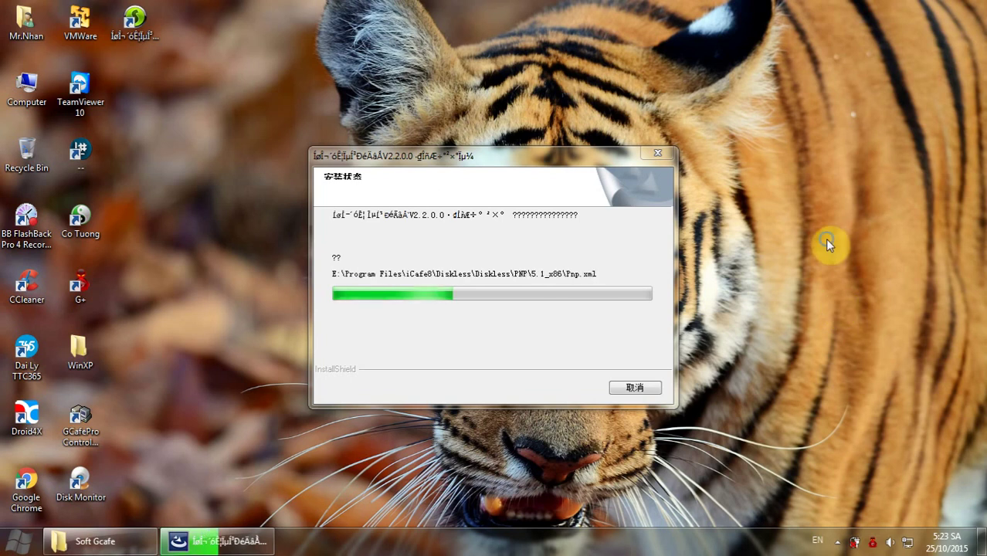
right_click(825, 238)
click(835, 279)
right_click(821, 211)
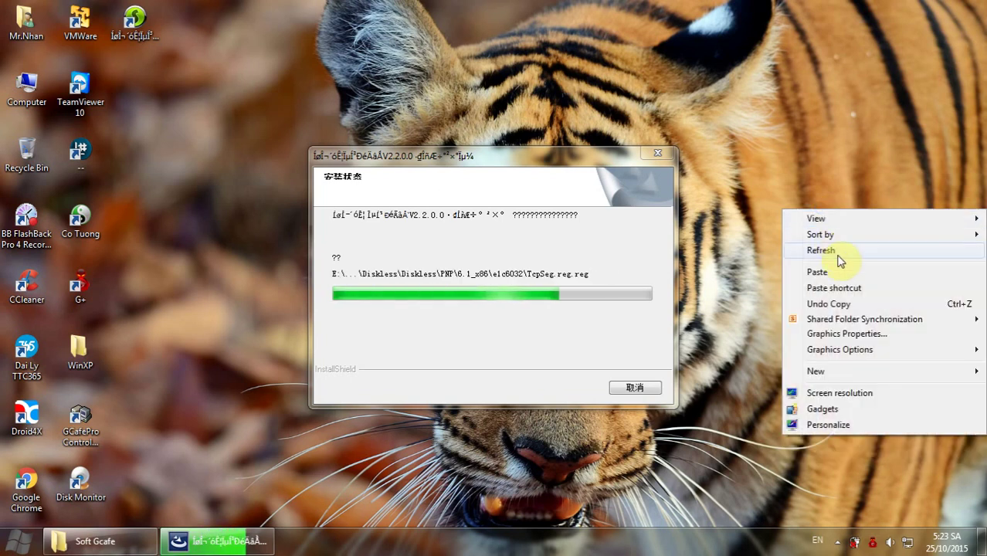
click(837, 253)
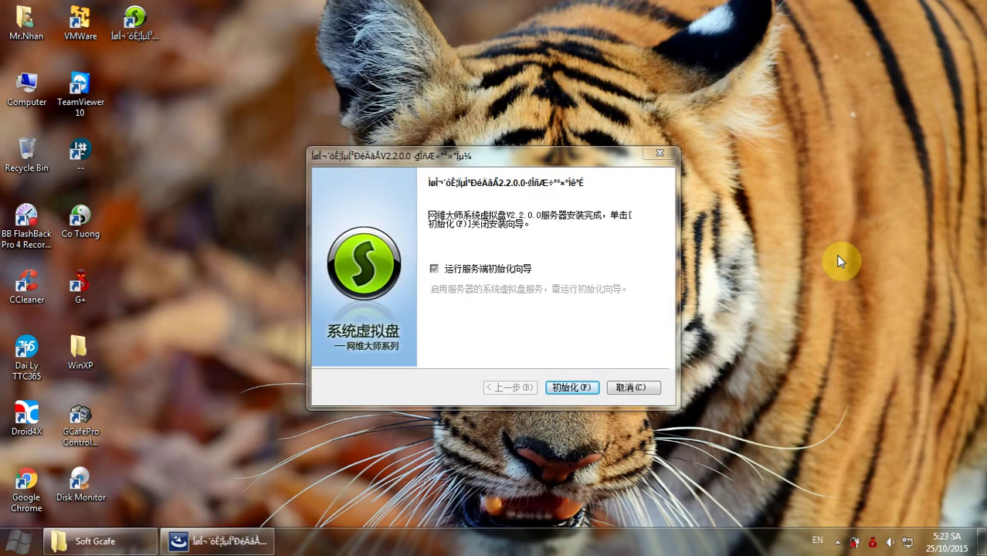
Launch the server initialization wizard from the installer's finish page and refresh the desktop.
click(417, 268)
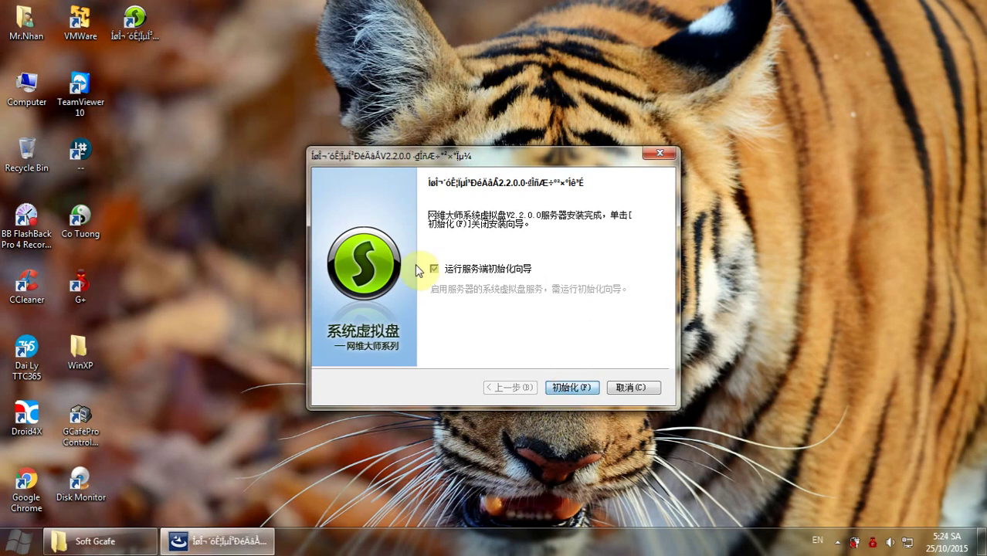
click(213, 312)
right_click(210, 85)
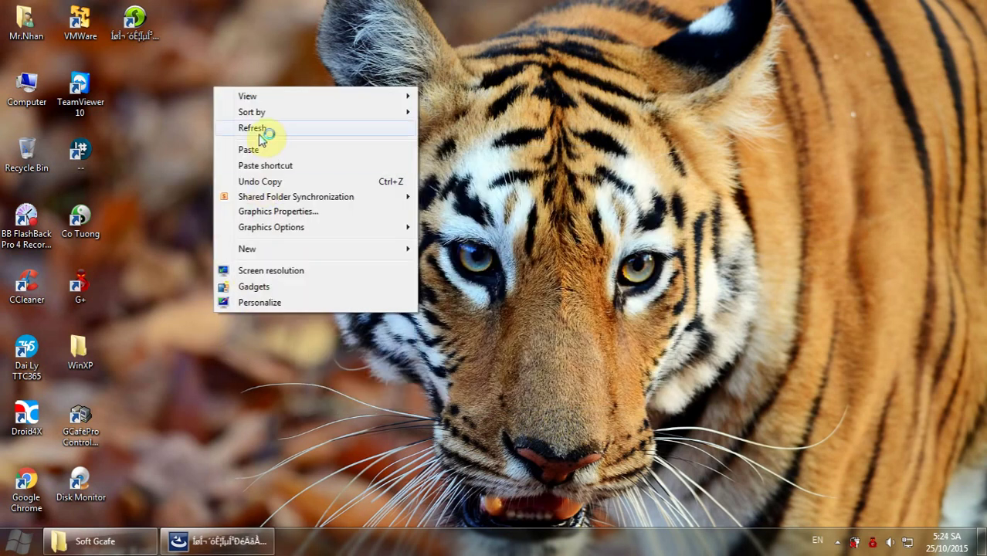
click(258, 126)
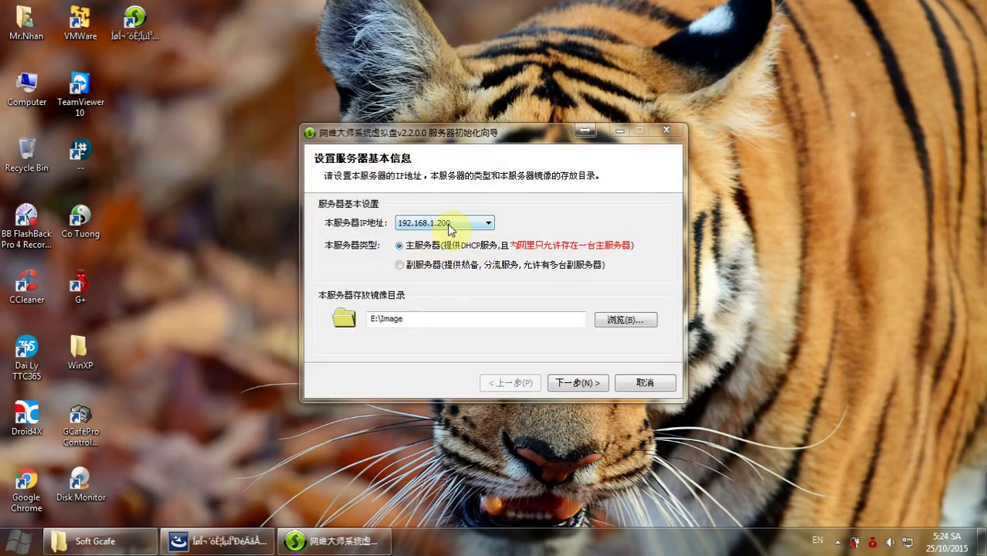
Keep the IP and image folder, use F: for writeback, set the super-admin password, finish without console.
click(580, 387)
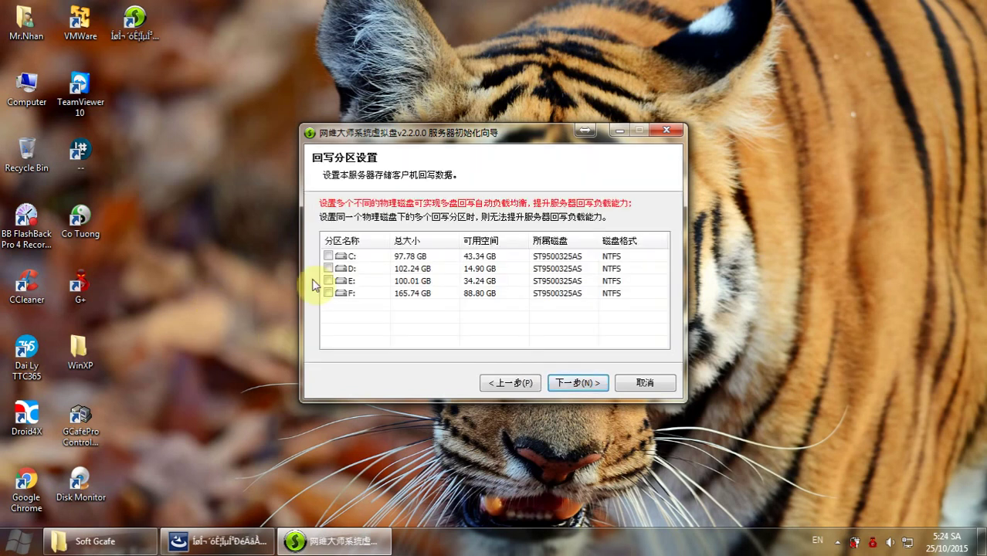
click(328, 294)
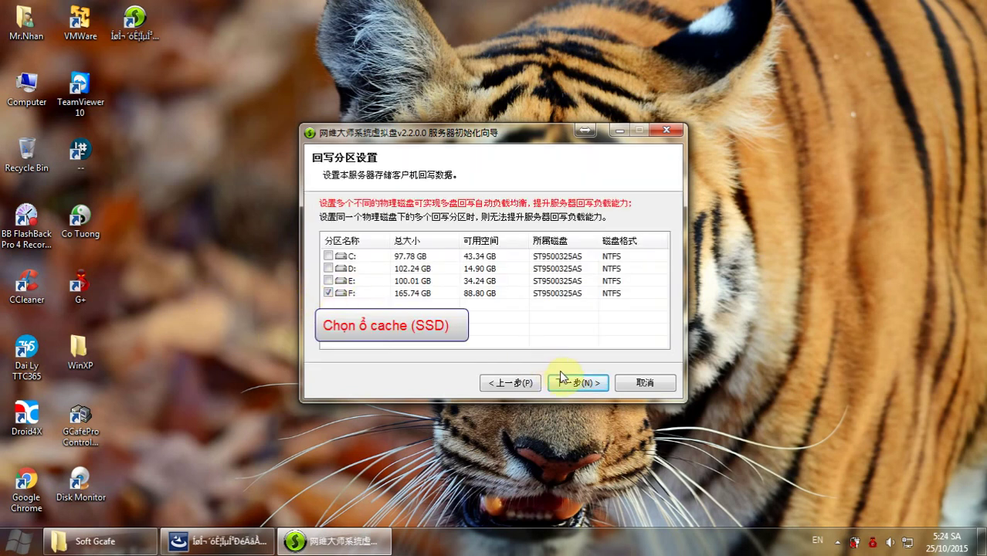
click(561, 379)
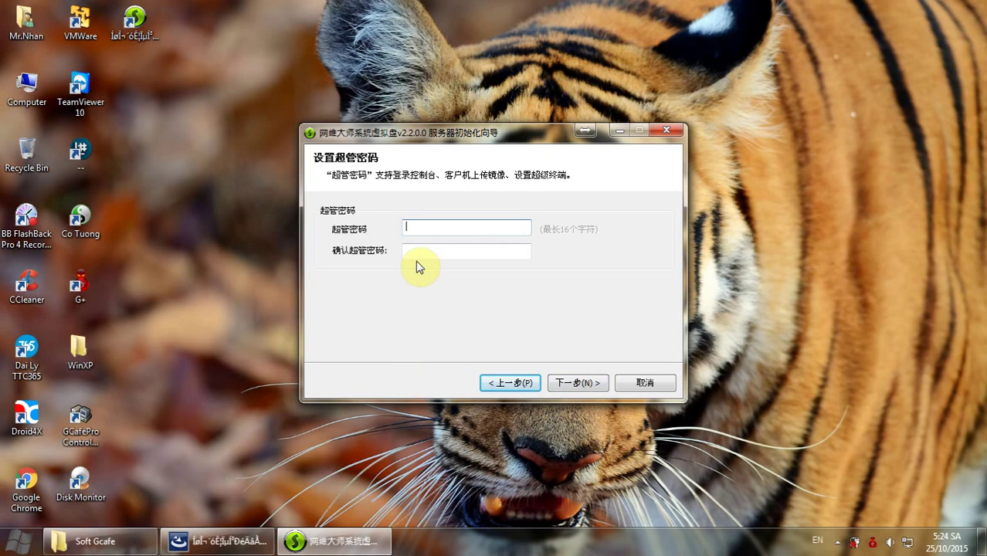
text(1)
click(573, 379)
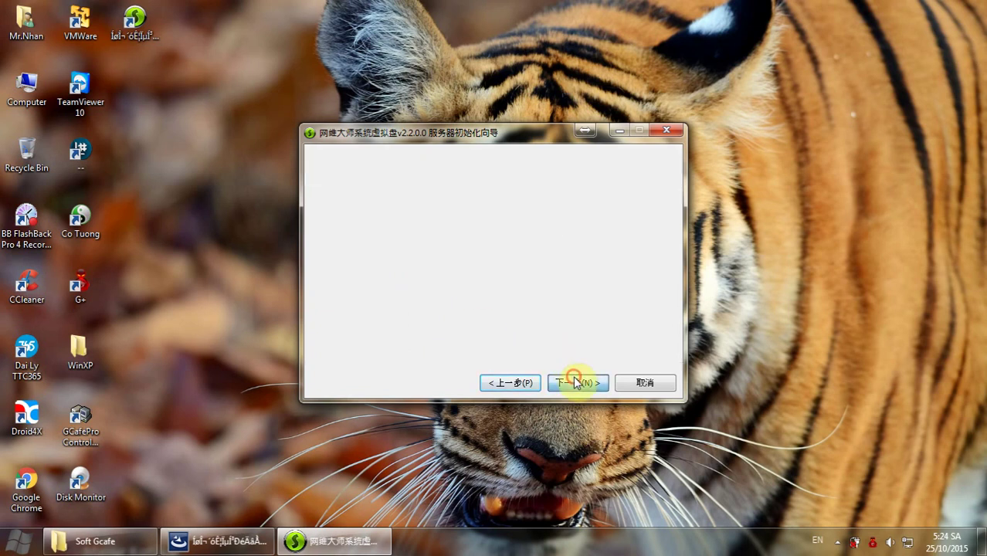
click(456, 246)
click(569, 382)
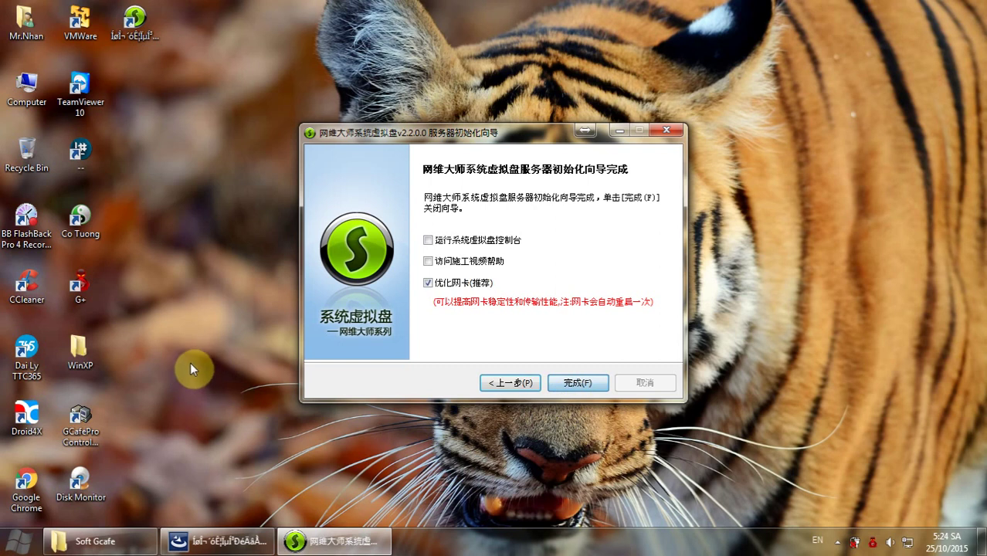
Refresh the desktop twice and start the Diskless console from its desktop shortcut.
right_click(176, 306)
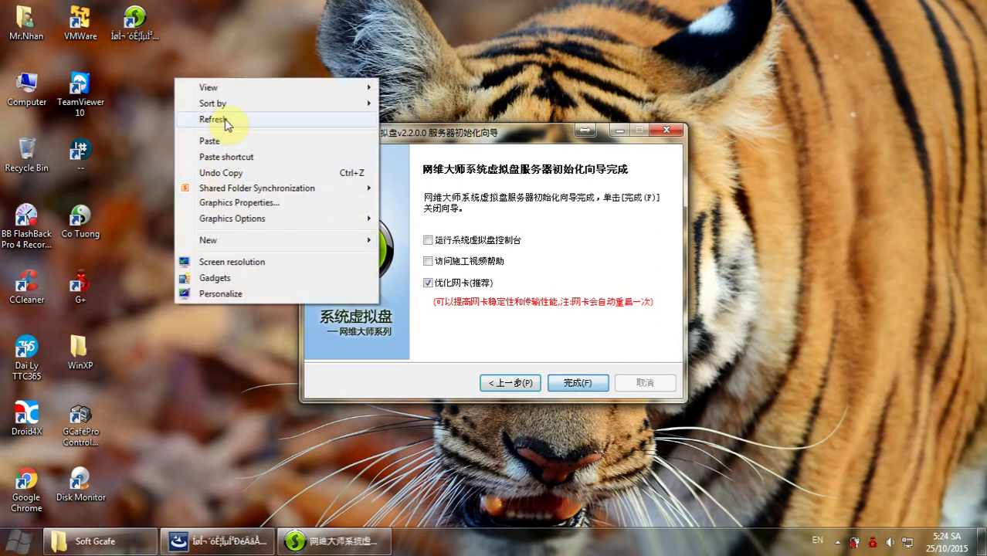
click(226, 122)
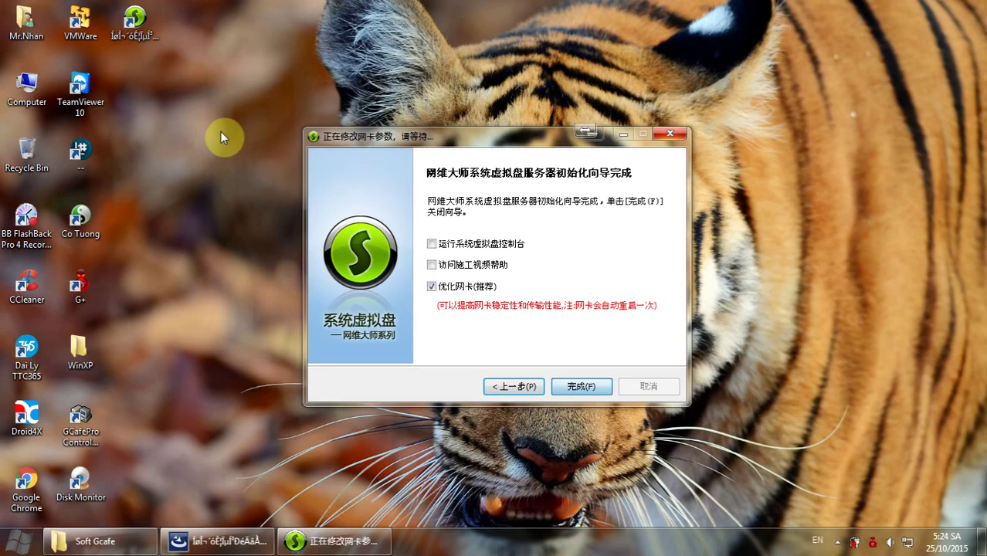
right_click(203, 282)
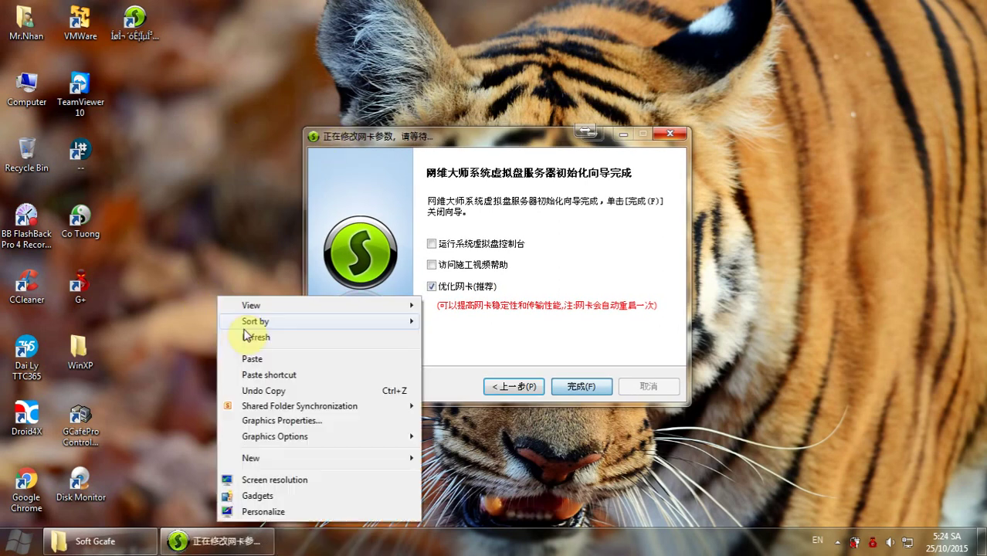
click(246, 337)
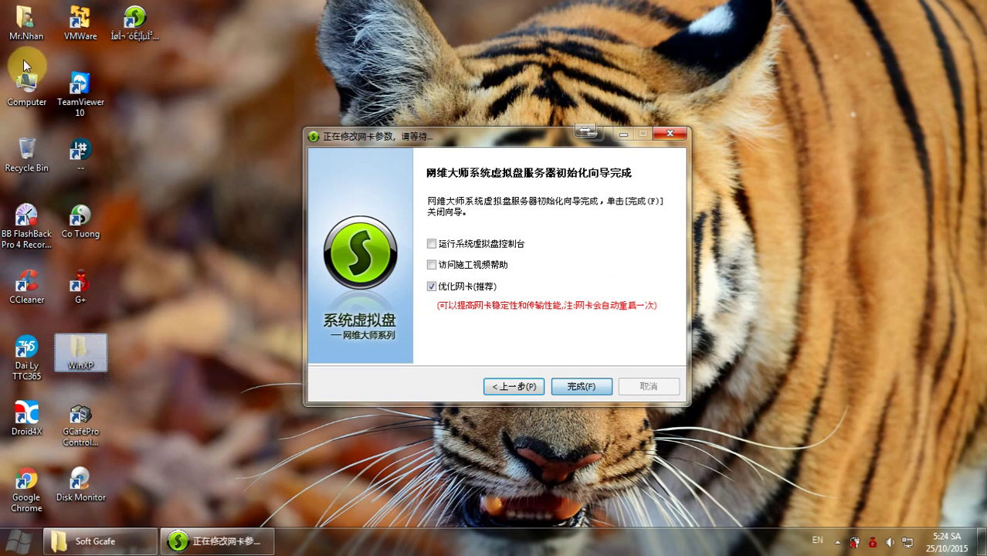
double_click(136, 22)
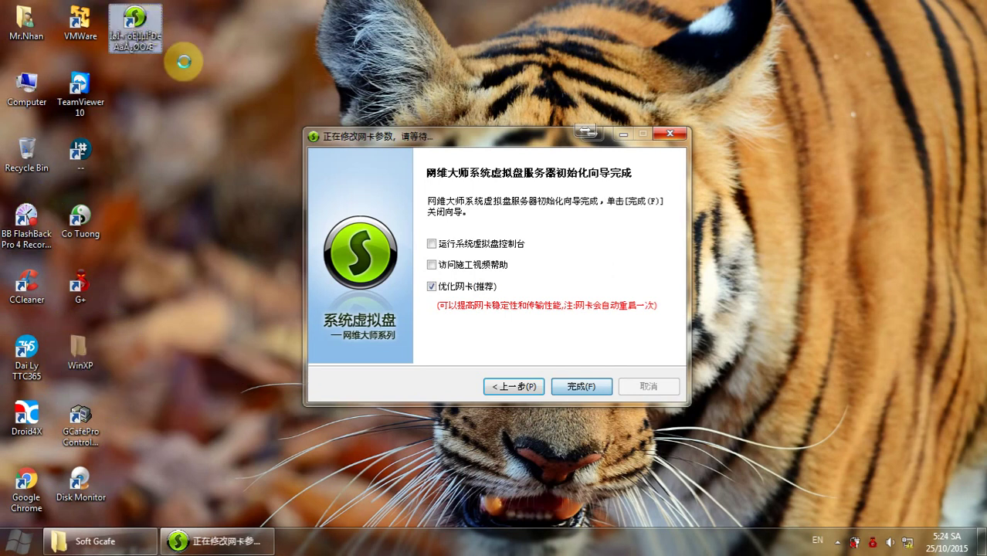
Open the Diskless shortcut's file location and go up to E:\Program Files.
right_click(147, 19)
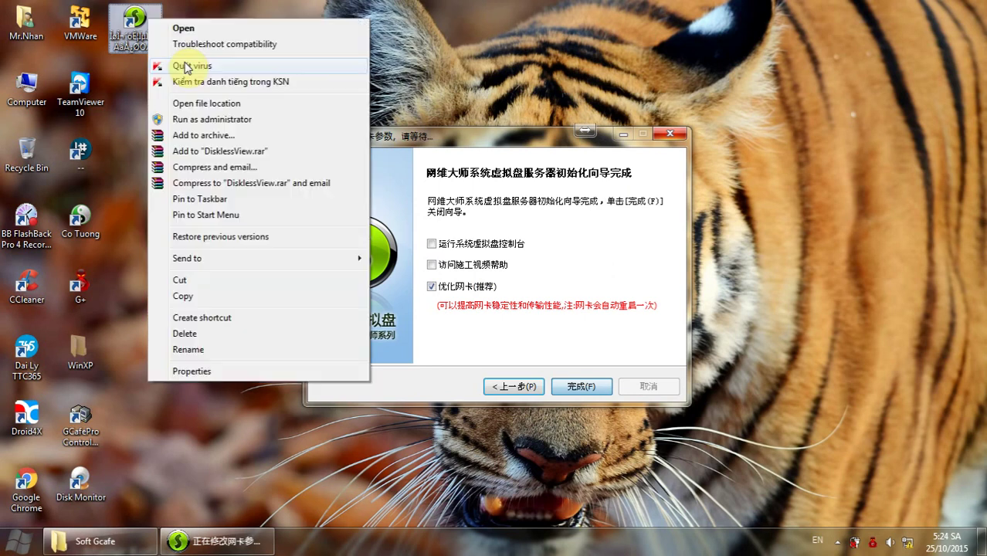
click(236, 102)
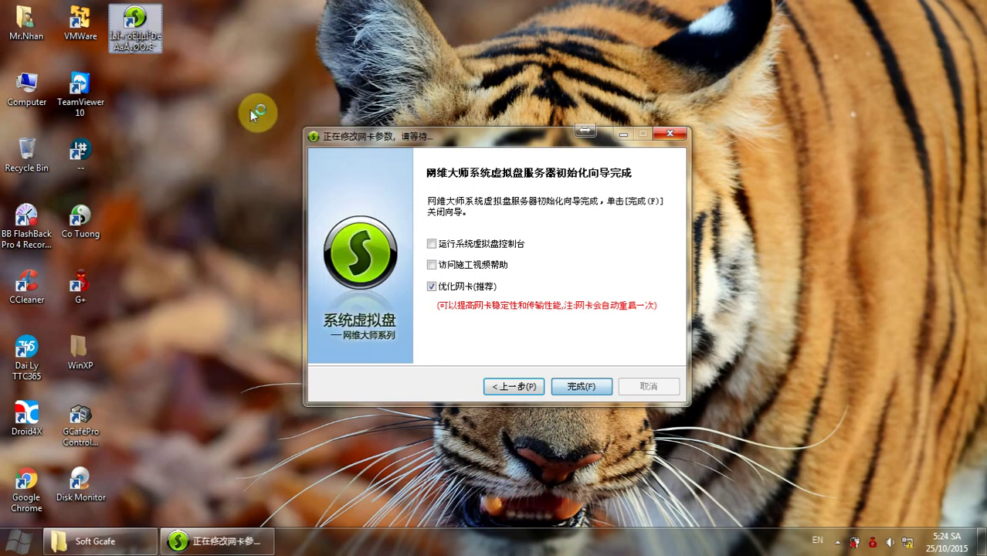
drag(430, 133, 247, 284)
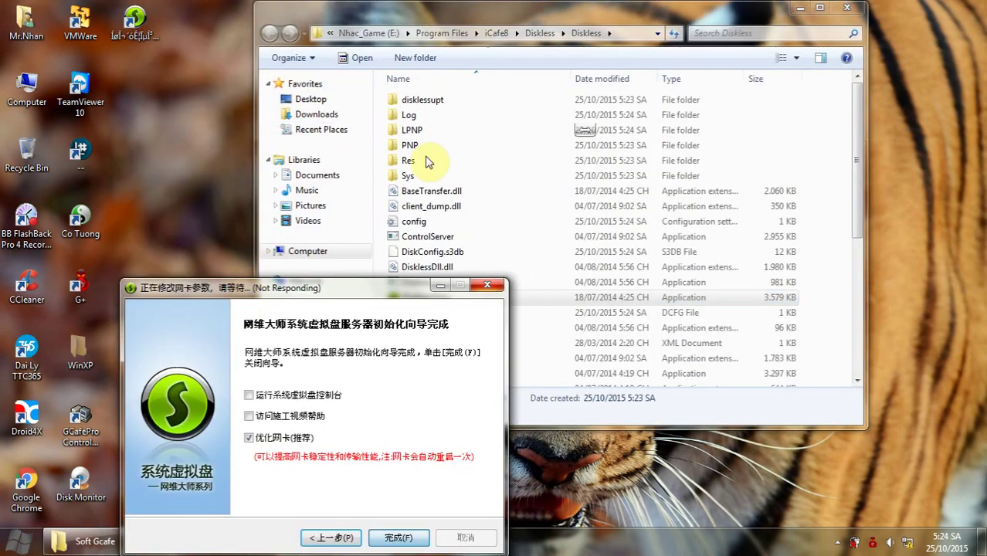
drag(513, 40, 686, 41)
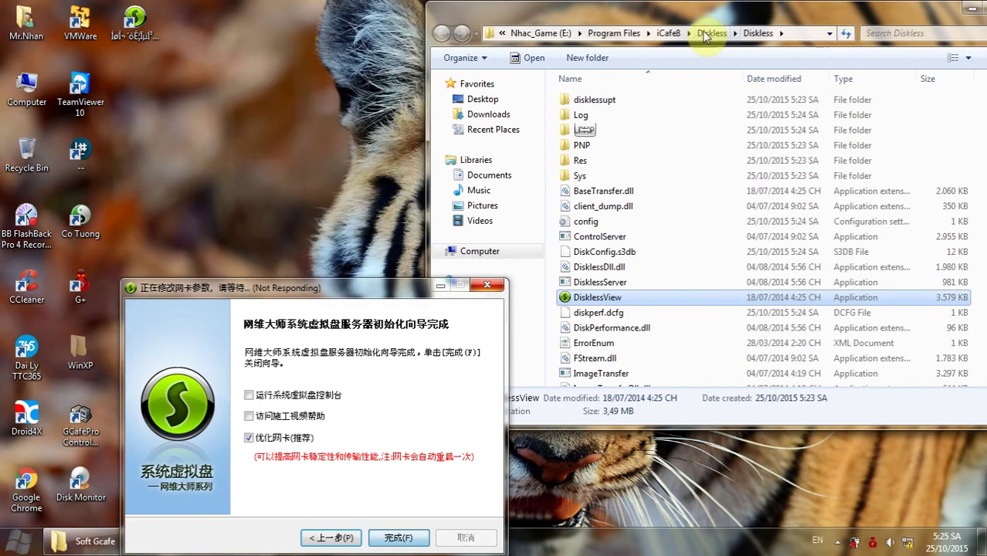
click(635, 33)
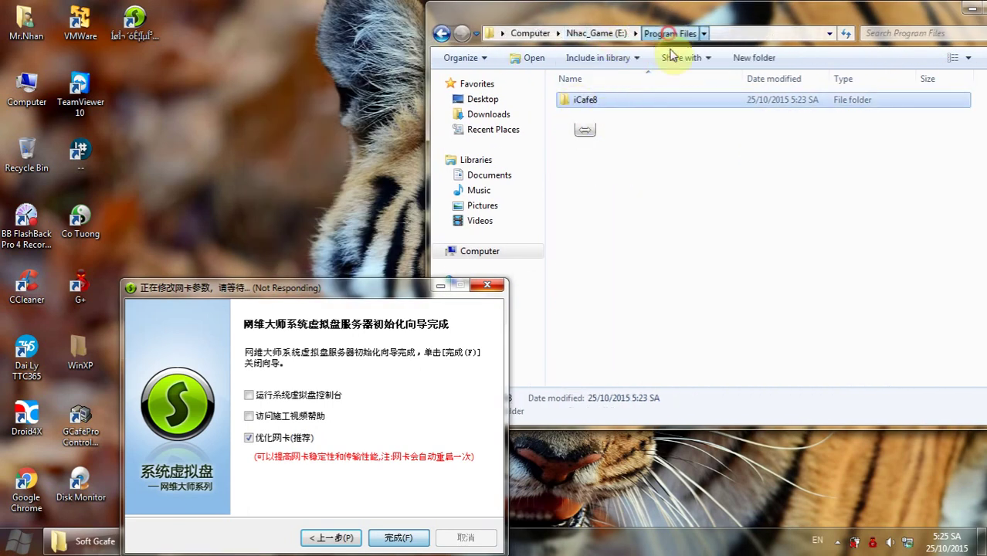
Paste the WinXP image folder into E:\Image on the Nhac_Game (E:) drive.
click(488, 253)
click(665, 164)
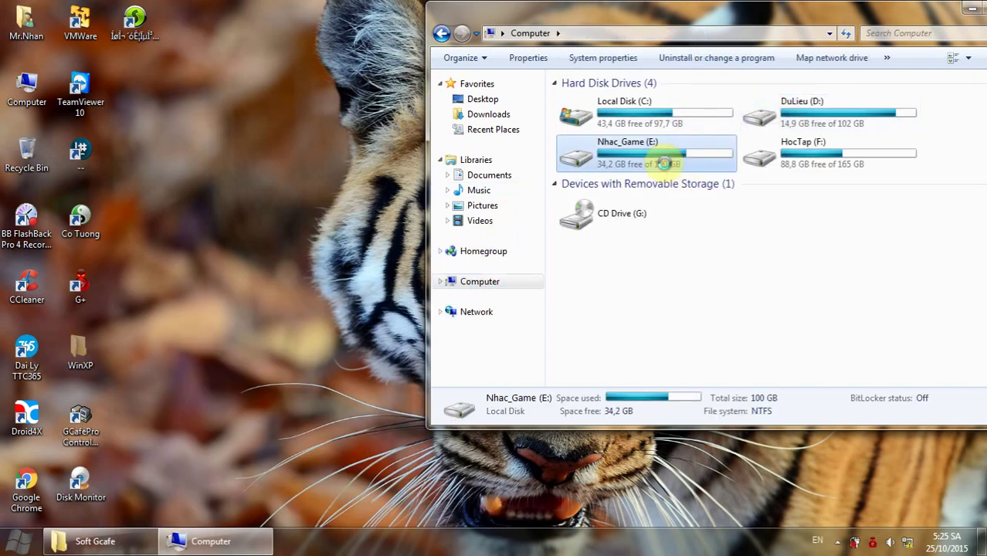
double_click(647, 169)
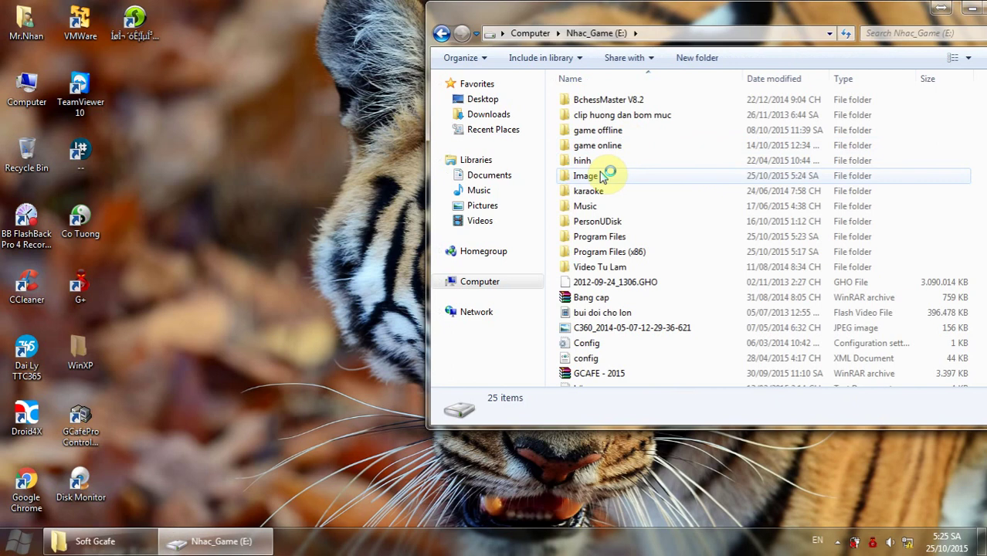
double_click(584, 176)
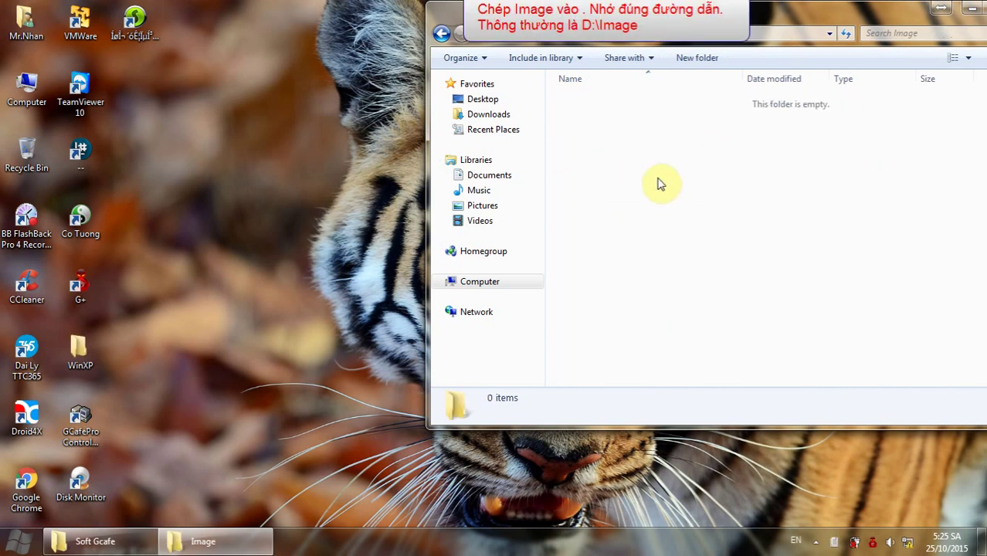
key(ctrl+v)
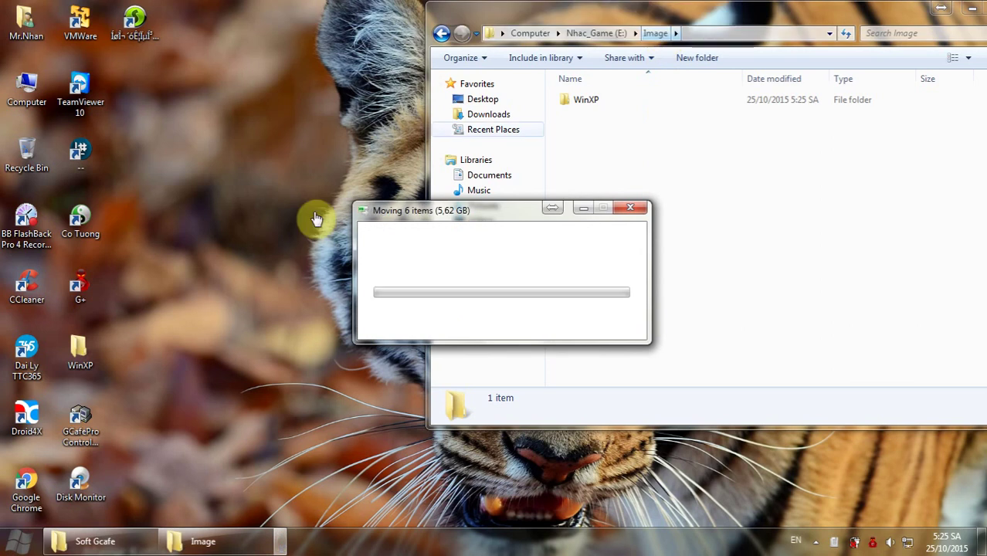
Refresh the desktop twice and move the Image folder window to the left.
right_click(214, 230)
click(255, 270)
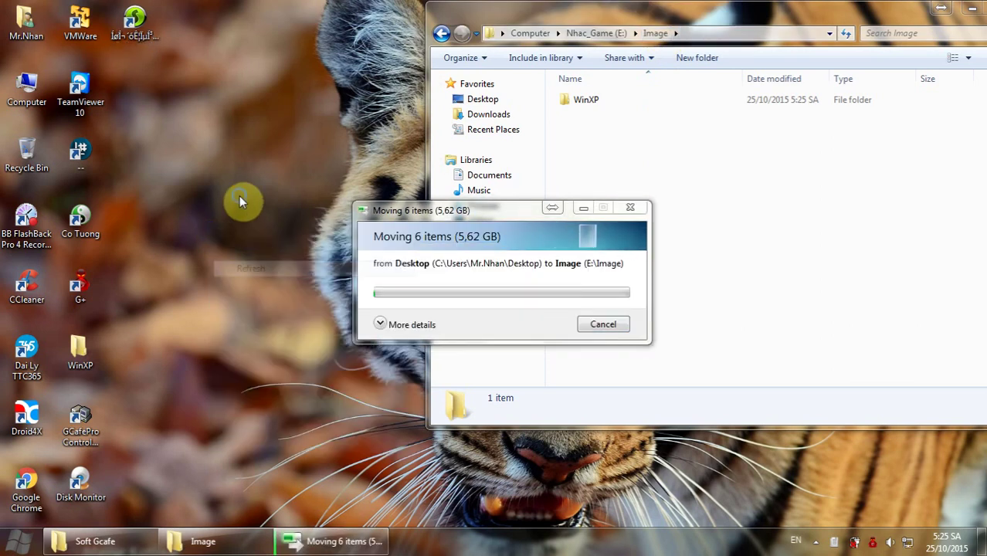
right_click(241, 196)
click(270, 235)
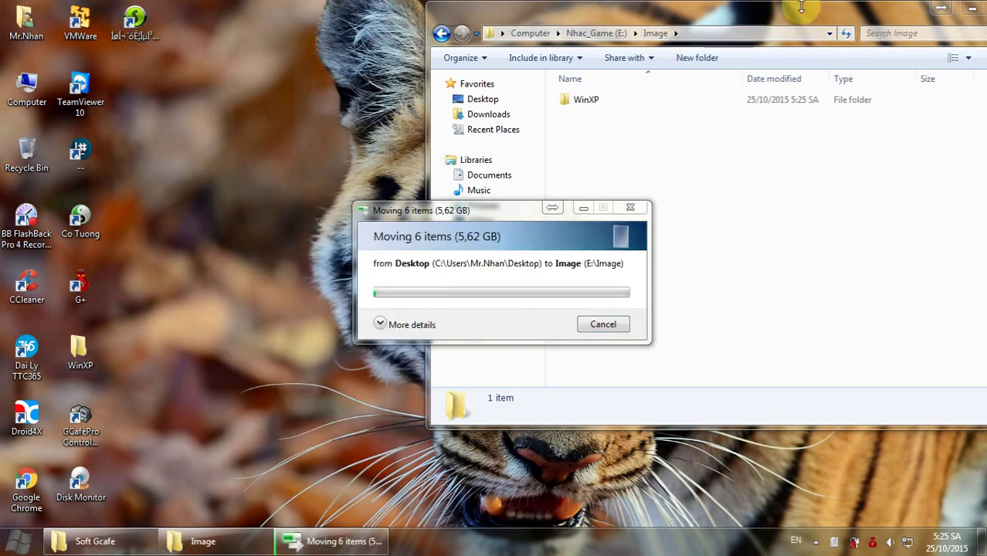
drag(803, 10, 688, 18)
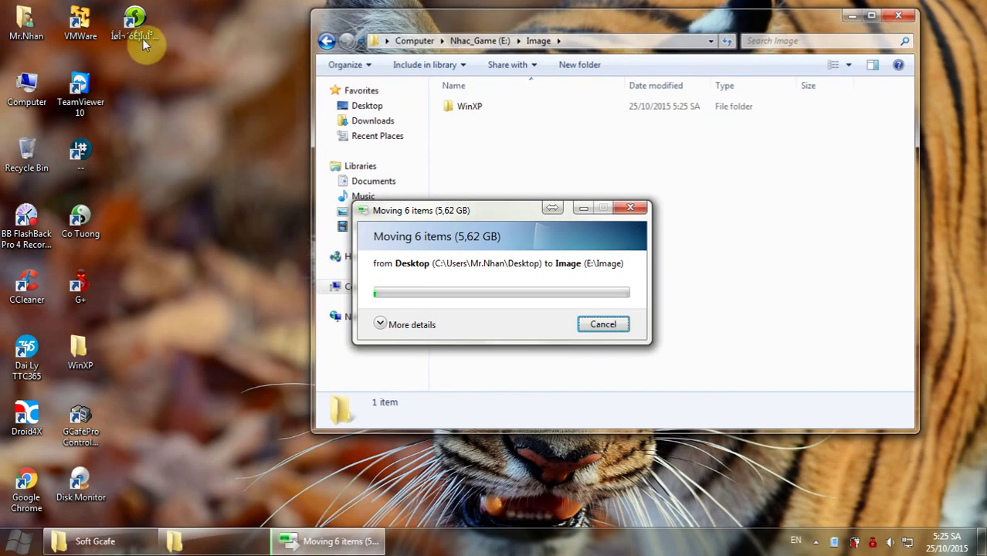
Rename the console's desktop shortcut to Diskless and launch it.
click(142, 39)
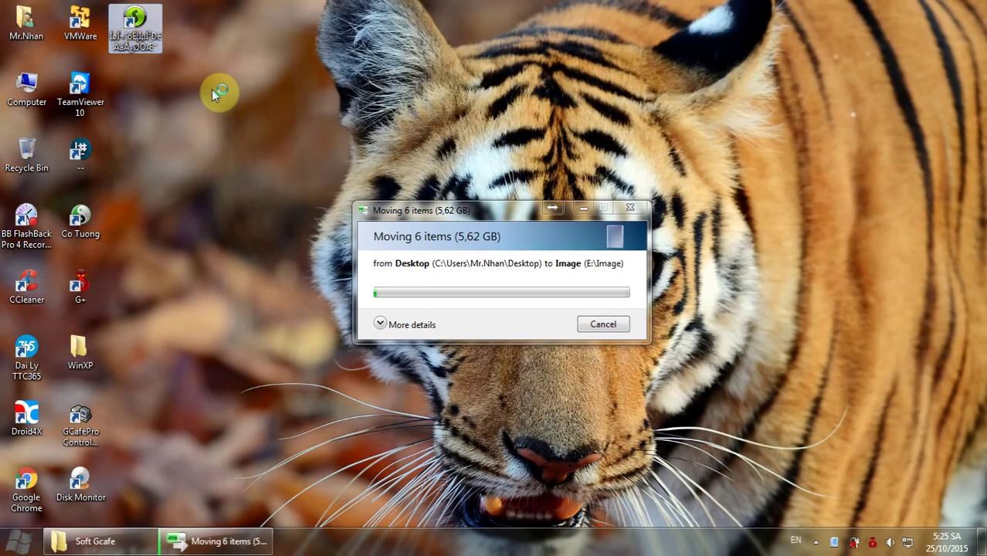
key(F2)
text(Diskless)
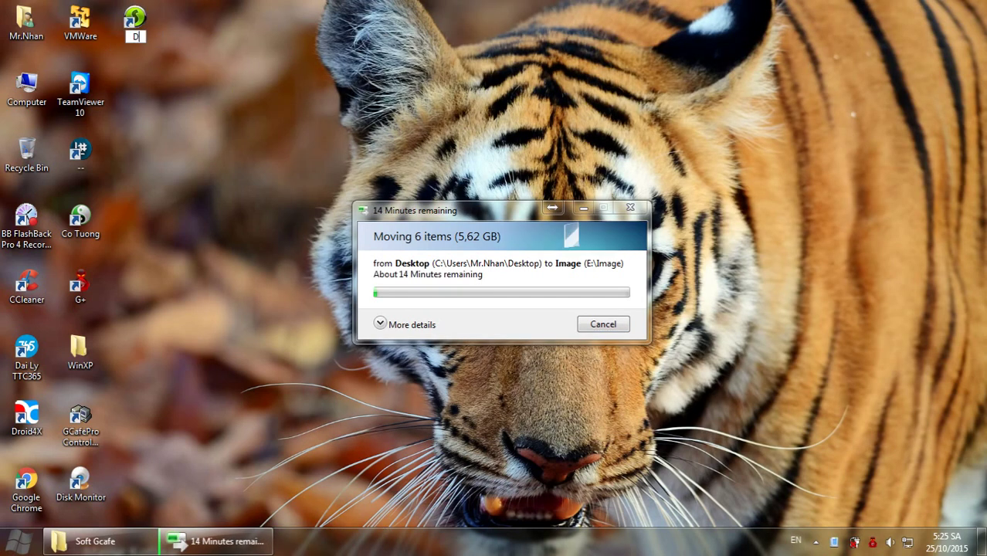
key(Return)
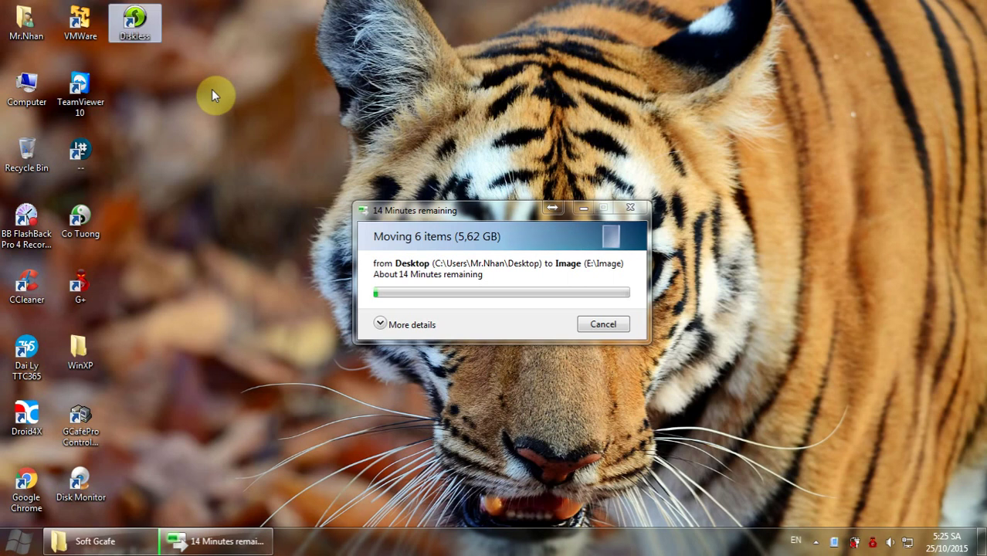
double_click(152, 22)
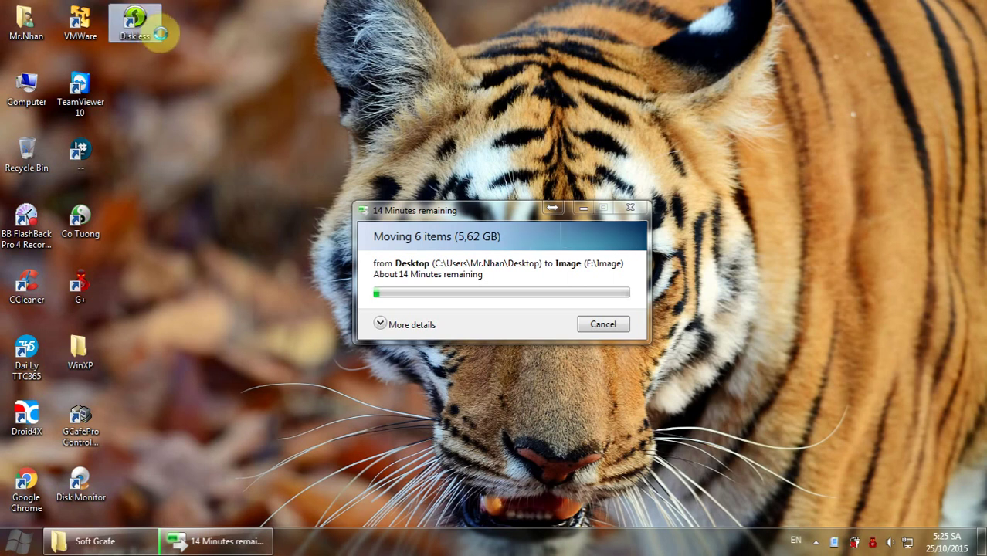
Open the Diskless program folder, look through the Res Vietnamese folder, then select the config file.
right_click(149, 23)
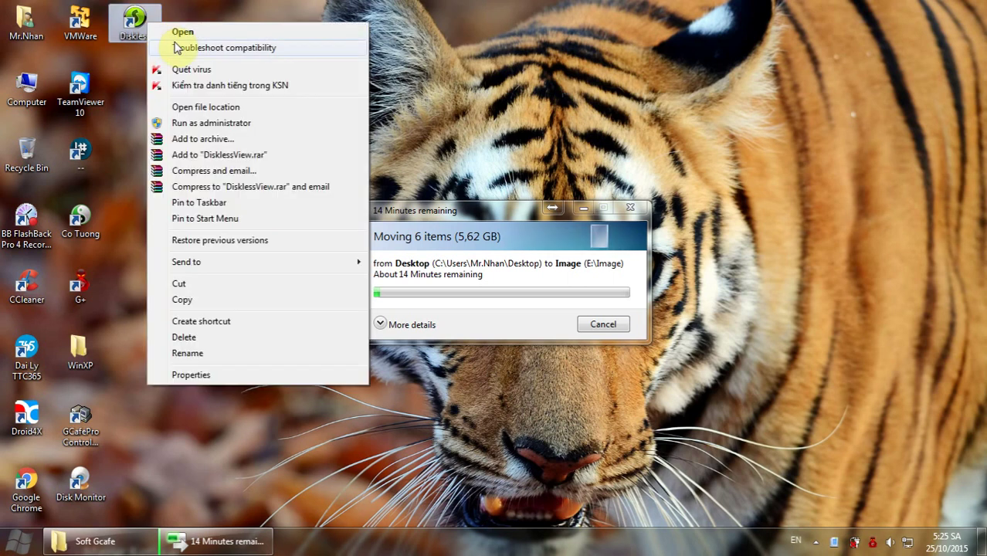
click(205, 108)
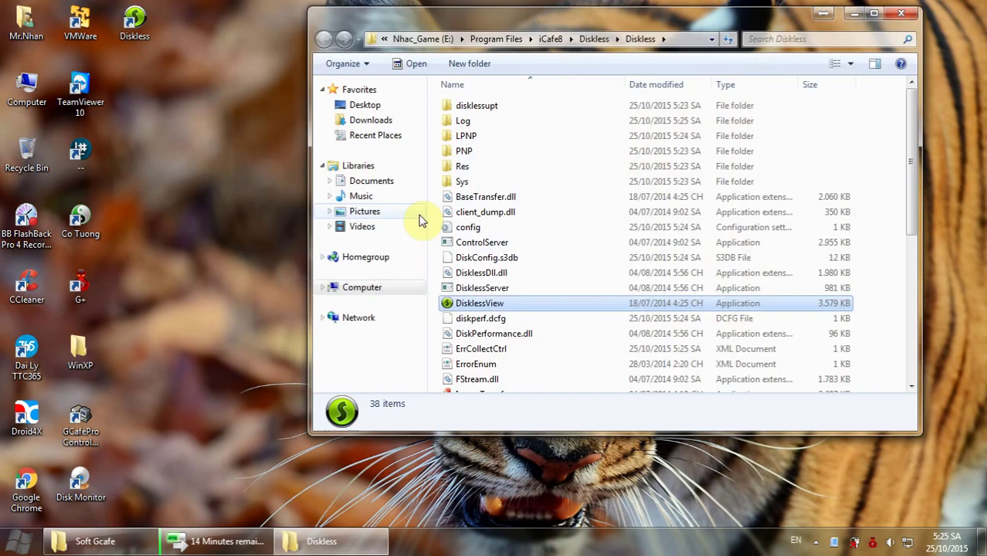
double_click(466, 166)
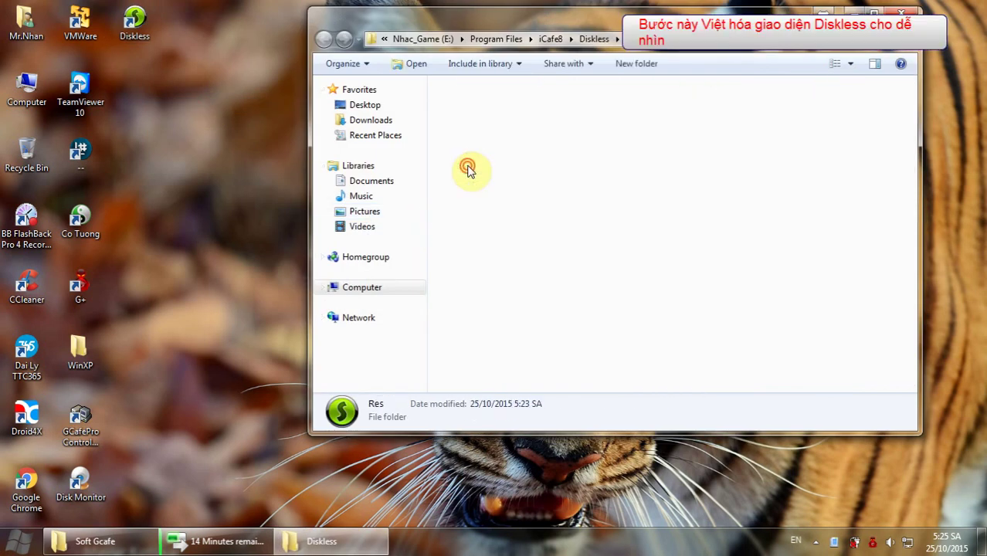
click(479, 121)
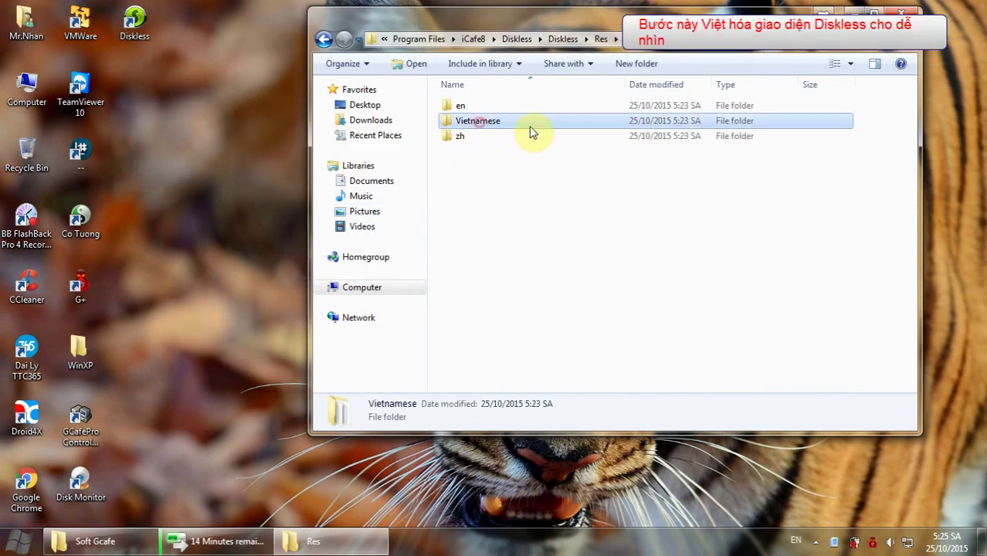
click(481, 123)
click(323, 38)
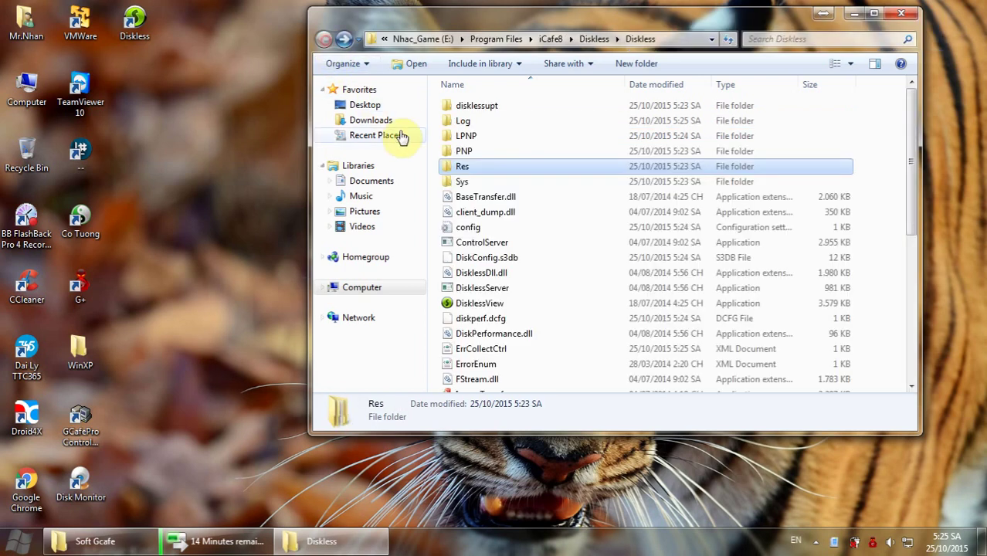
click(480, 226)
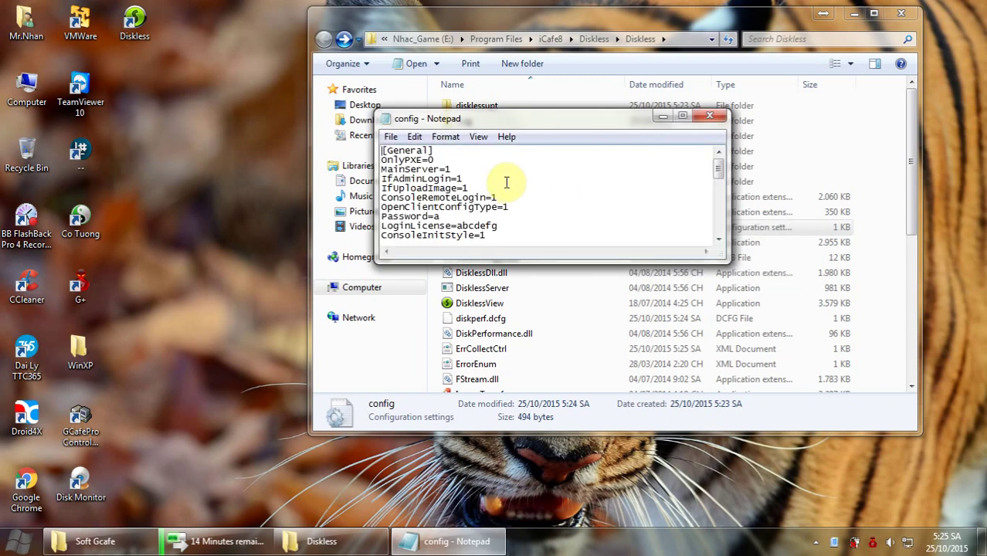
Set Language=Vietnamese in the Diskless config file and close it.
scroll(513, 200, down, 2)
drag(726, 259, 837, 429)
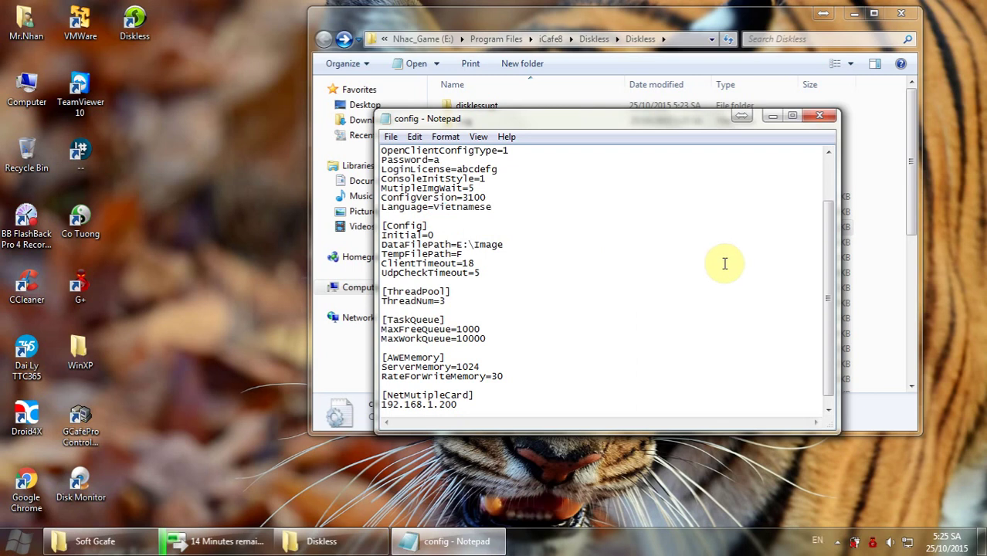
click(819, 116)
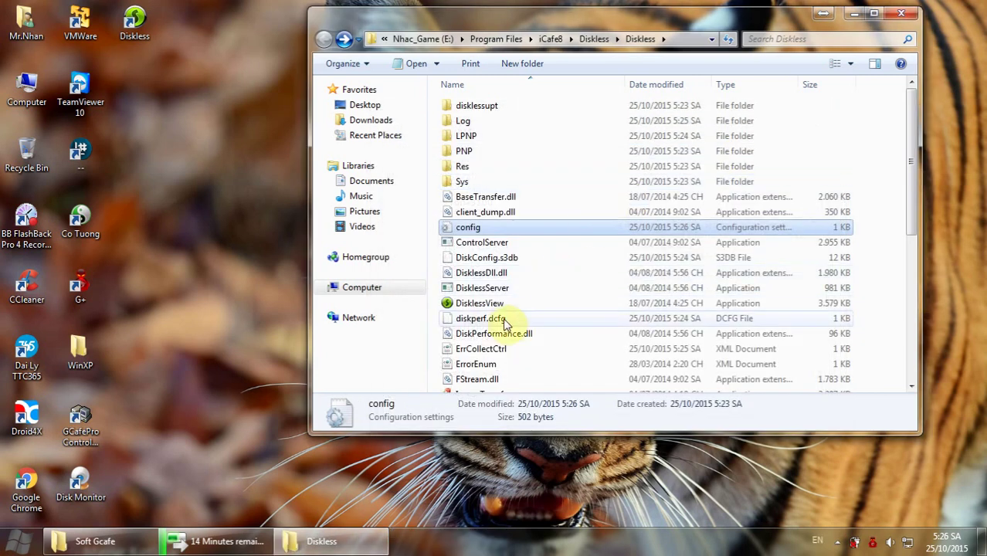
Select the ErrCollectCtrl and ErrorEnum files, then close the Diskless folder window.
click(477, 351)
click(477, 365)
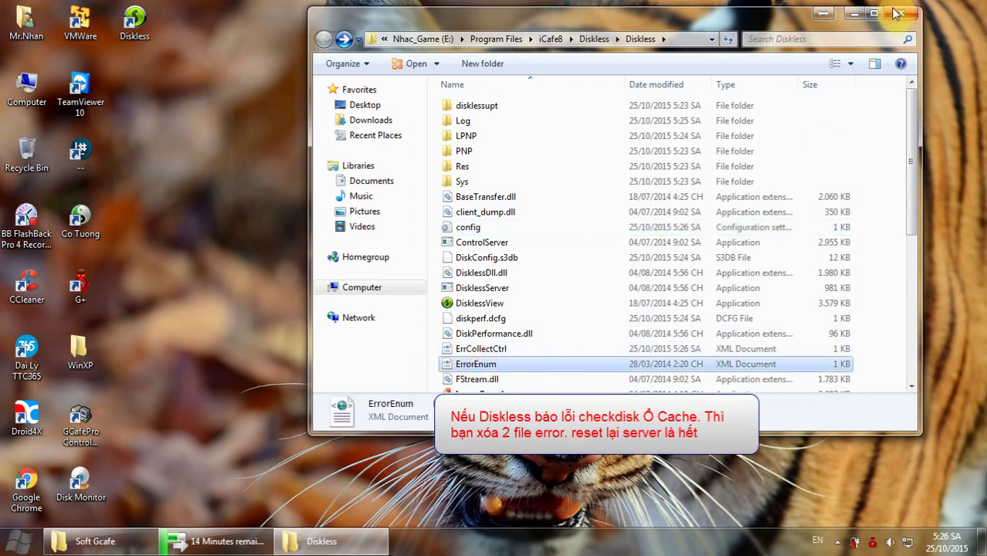
click(901, 13)
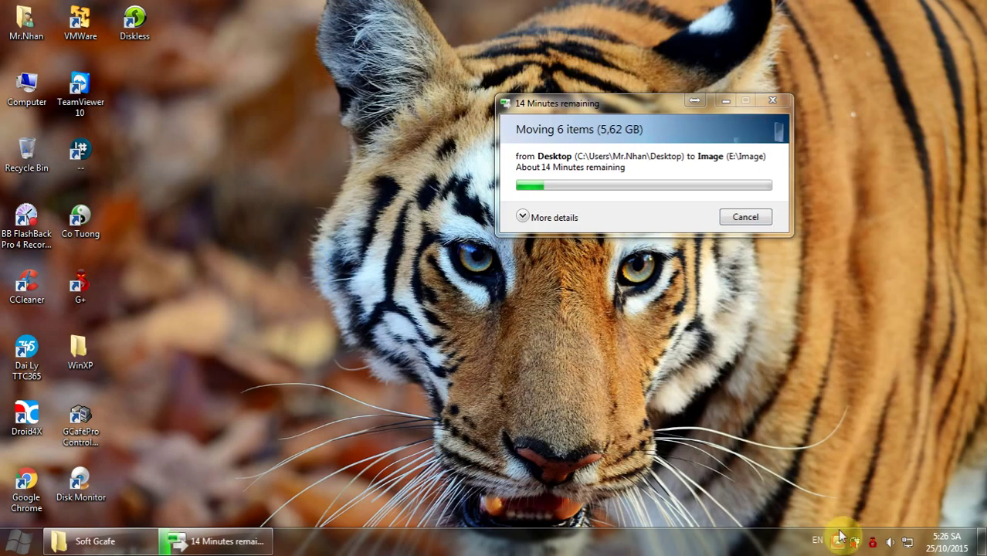
In the diskless tray tool, set the main network card IP to 192.168.1.200, save, and restart the service.
click(838, 542)
click(824, 468)
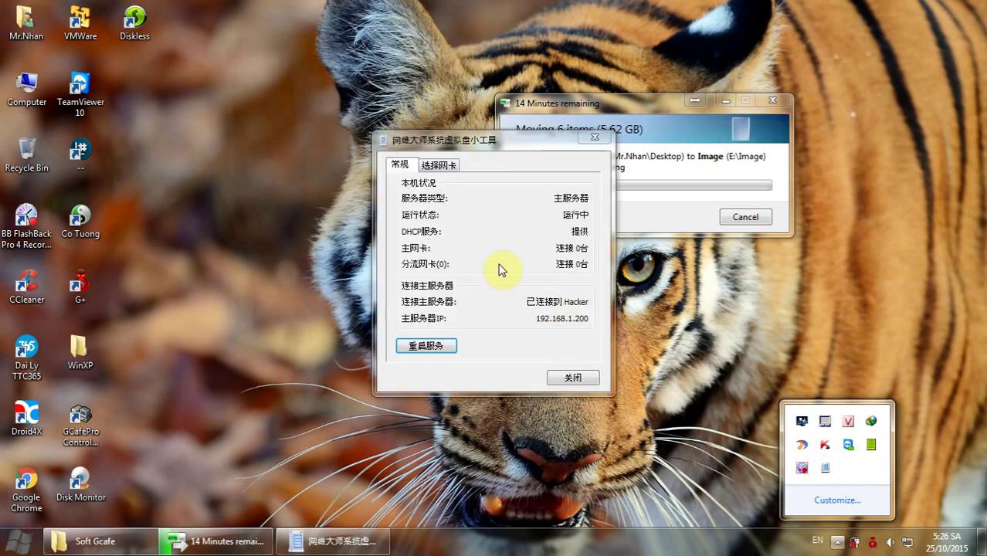
click(438, 163)
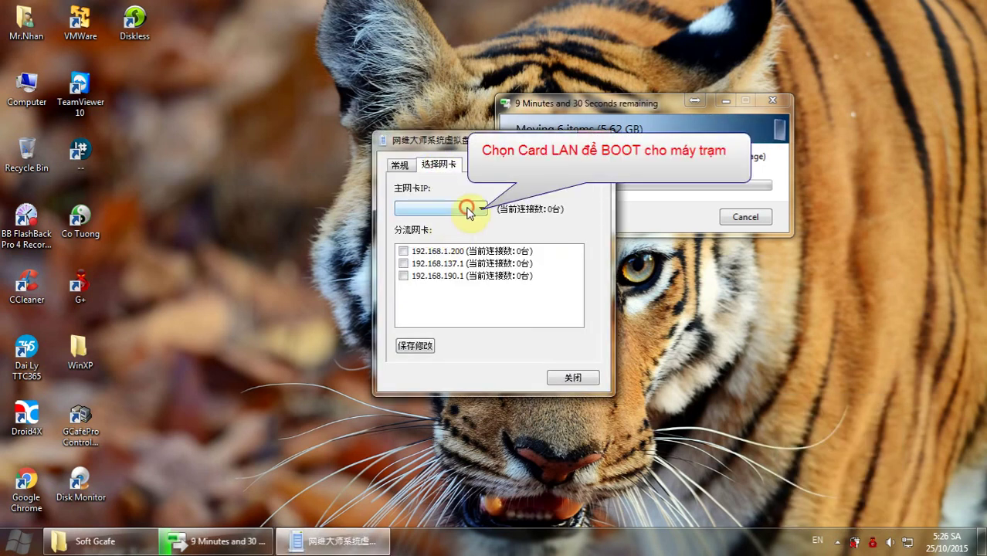
click(472, 208)
click(461, 219)
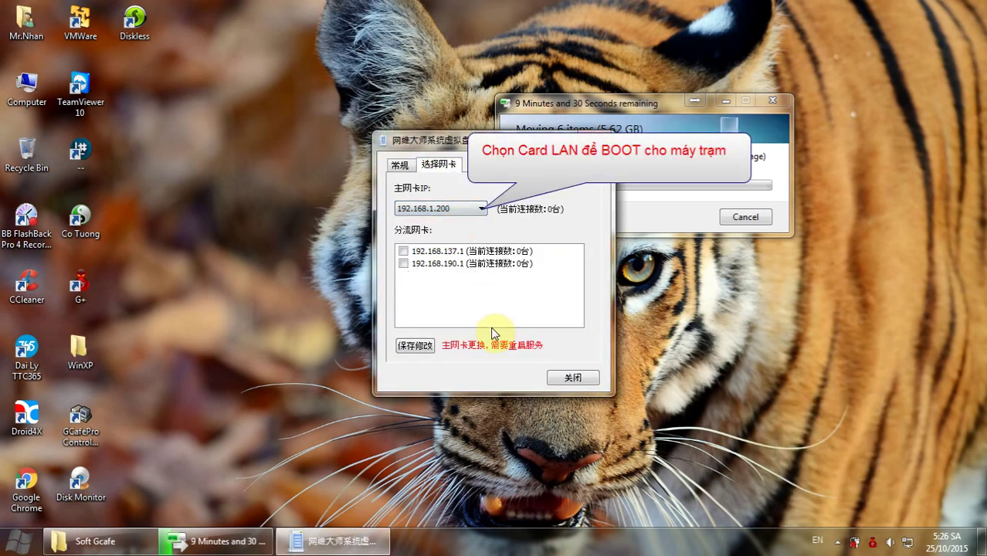
click(412, 347)
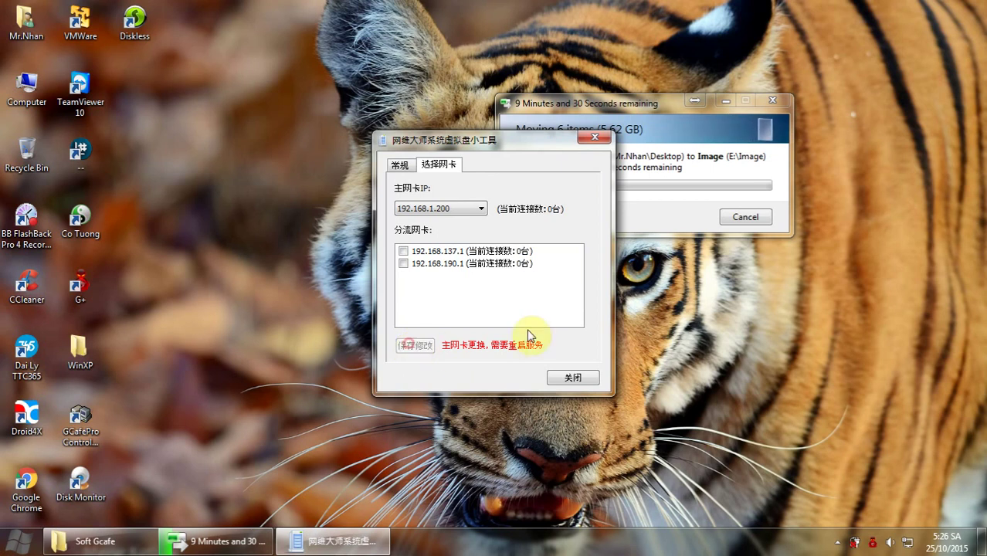
click(571, 380)
click(488, 303)
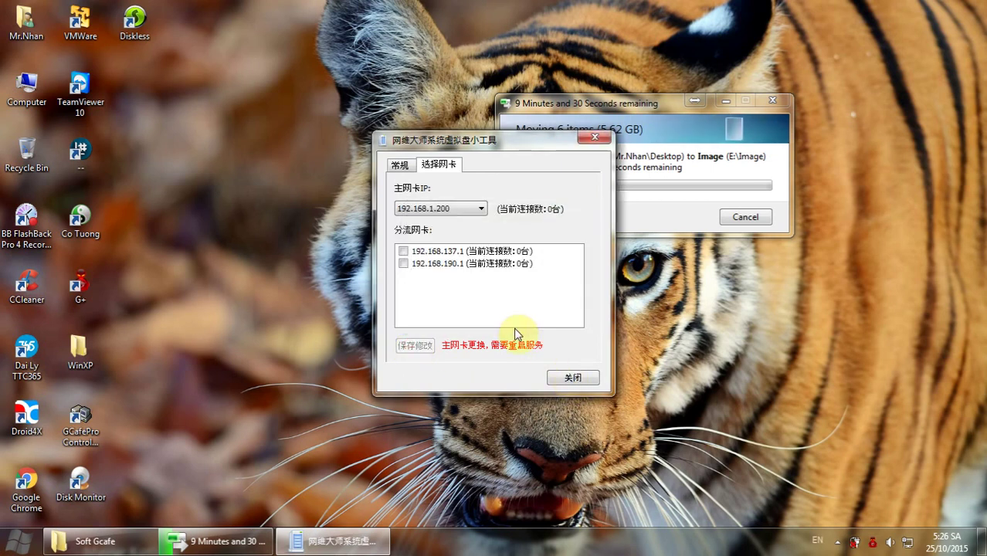
Dismiss the change-succeeded message and refresh the desktop.
right_click(344, 227)
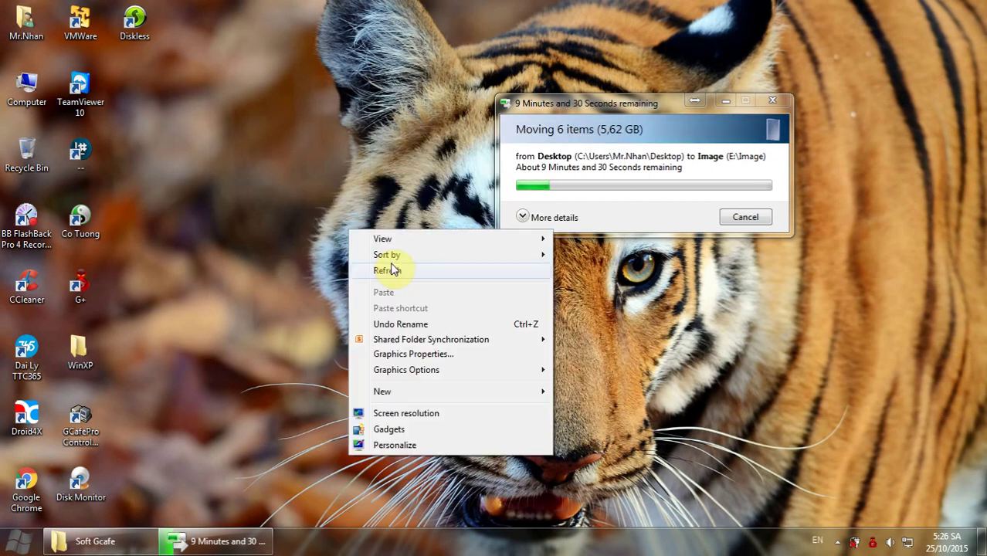
click(390, 265)
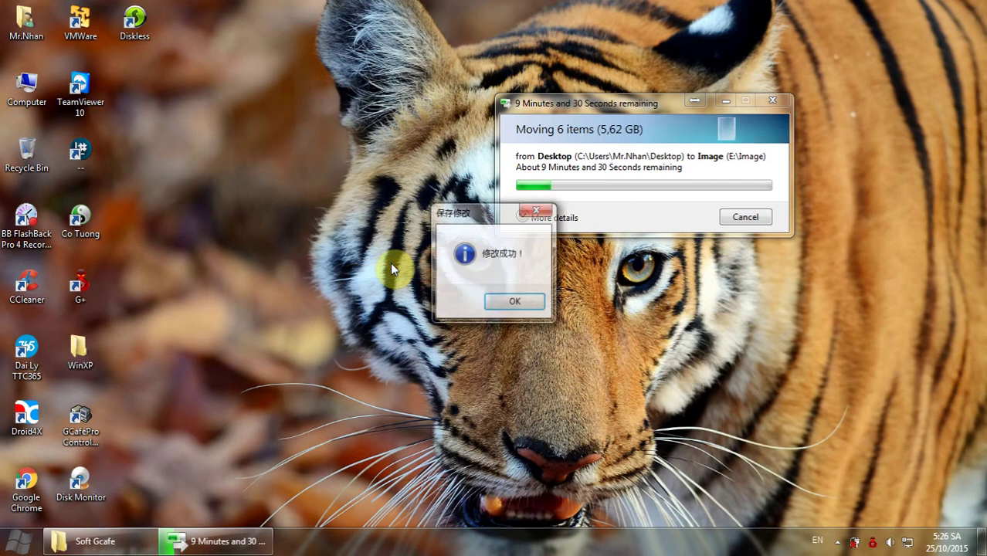
click(512, 302)
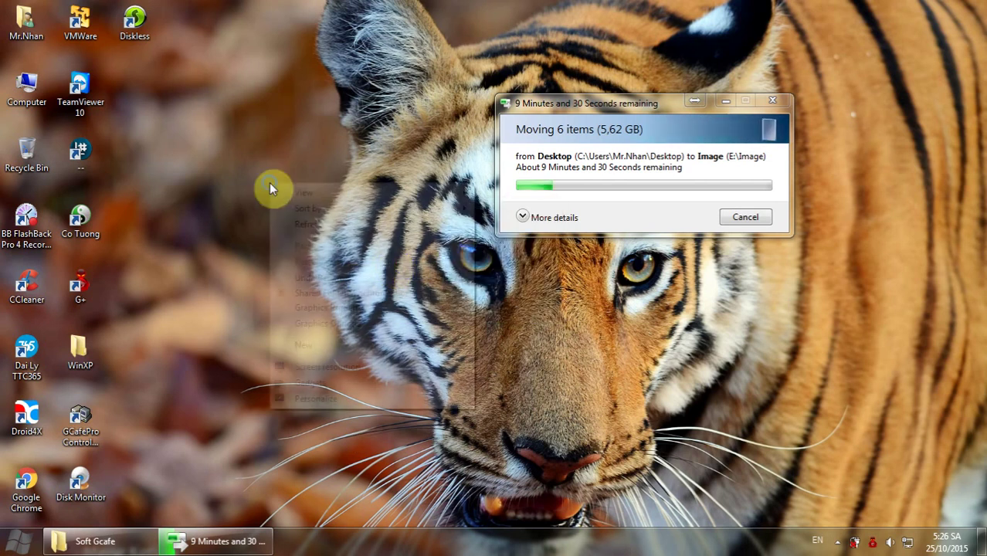
right_click(269, 184)
click(307, 223)
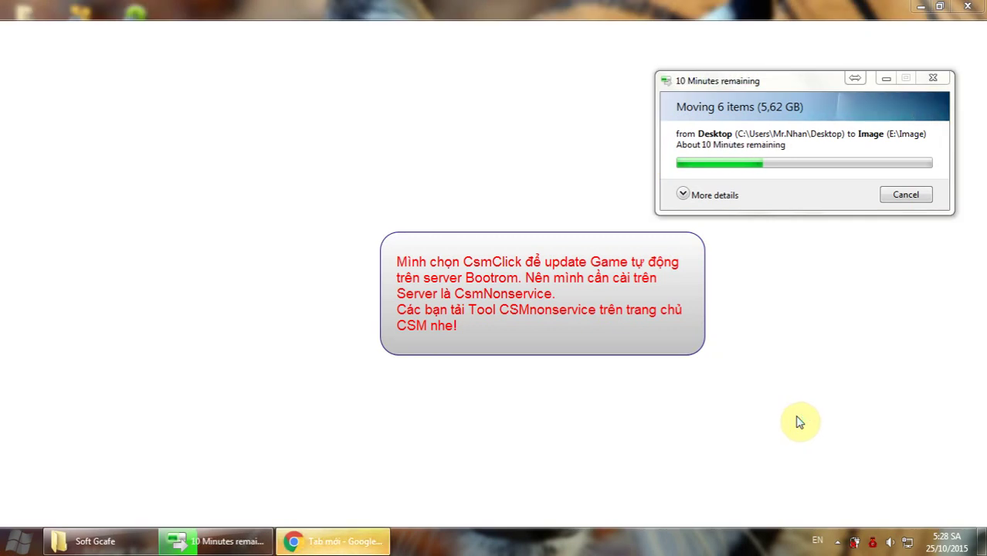
Search the web for 'csm click' in Chrome.
click(345, 31)
text(csm click)
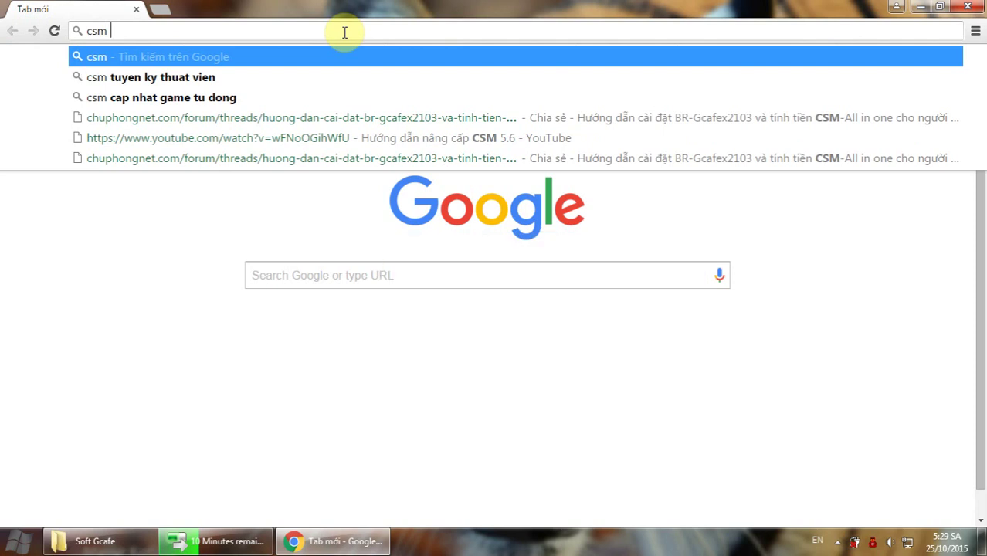
key(Escape)
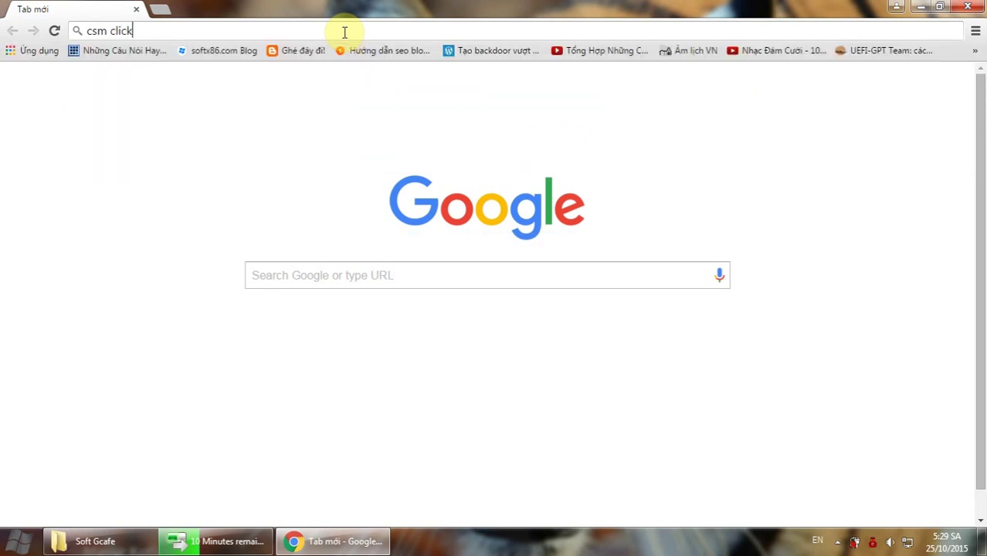
key(Return)
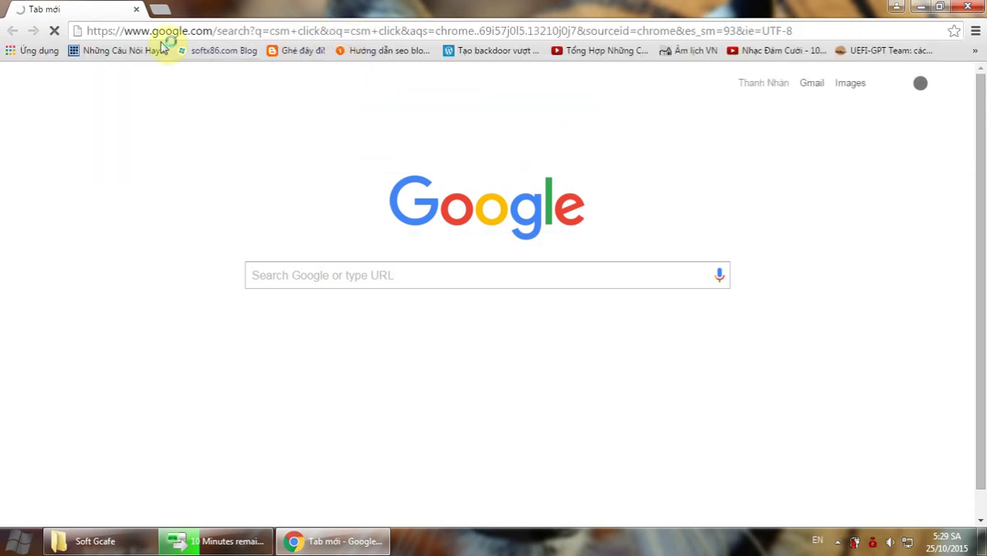
click(927, 6)
right_click(349, 172)
click(359, 211)
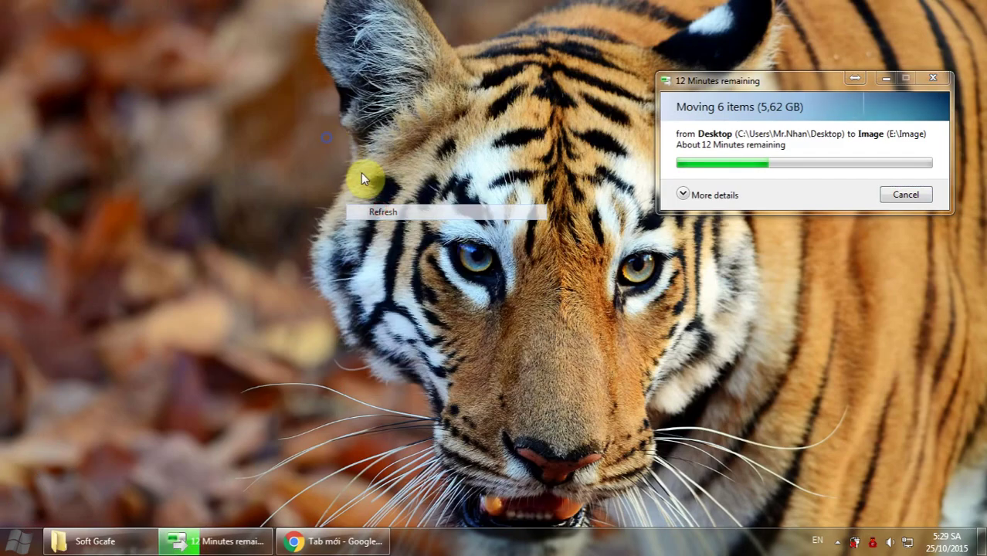
right_click(312, 142)
click(372, 187)
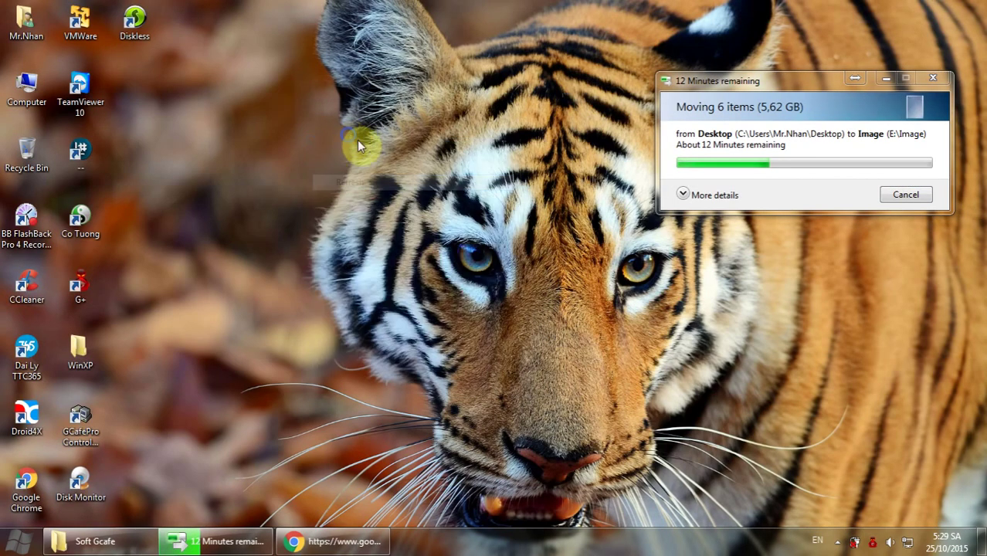
right_click(348, 136)
click(400, 175)
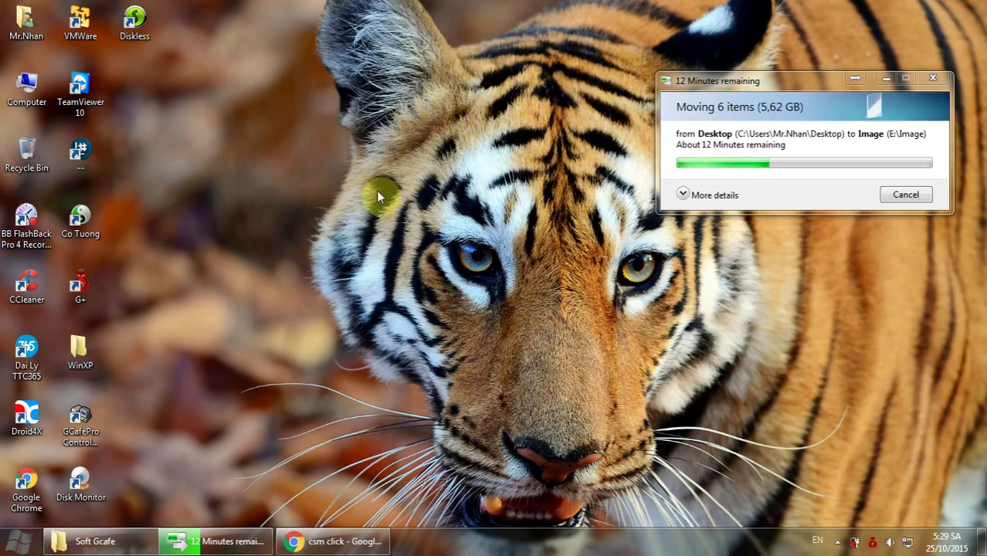
click(340, 541)
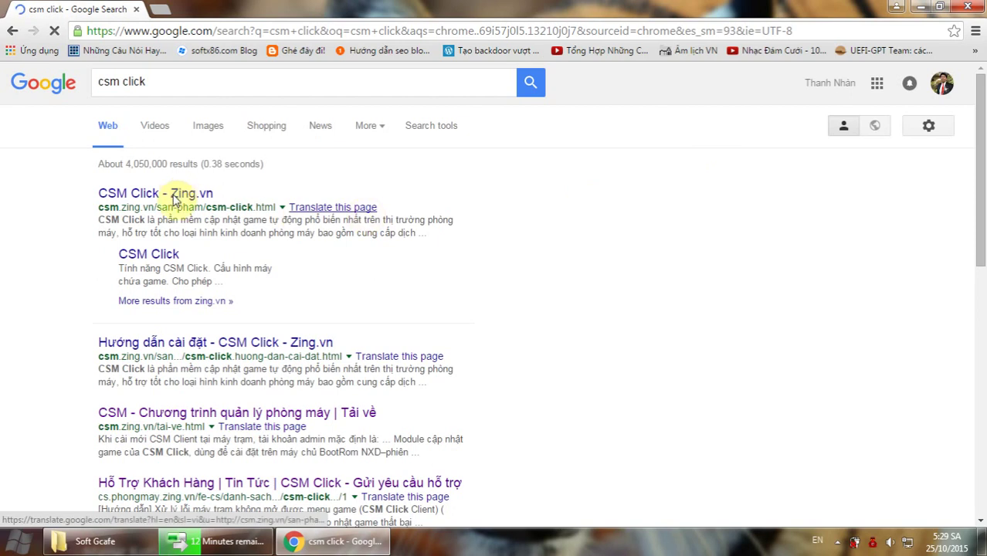
Open the CSM Click - Zing.vn result and go to its download page.
click(177, 194)
key(super+Down)
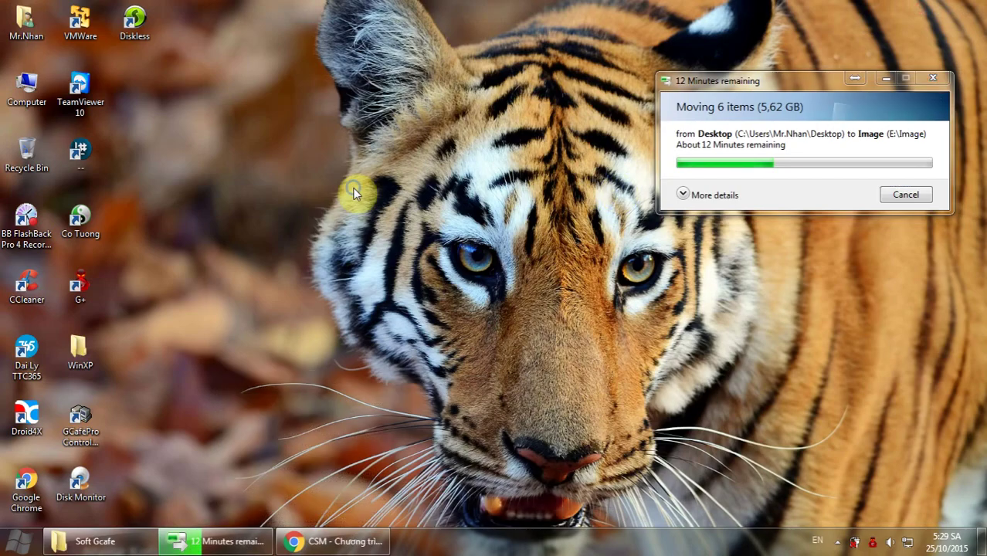
click(325, 541)
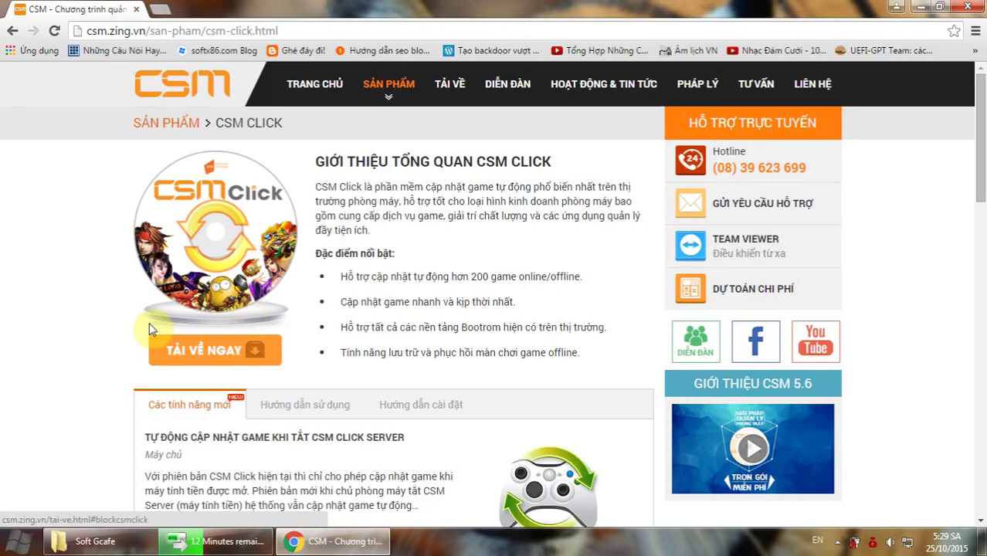
scroll(54, 381, down, 3)
scroll(55, 388, up, 2)
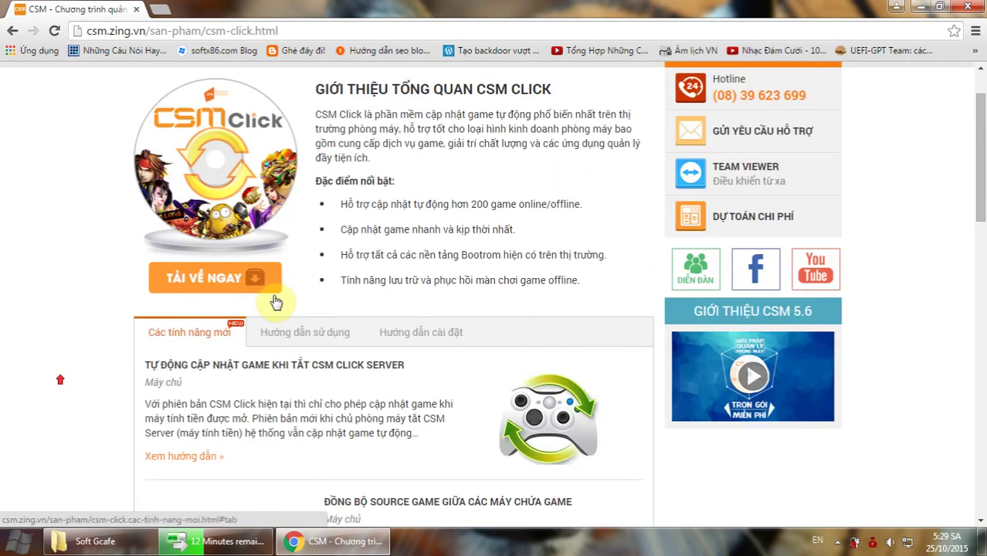
click(205, 286)
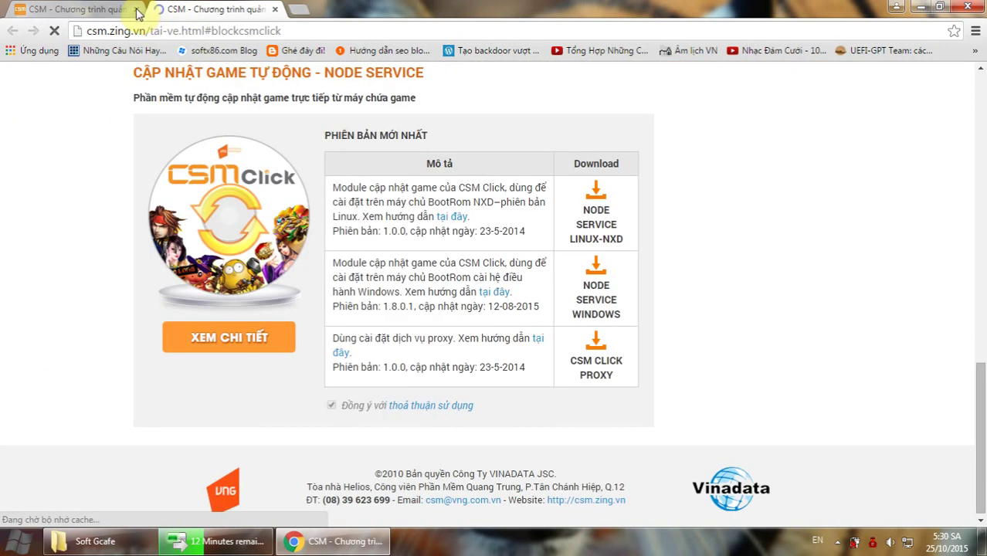
click(137, 10)
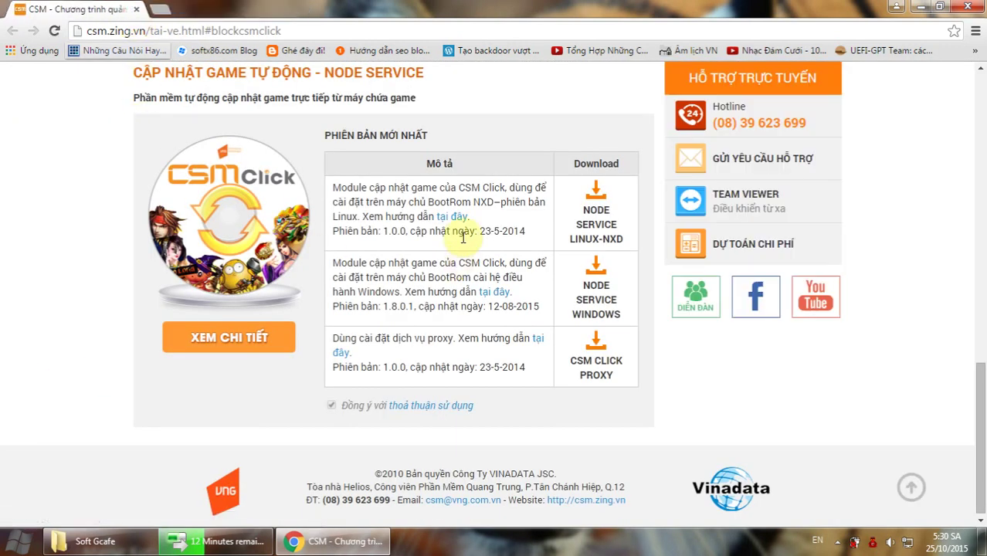
Download the NodeService Windows package and close Chrome.
click(593, 290)
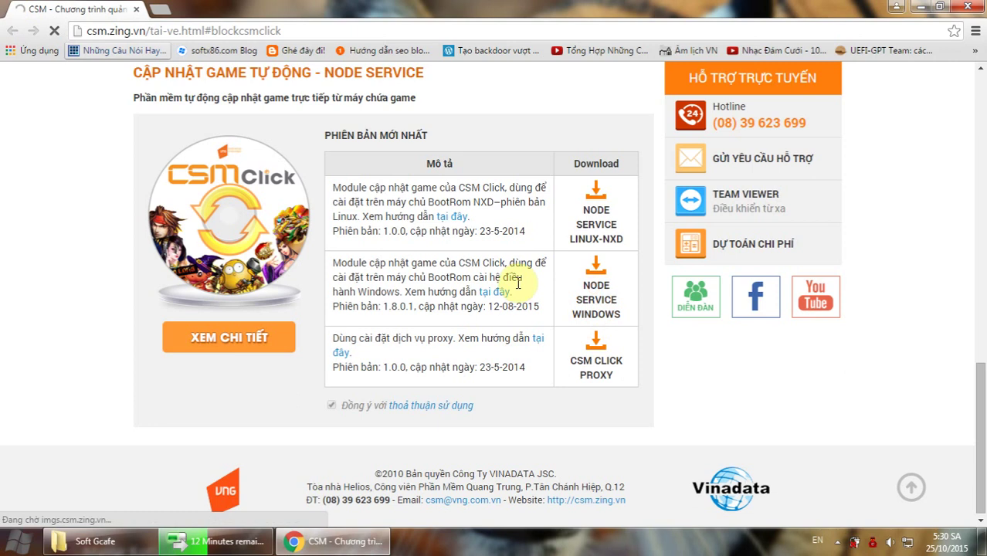
click(495, 320)
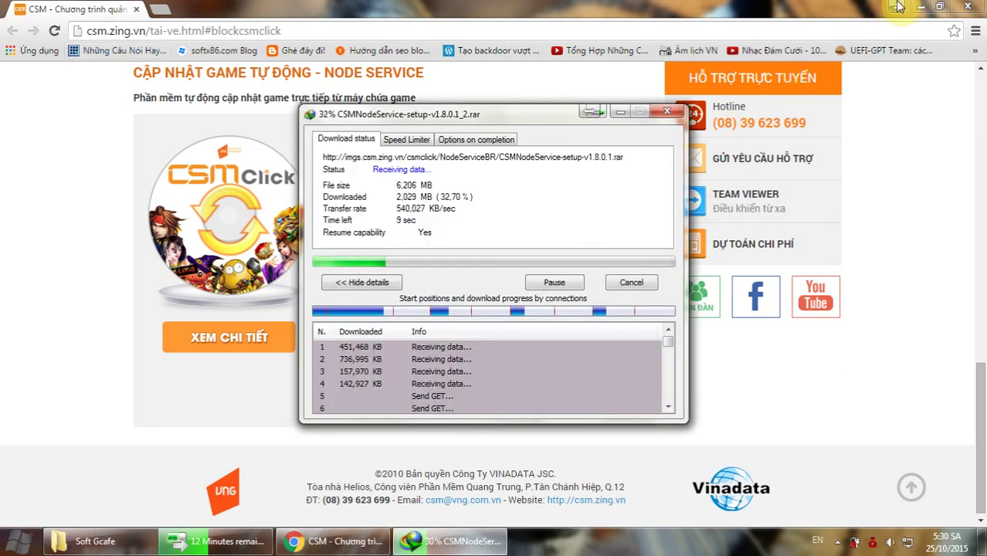
click(968, 6)
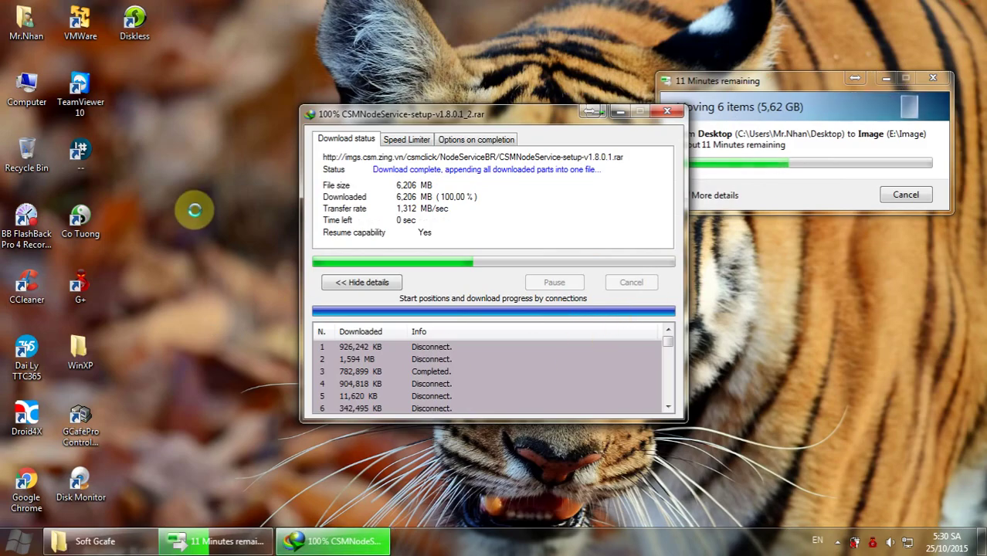
right_click(200, 177)
click(248, 218)
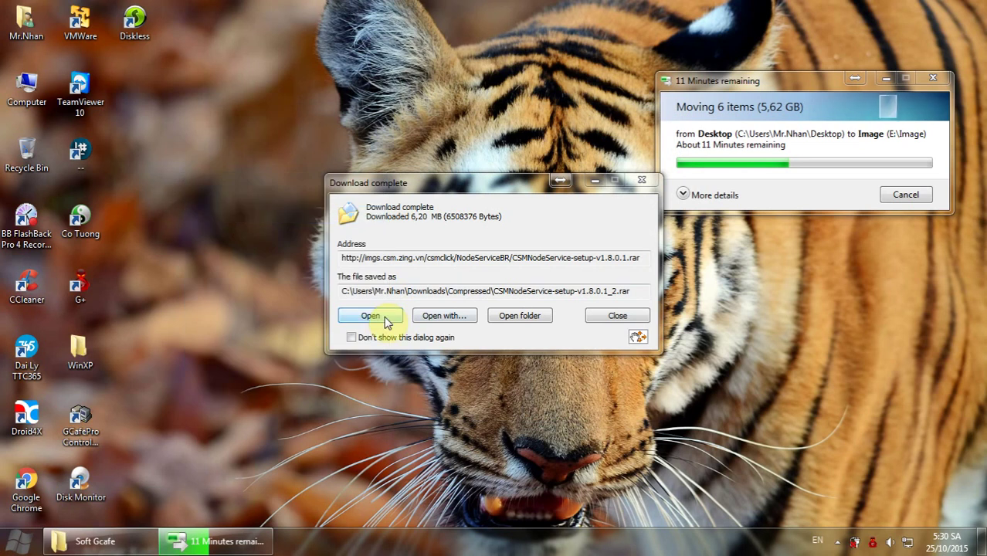
Open the downloaded archive in WinRAR and launch CSMNodeService-setup-v1.8.0.1.exe.
click(371, 315)
right_click(678, 297)
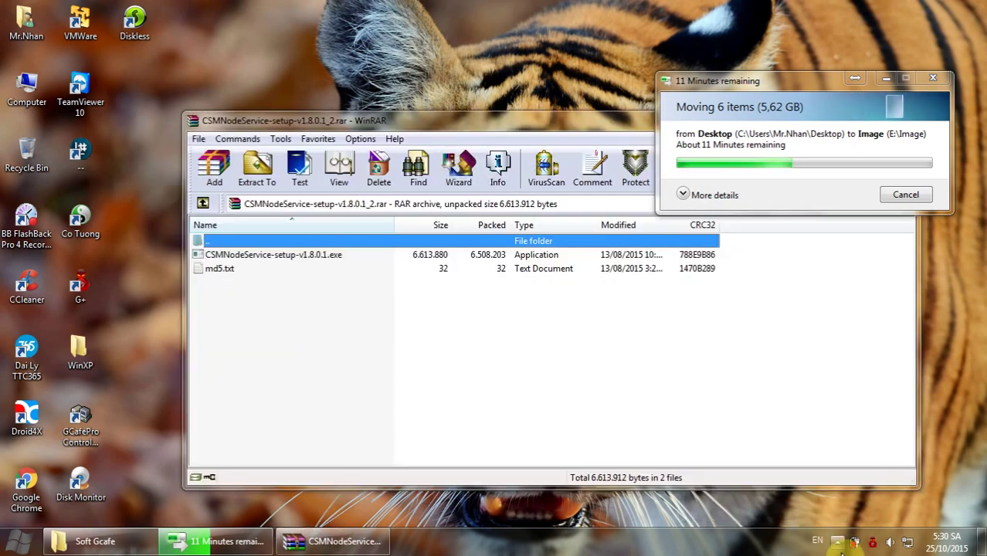
click(838, 541)
click(848, 447)
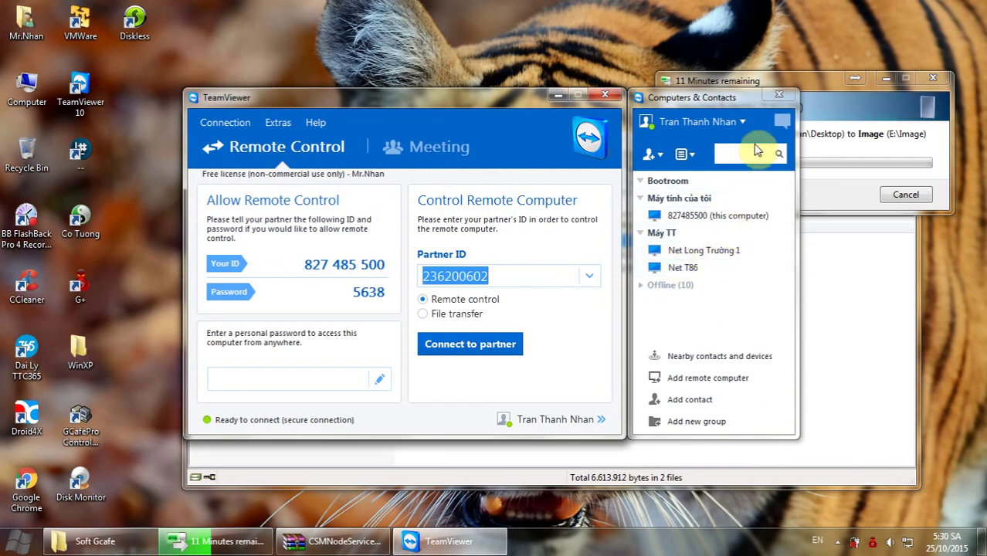
click(605, 97)
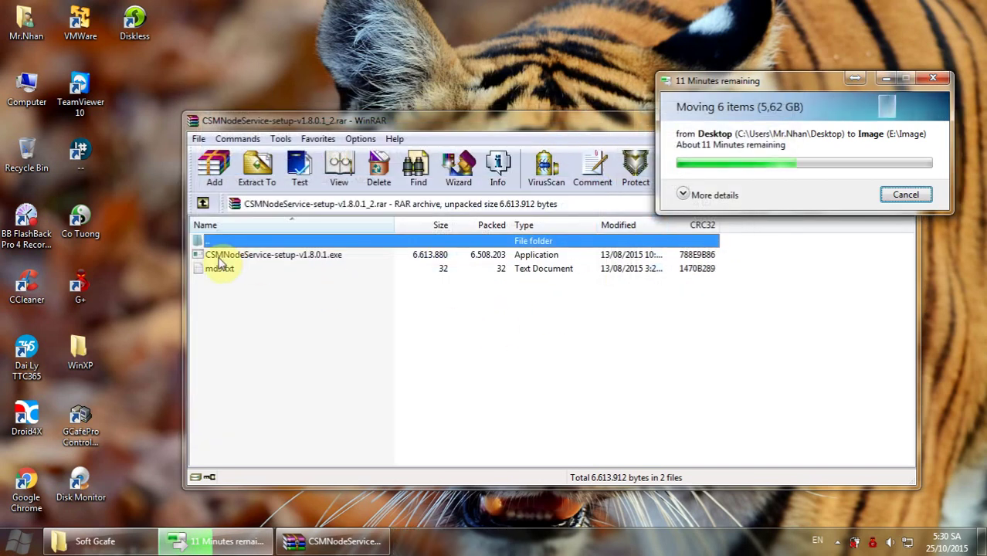
click(219, 258)
double_click(219, 258)
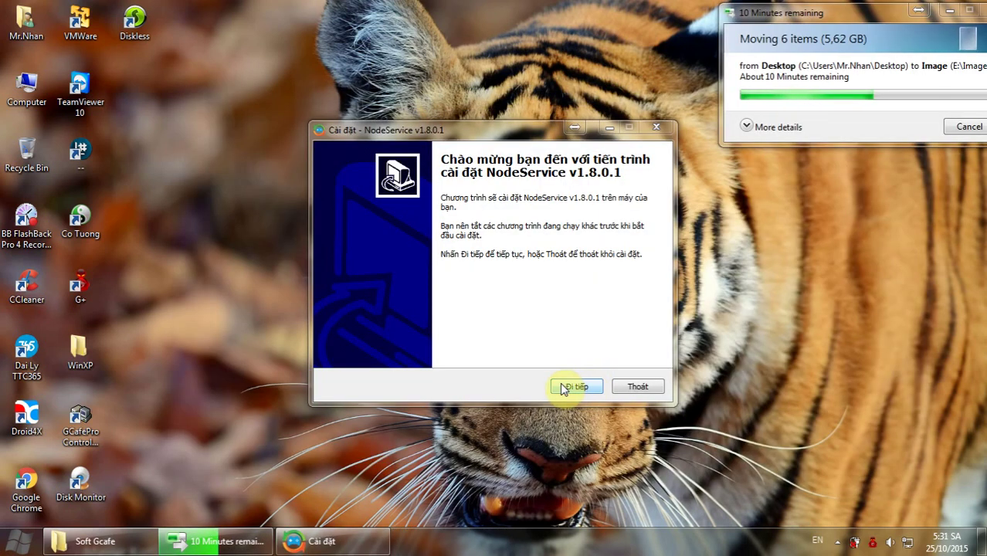
Install NodeService into the existing folder with the default Start Menu folder and a desktop icon.
click(577, 388)
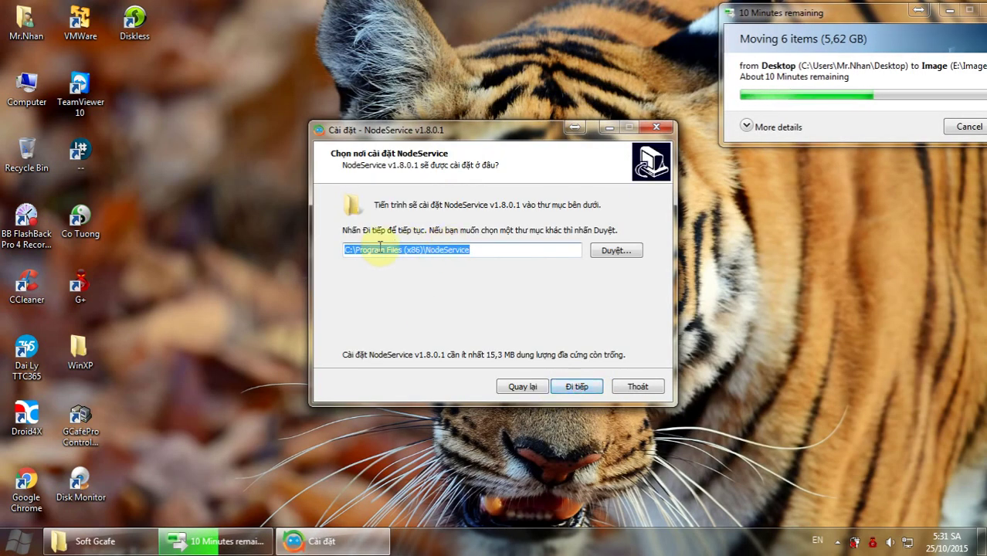
click(577, 388)
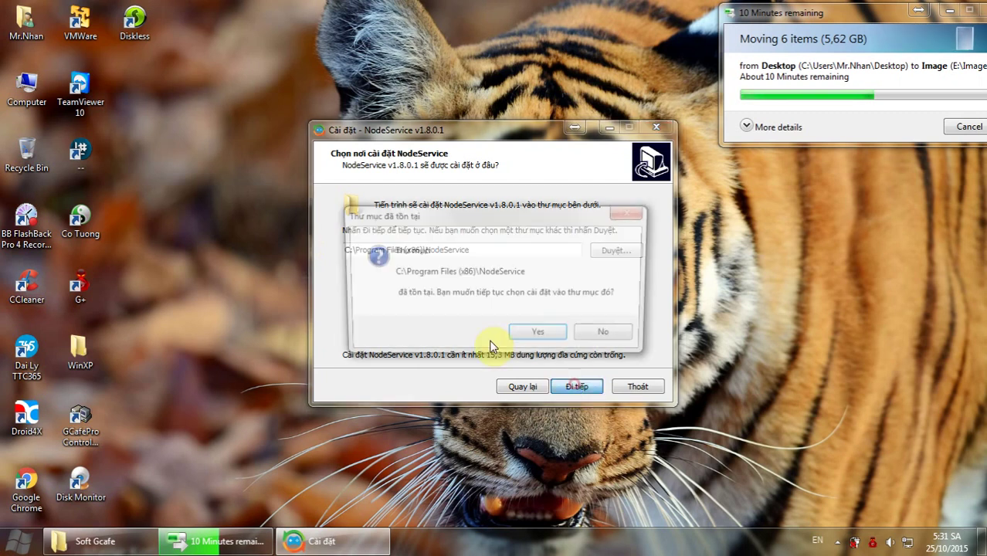
click(540, 335)
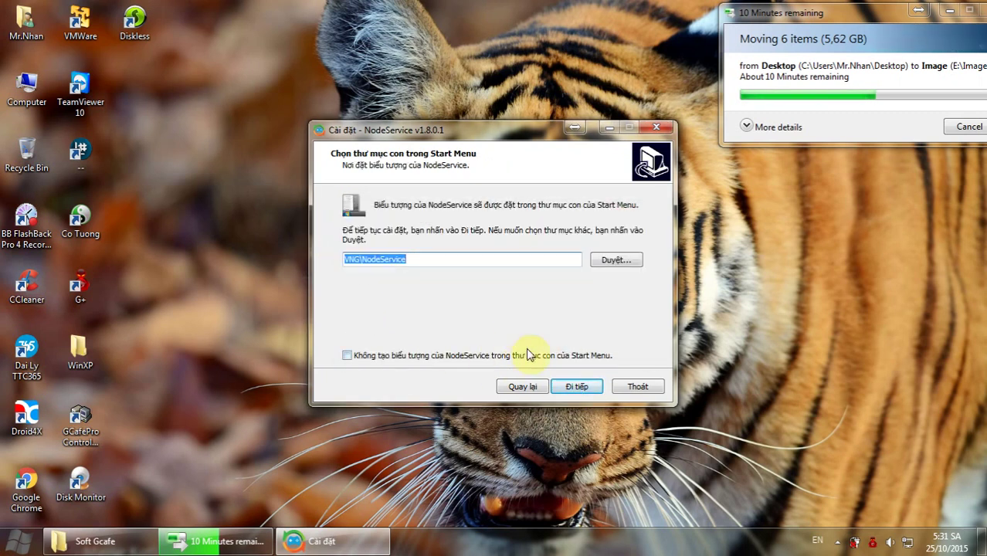
click(574, 388)
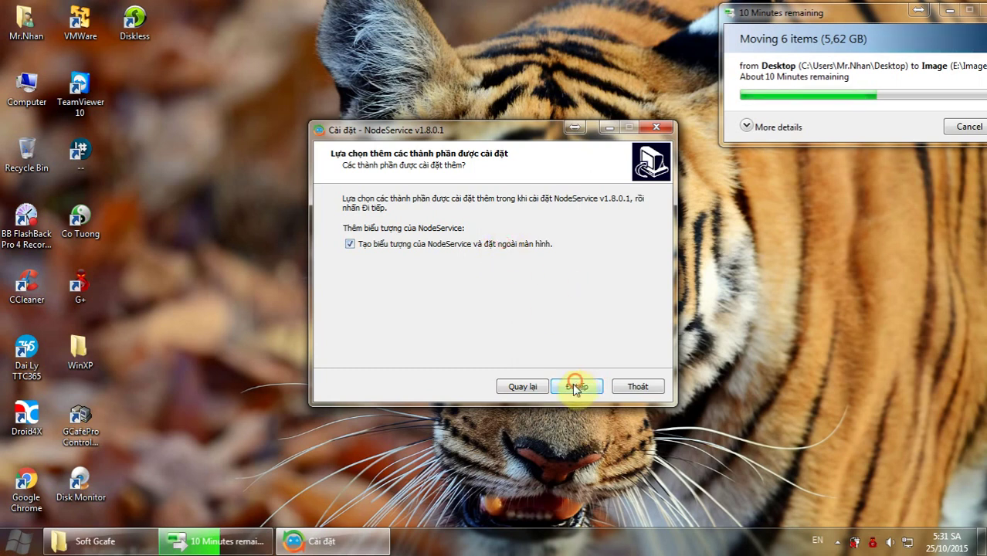
click(575, 387)
click(577, 387)
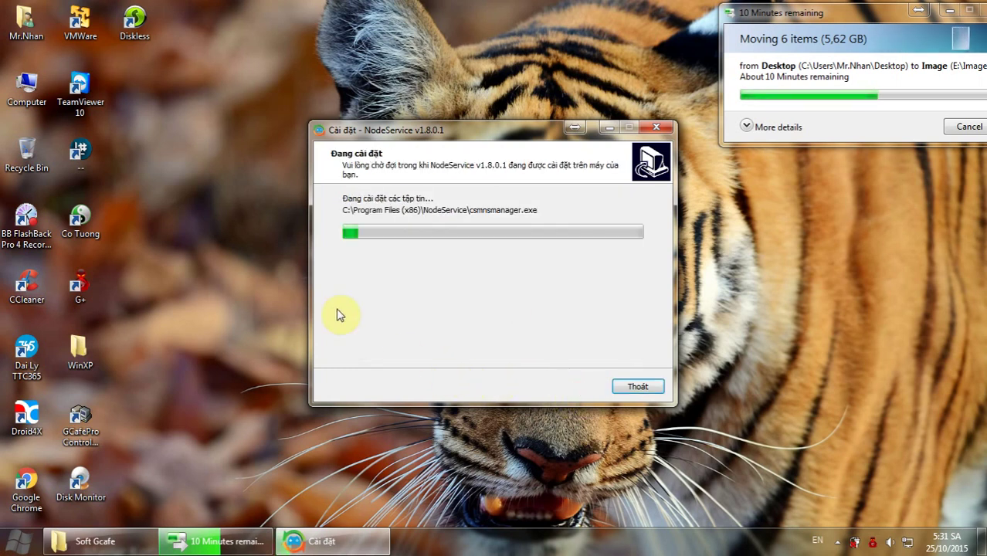
Finish the NodeService setup so that NodeService launches.
right_click(246, 204)
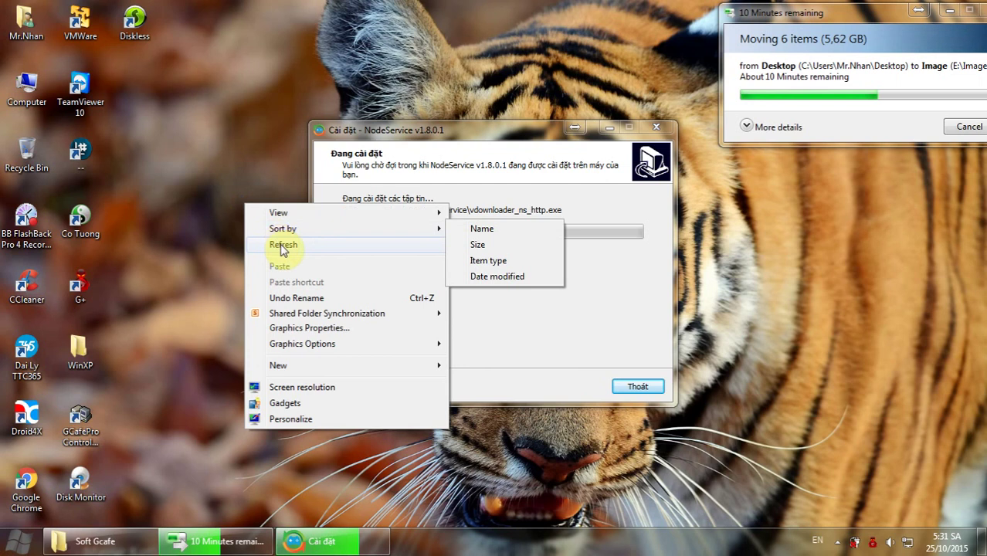
click(283, 246)
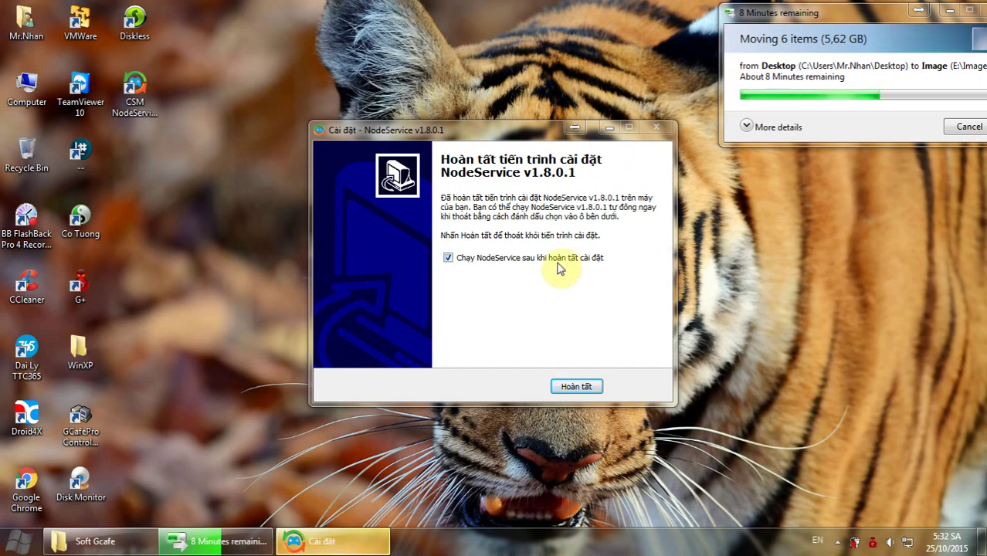
click(587, 387)
Check the server IP 192.168.100.3 in CSM NodeService Manager, then close the manager.
right_click(271, 246)
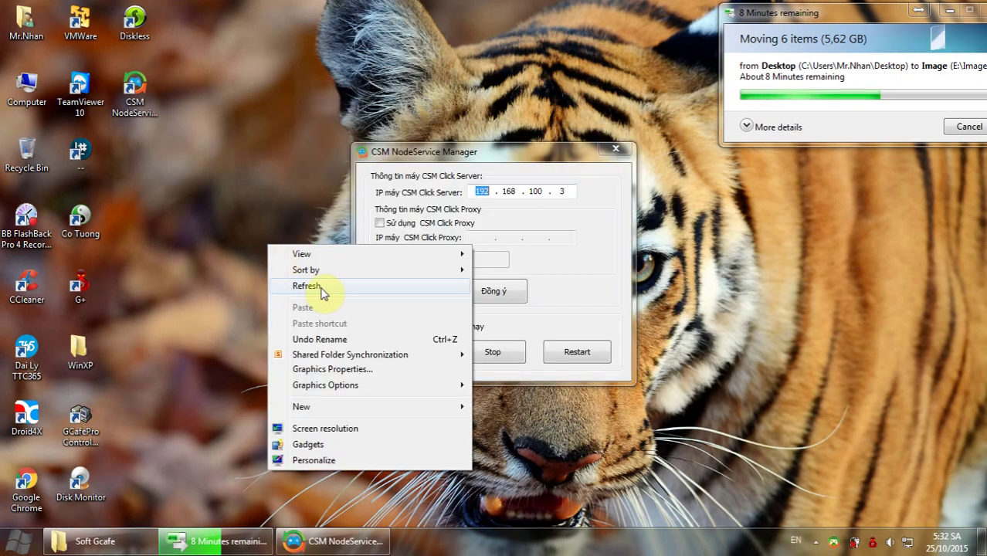
click(319, 287)
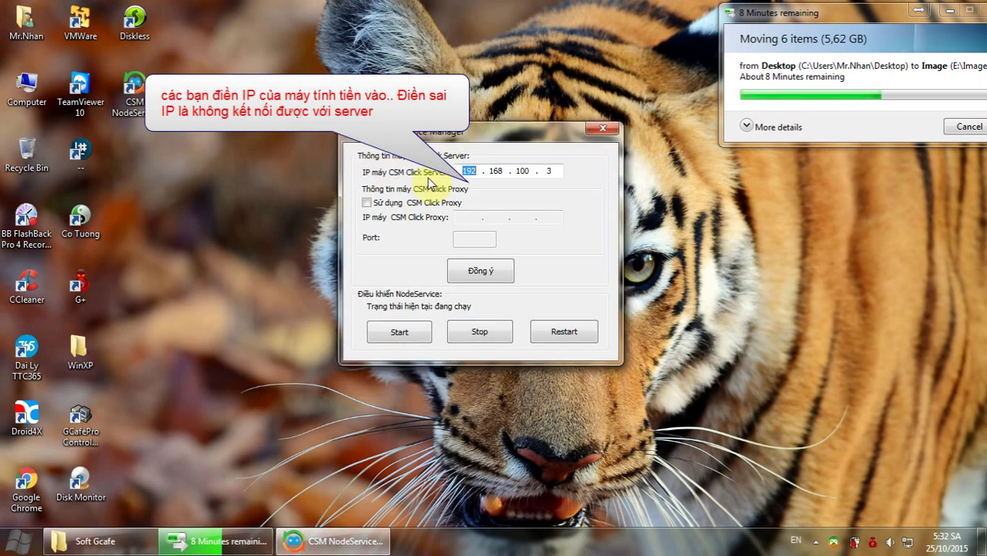
double_click(553, 172)
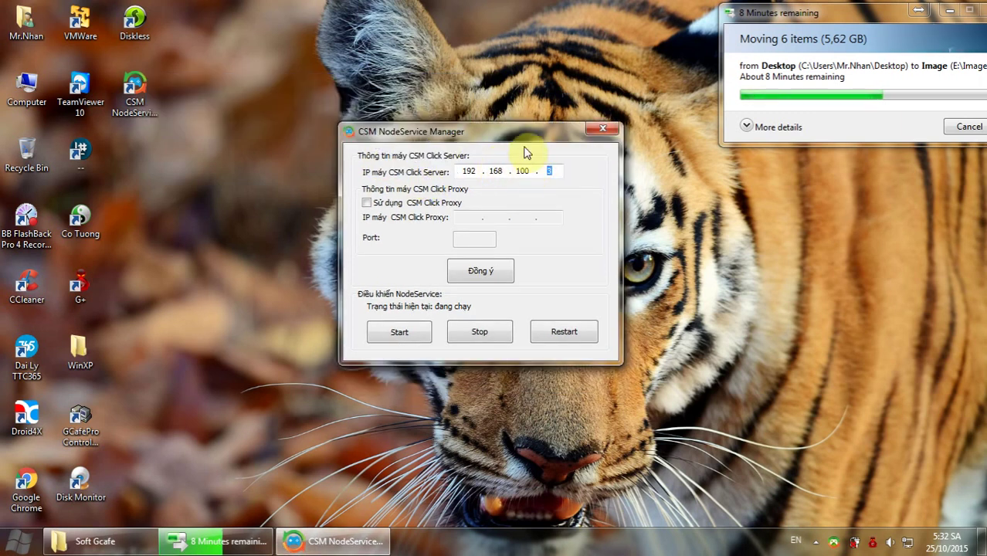
drag(524, 152, 462, 152)
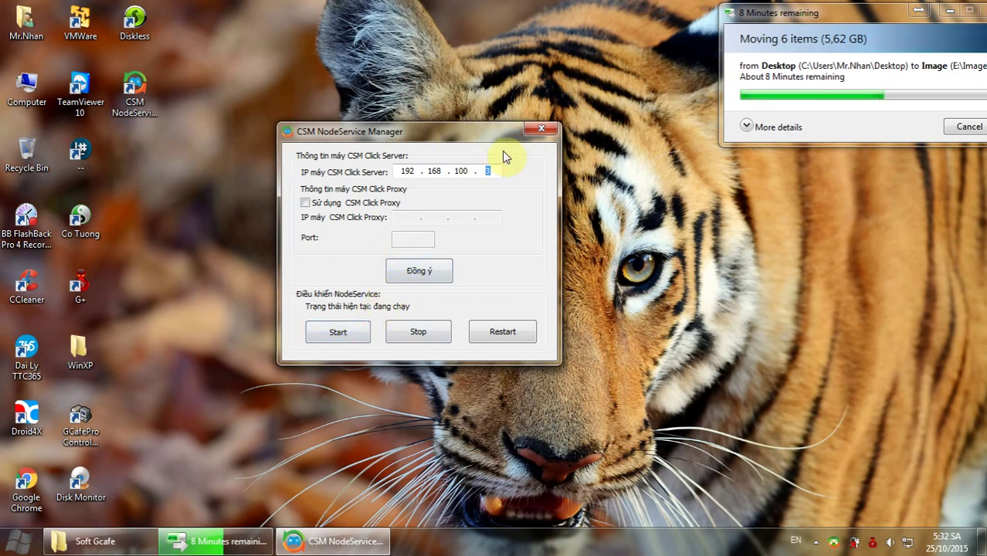
click(446, 269)
right_click(344, 270)
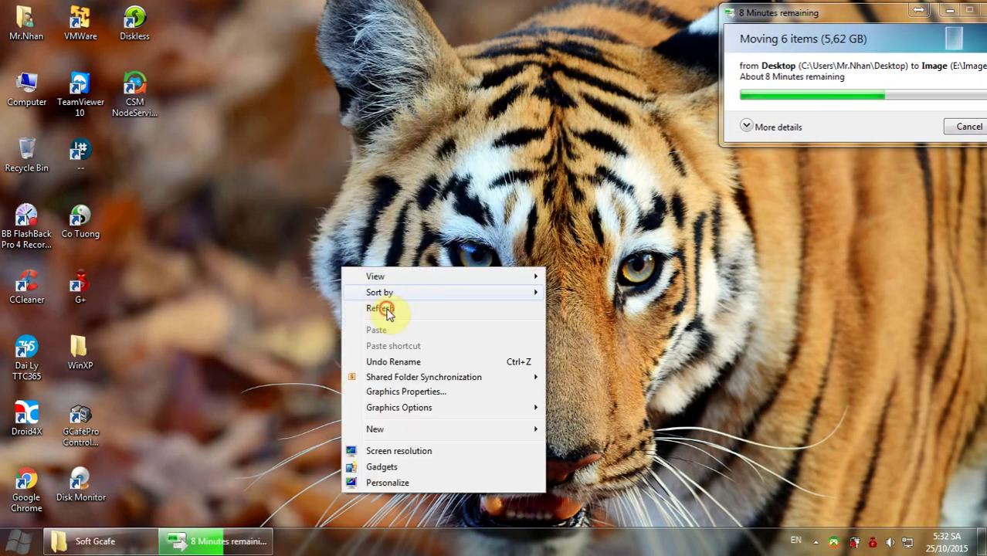
click(380, 308)
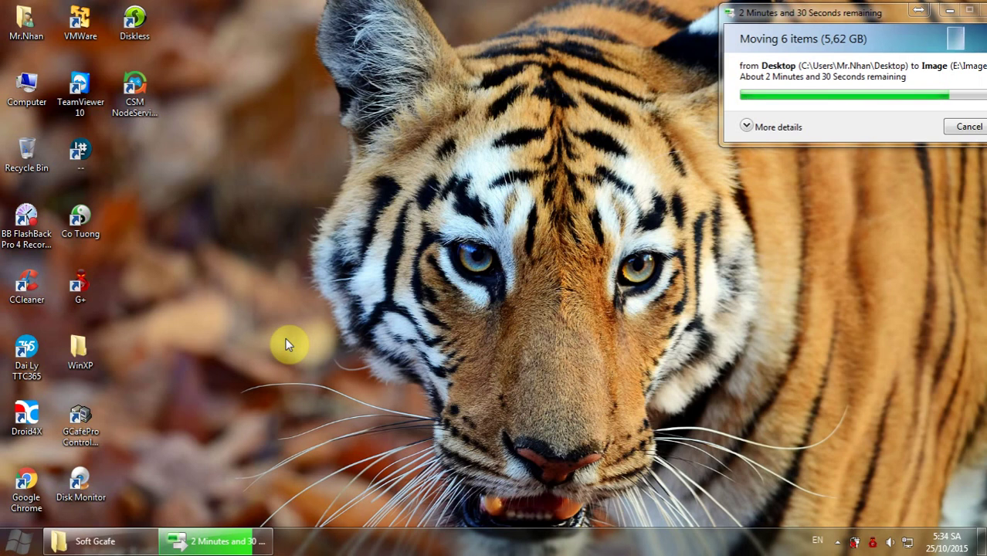
right_click(311, 180)
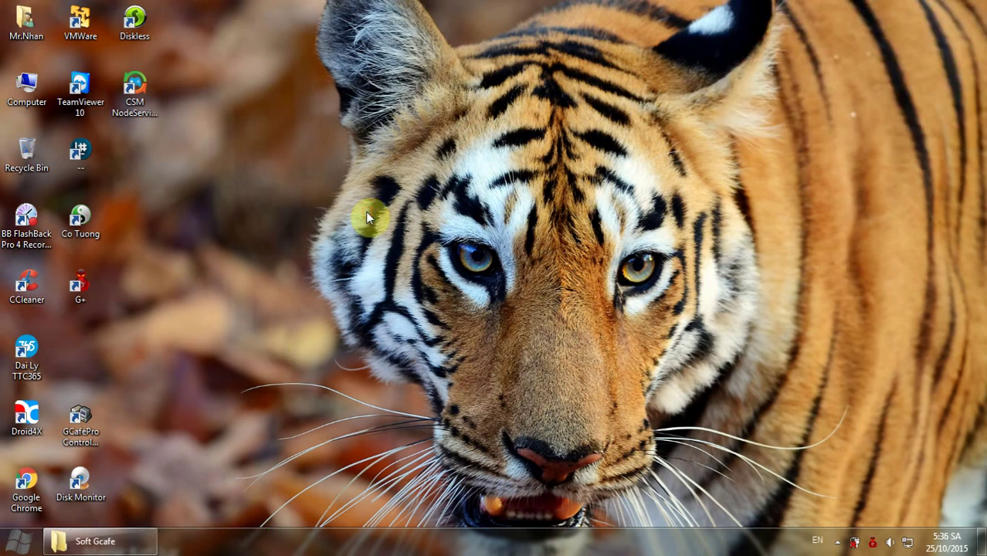
Move the CSM NodeService Manager shortcut below Dai Ly TTC365 and launch GCafePro Server.
right_click(178, 156)
click(194, 195)
click(135, 103)
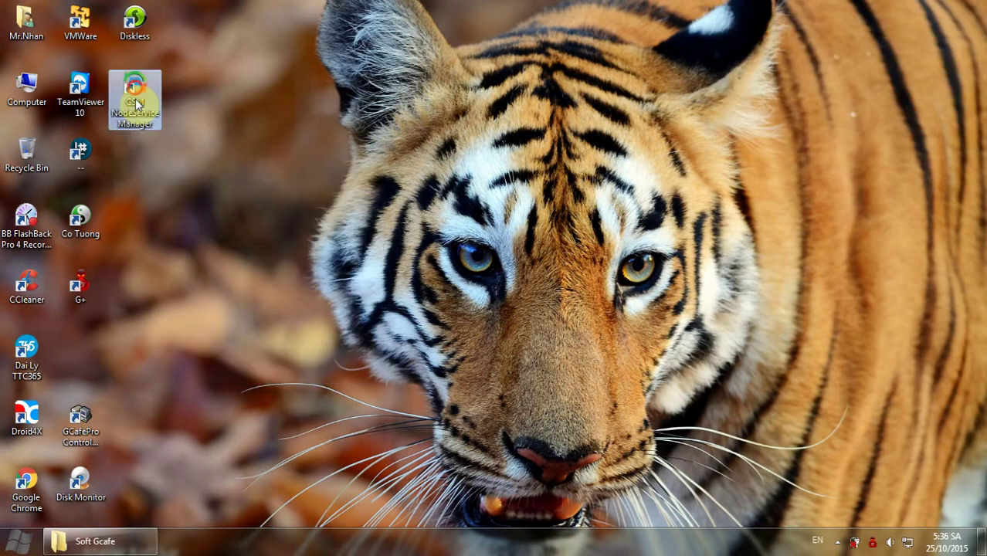
drag(83, 348, 83, 349)
double_click(134, 23)
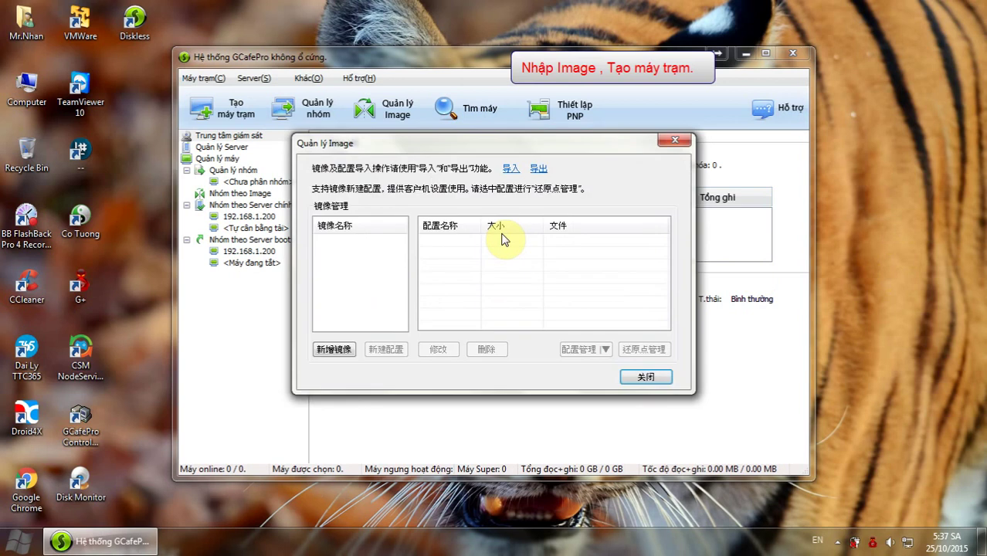
Import the image file from Computer > Nhac_Game (E:) > Image > WinXP.
click(512, 169)
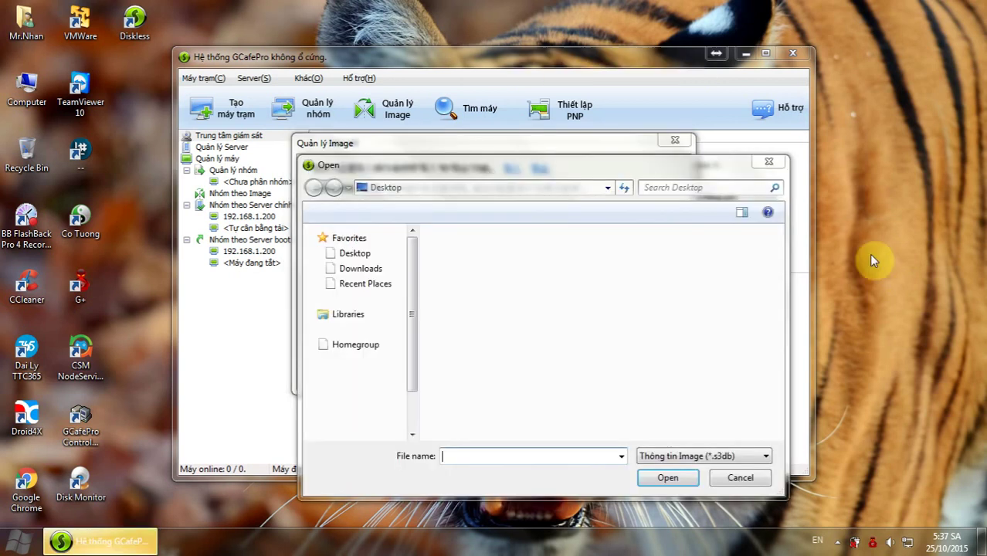
double_click(479, 363)
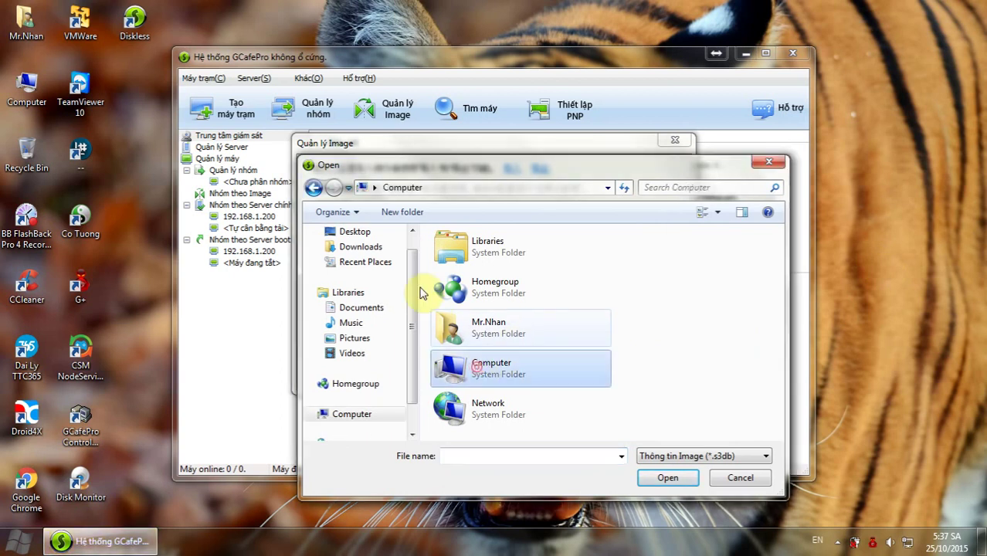
right_click(875, 205)
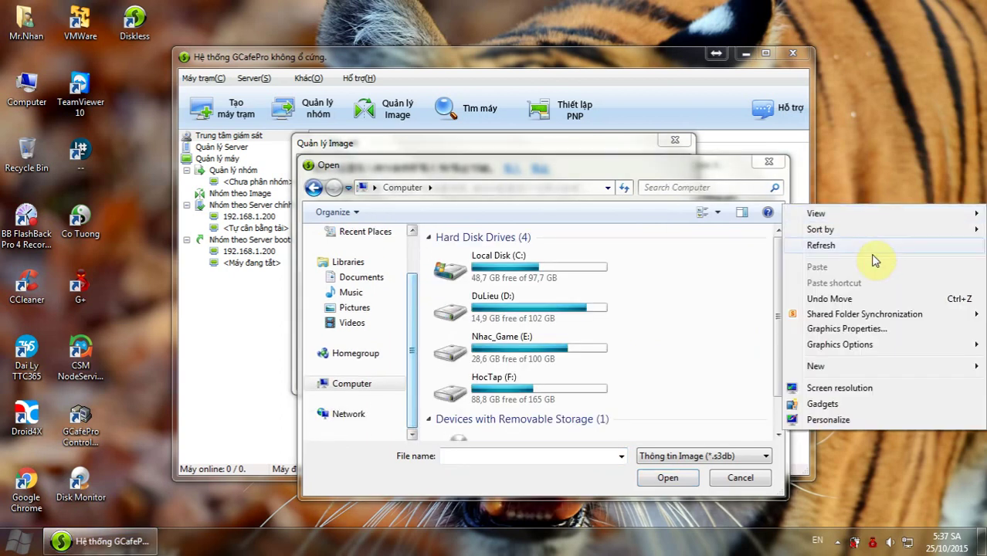
click(873, 248)
double_click(506, 347)
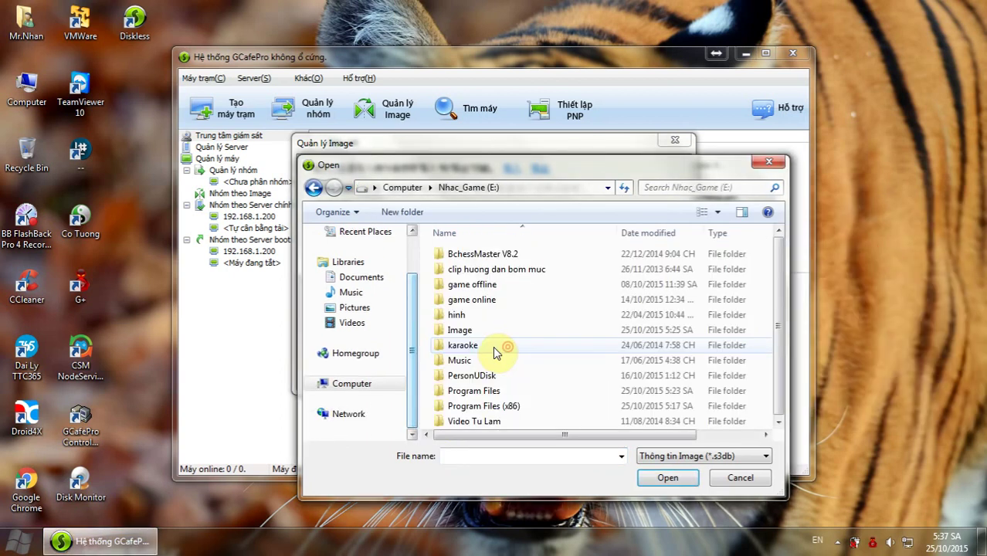
click(459, 334)
double_click(459, 333)
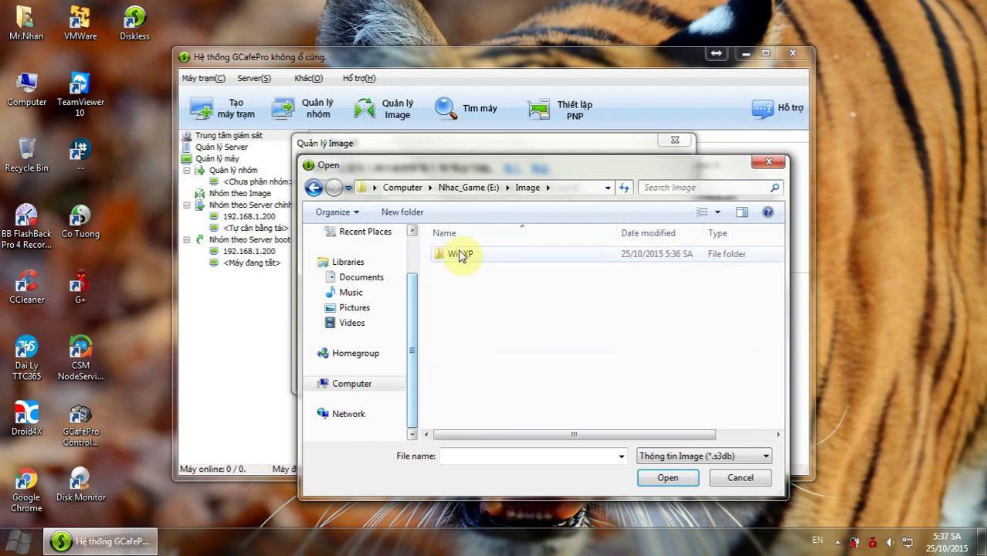
double_click(458, 255)
double_click(470, 255)
Open the Hacker server's cache settings (1024 MB) and cancel without changes.
click(307, 123)
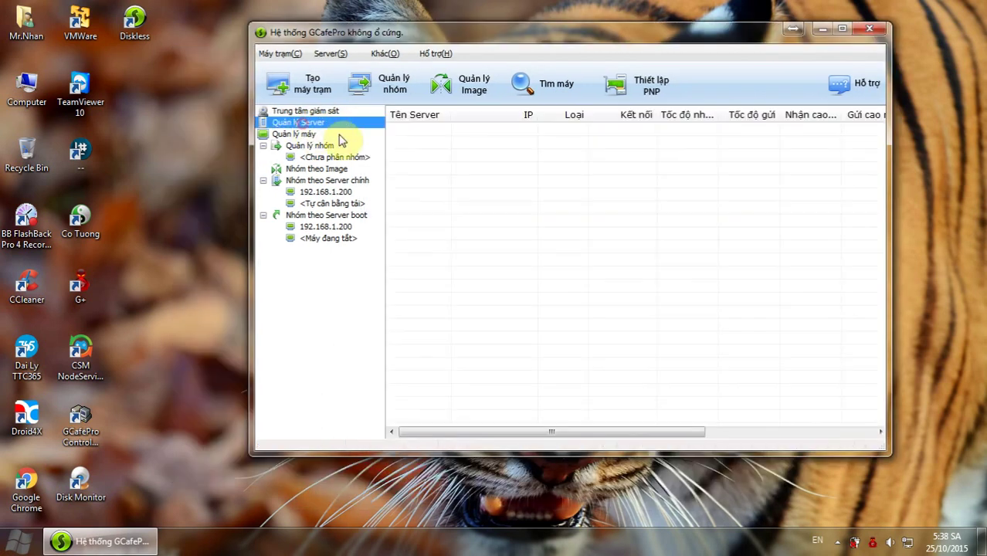
click(429, 132)
right_click(495, 137)
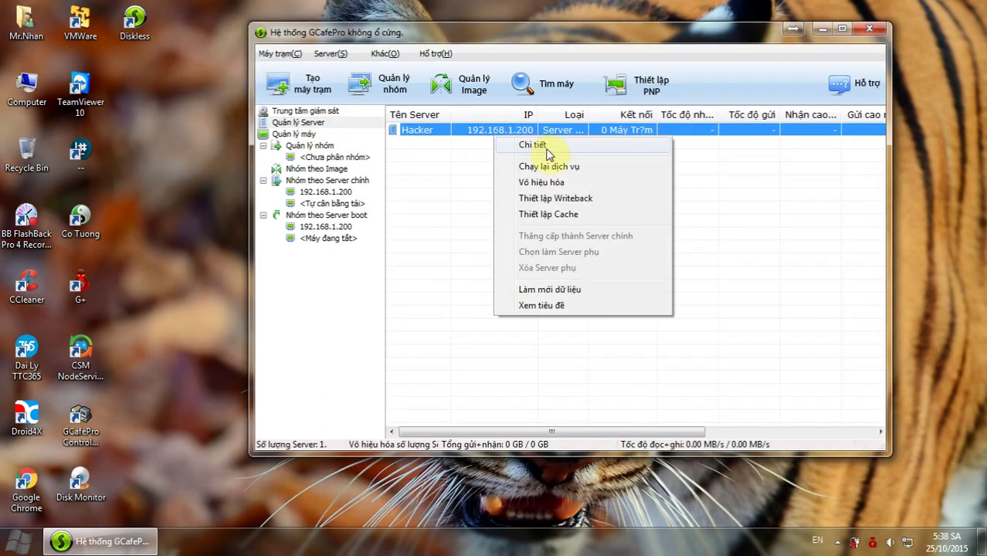
click(576, 214)
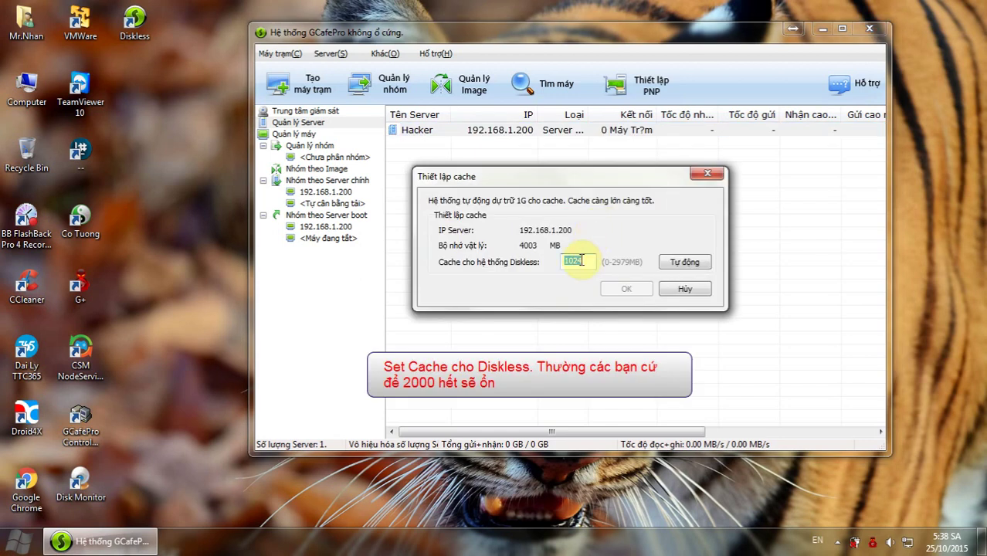
click(686, 289)
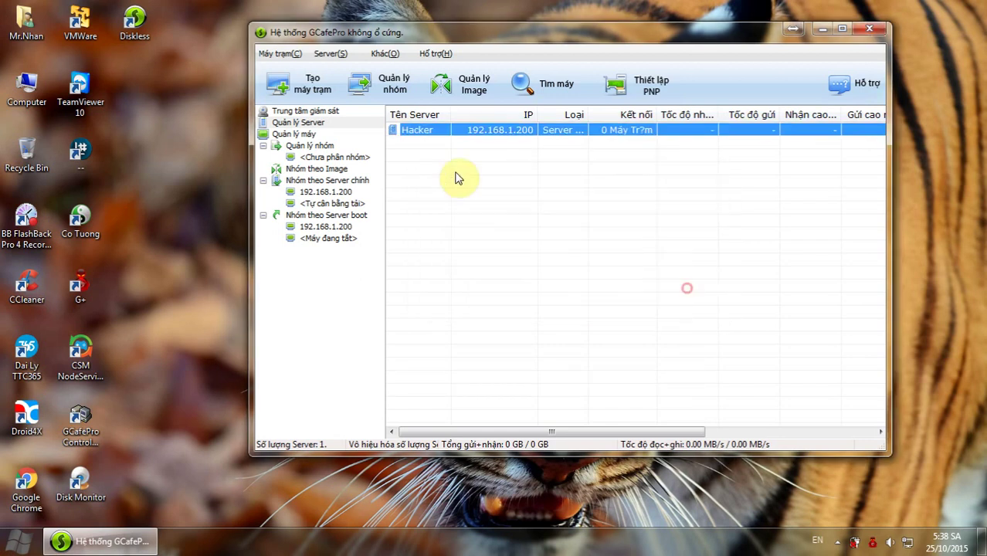
Open the Hacker server's writeback settings for drive F: and cancel without changes.
right_click(441, 130)
click(496, 192)
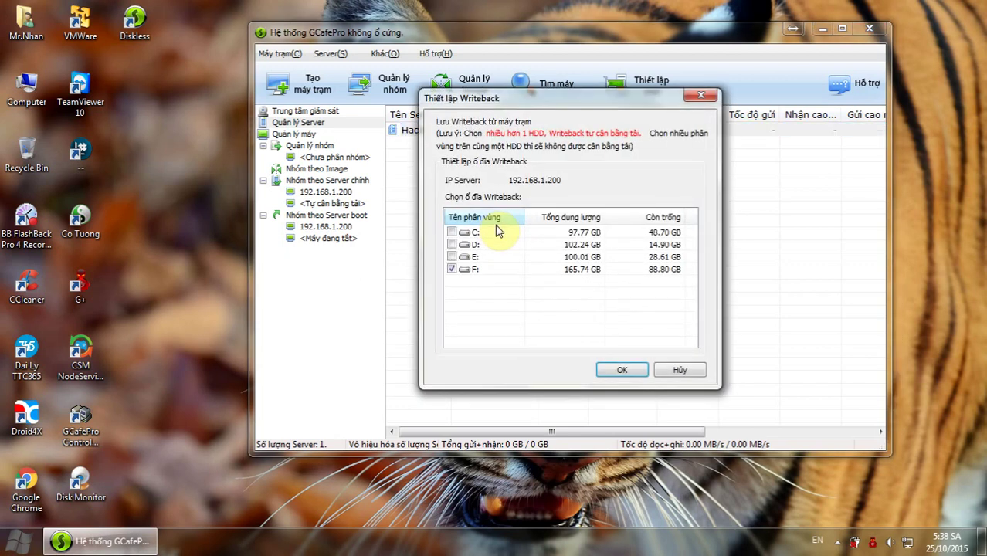
click(452, 269)
click(678, 370)
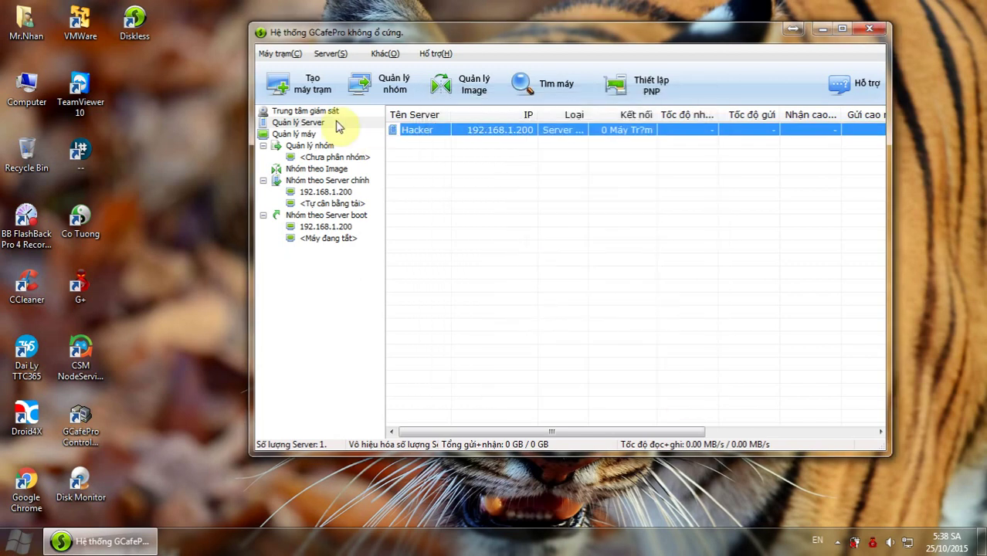
click(312, 84)
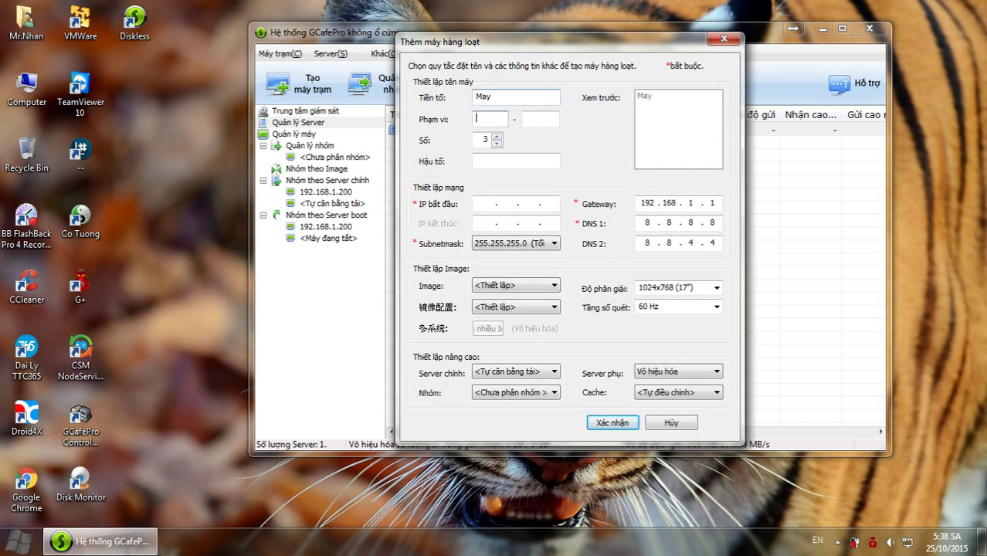
text(20)
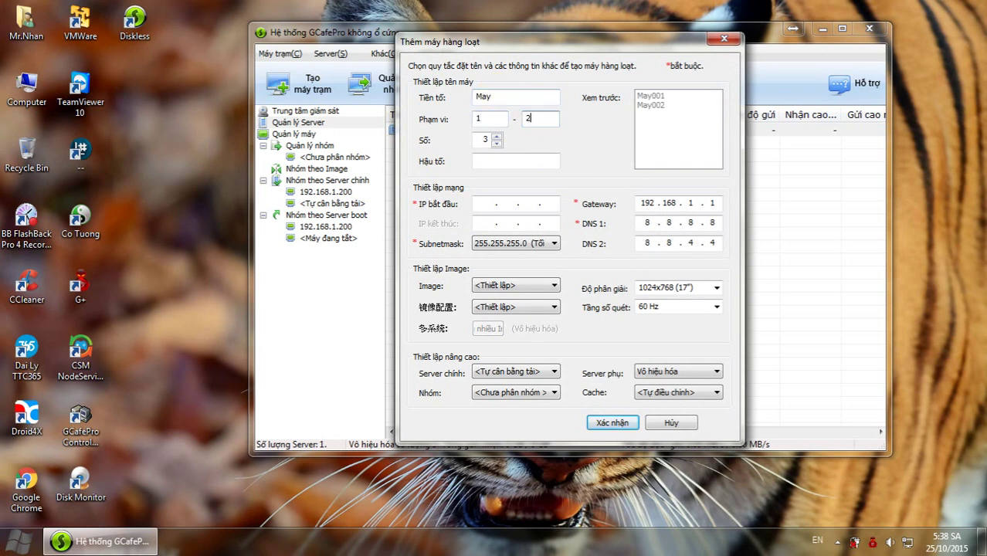
click(496, 145)
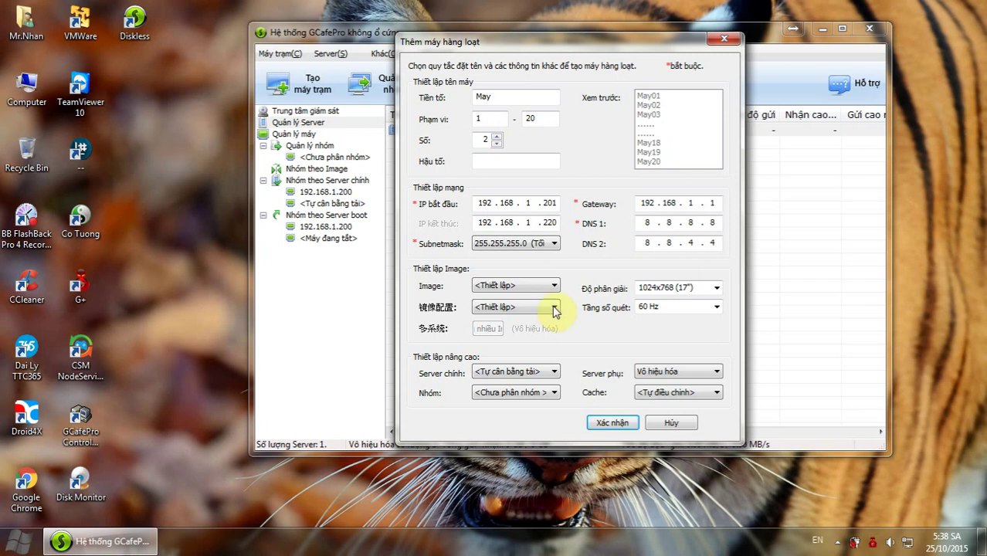
click(536, 287)
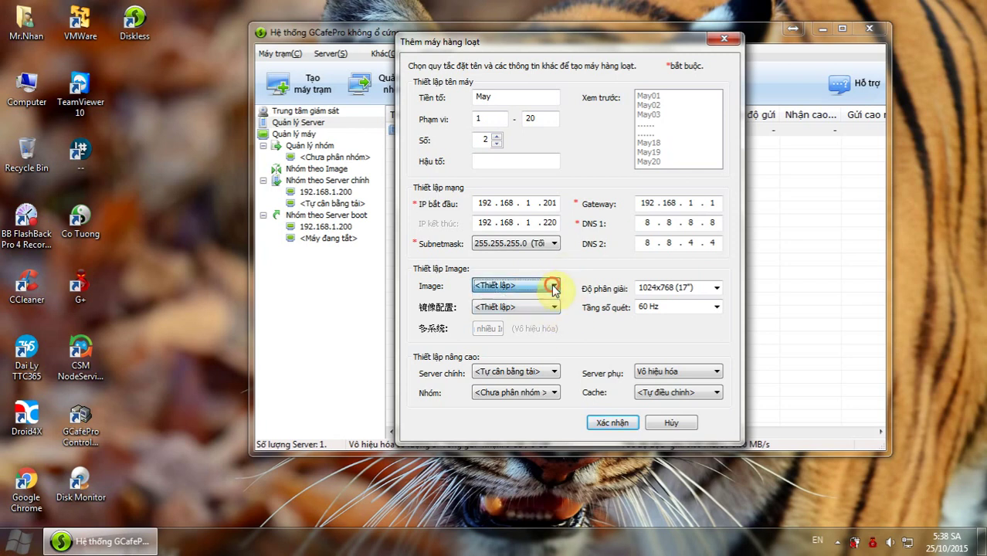
click(711, 397)
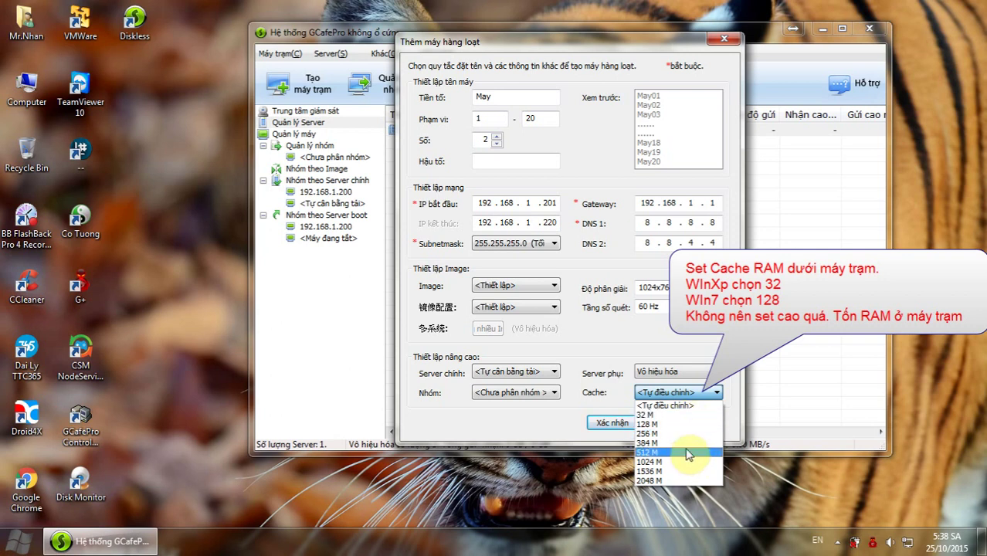
click(592, 391)
click(667, 423)
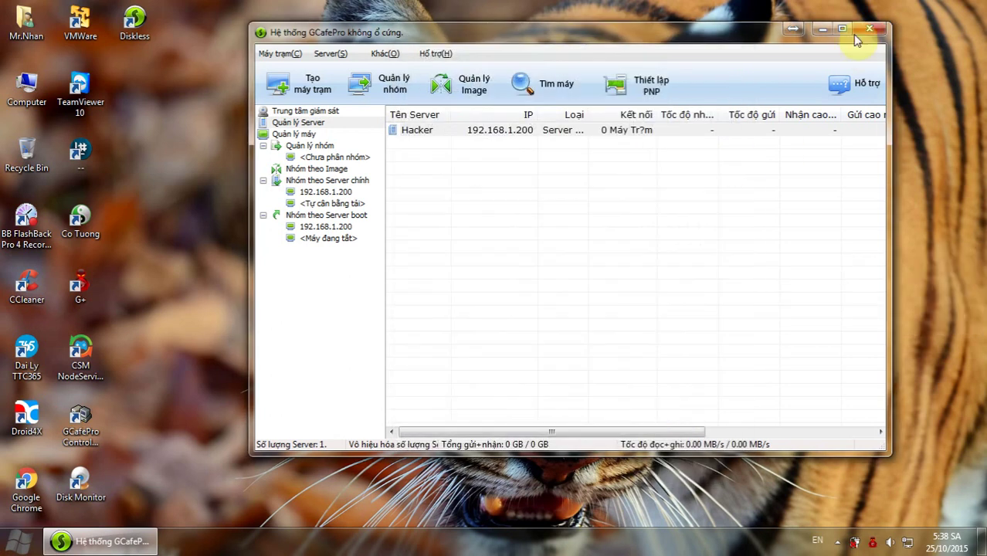